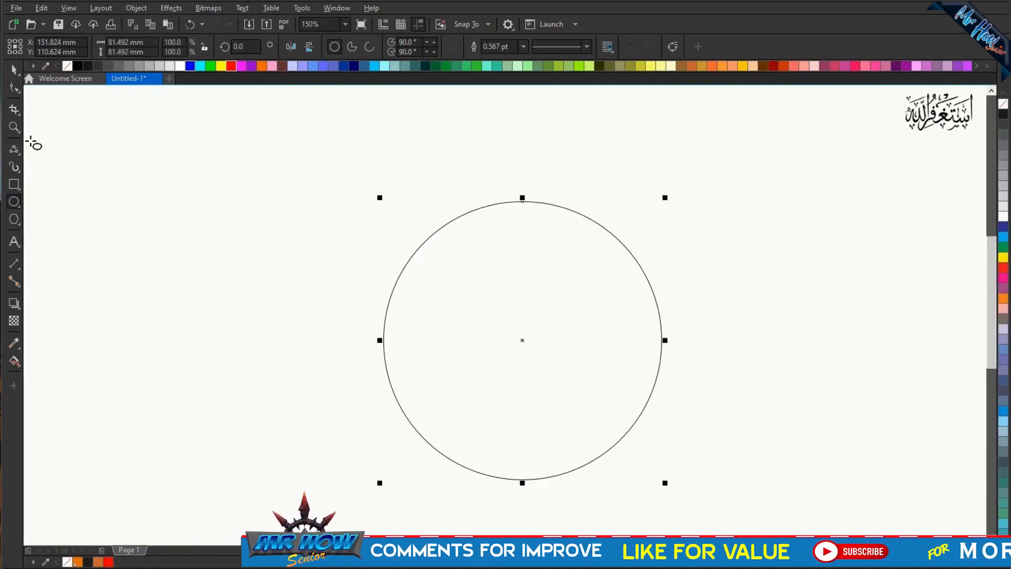
# - Draw an arc about 12 by 29 mm from the circle's upper-left edge into the circle, bulging toward the left
pyautogui.click(12, 149)
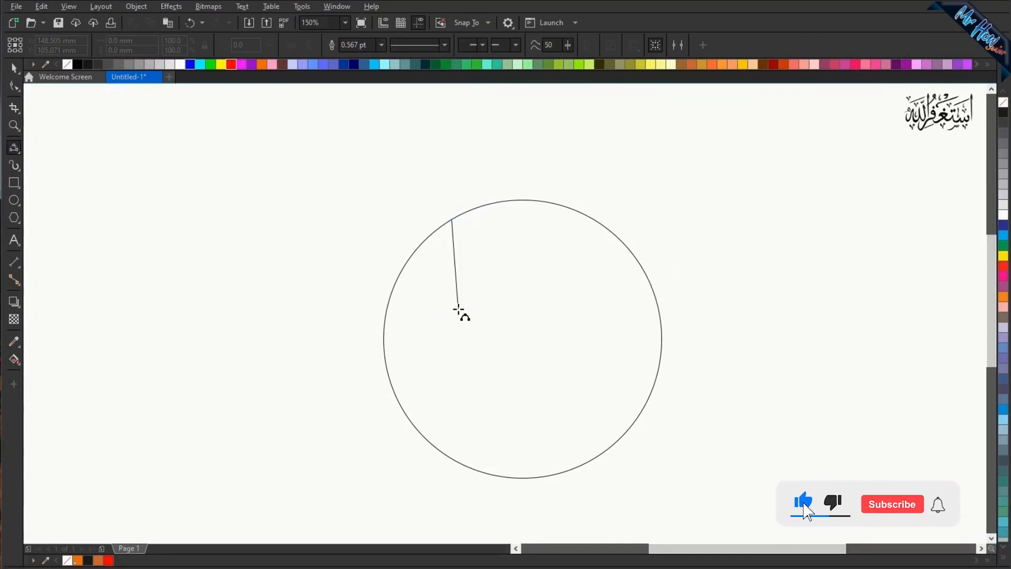
pyautogui.moveTo(459, 311); pyautogui.dragTo(459, 309)
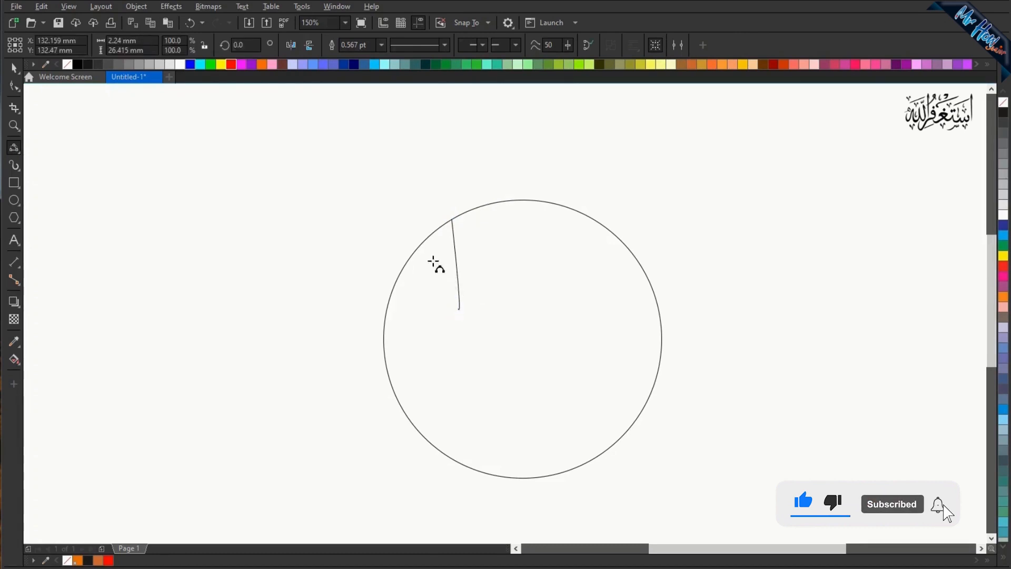
pyautogui.click(186, 22)
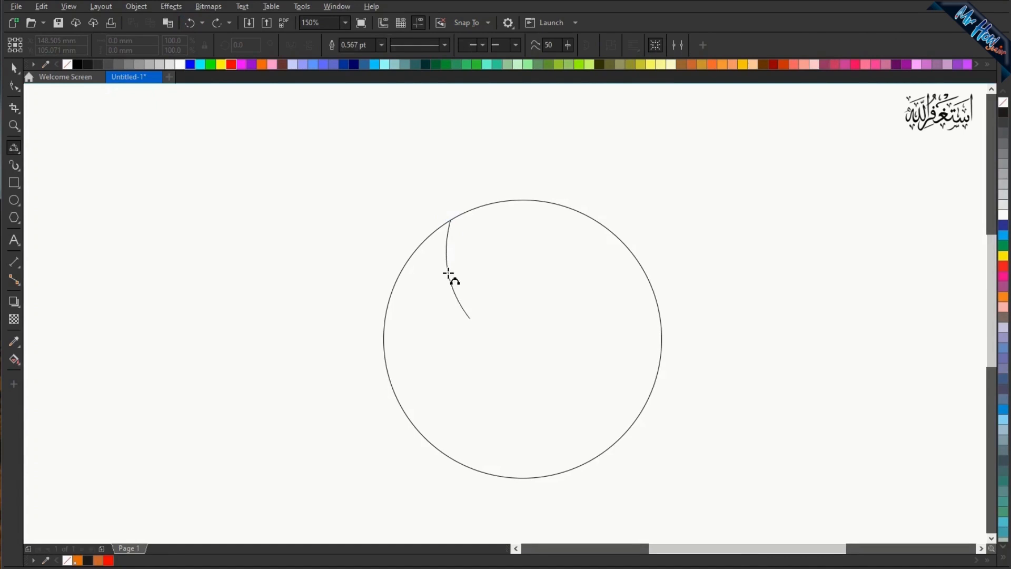
pyautogui.press('ctrl')
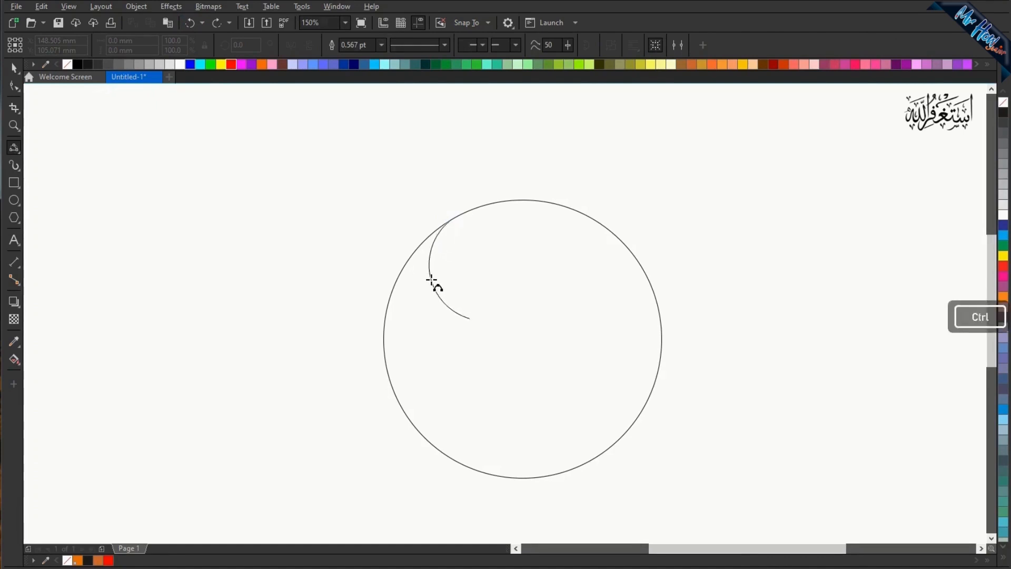
pyautogui.click(429, 280)
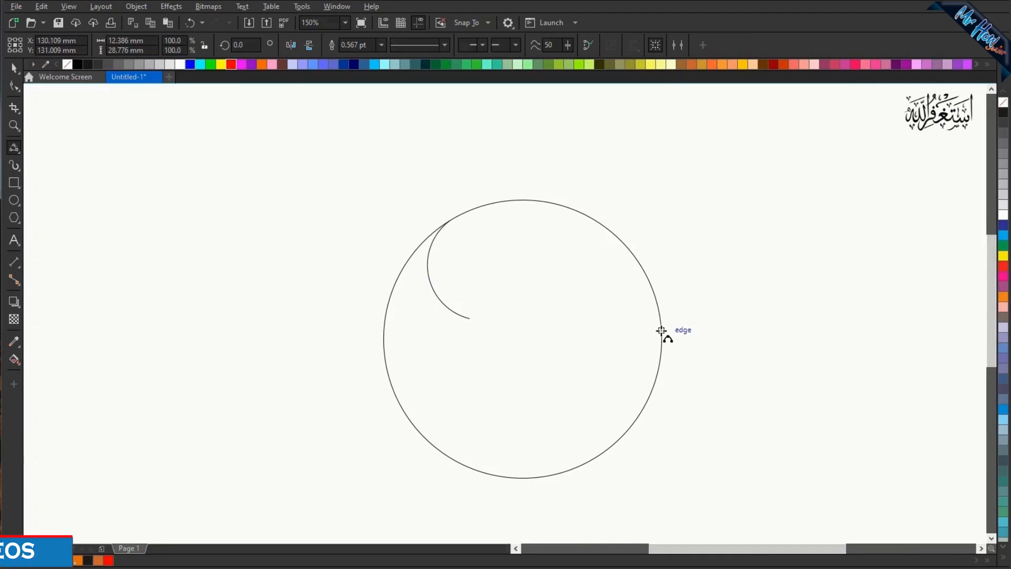
# - Draw an upward-bulging curve between the circle's right edge and the lower end of the first arc, joining the two
pyautogui.click(660, 363)
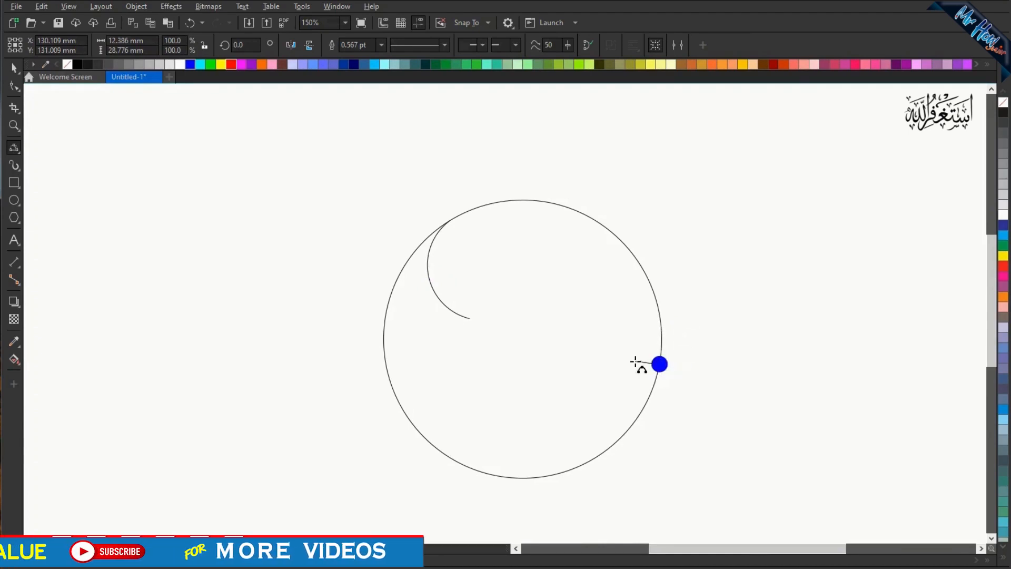
pyautogui.click(470, 318)
pyautogui.moveTo(490, 319); pyautogui.dragTo(611, 303)
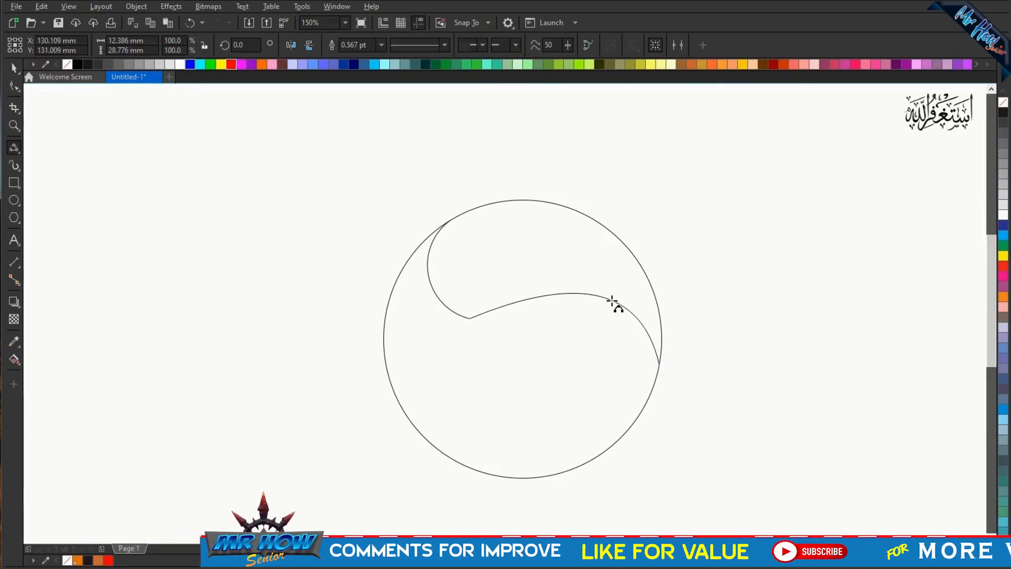
pyautogui.click(612, 301)
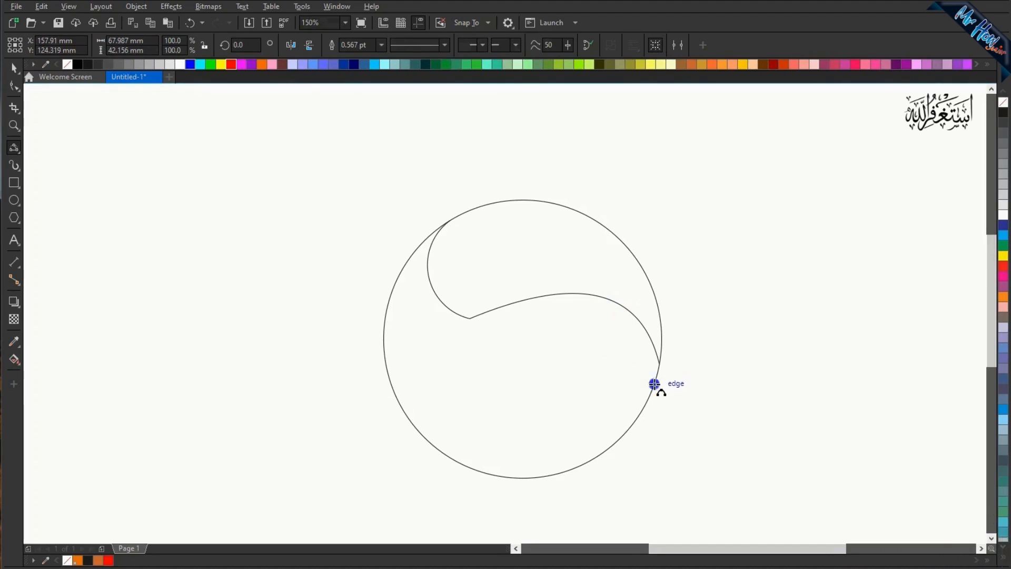
# - Draw a downward-bulging and an upward-bulging curve spanning the circle between its right and left edges, about 79 by 32 mm overall
pyautogui.click(387, 309)
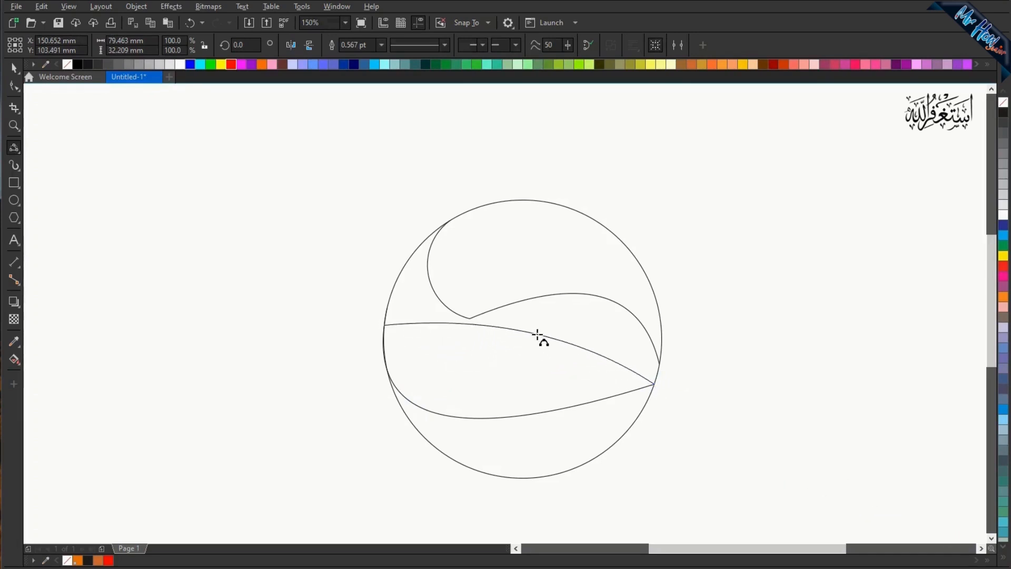
pyautogui.click(604, 339)
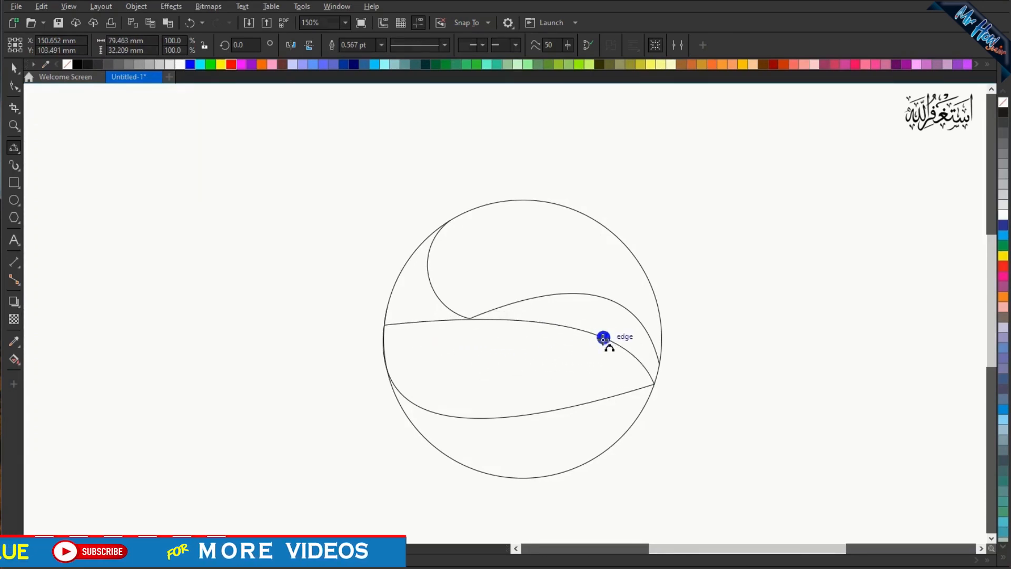
pyautogui.click(14, 68)
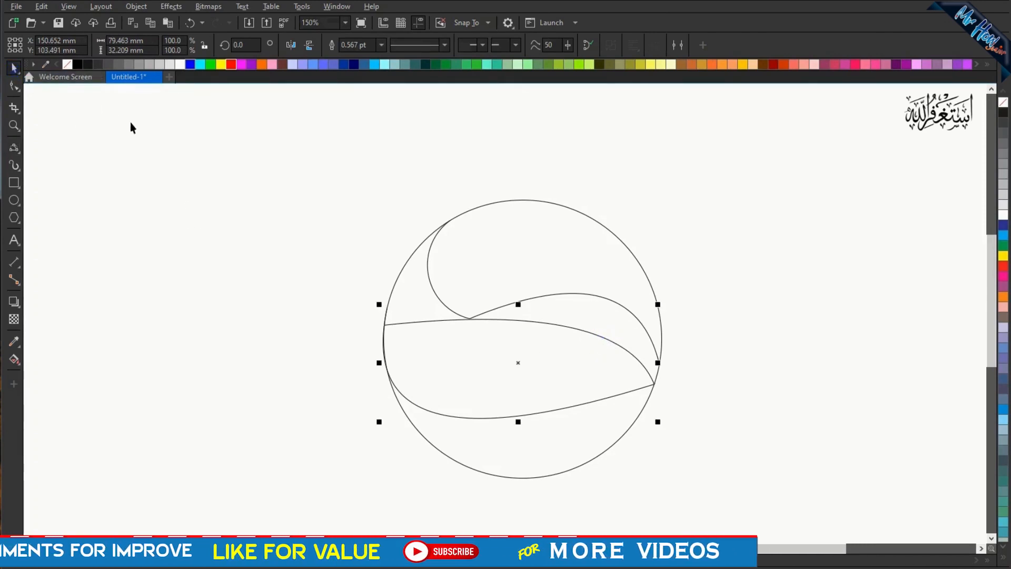
# - Reshape the middle wave by moving its left node down along the circle's edge and raising its curve handle
pyautogui.hotkey('ctrl', 'q')
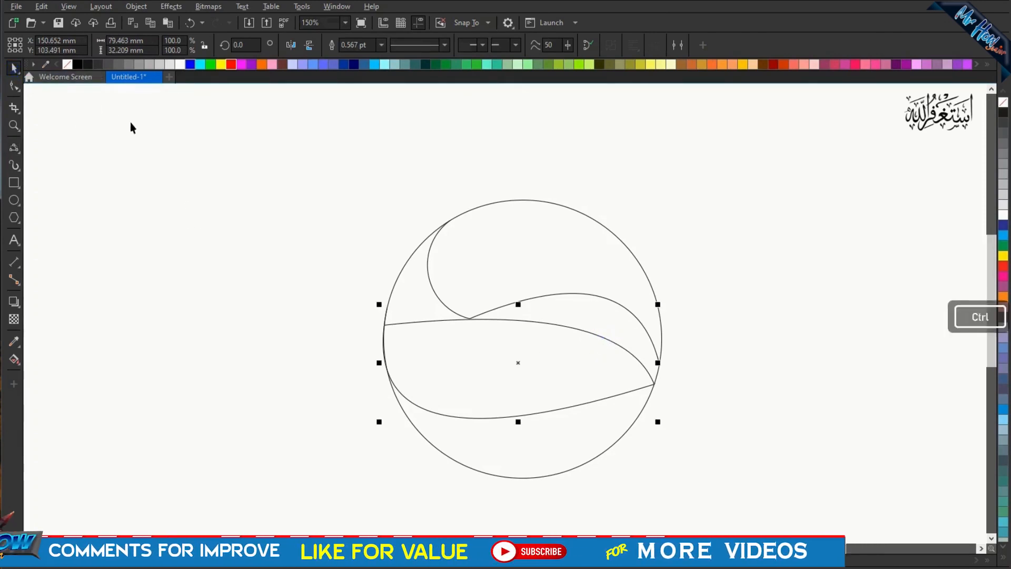
pyautogui.doubleClick(504, 364)
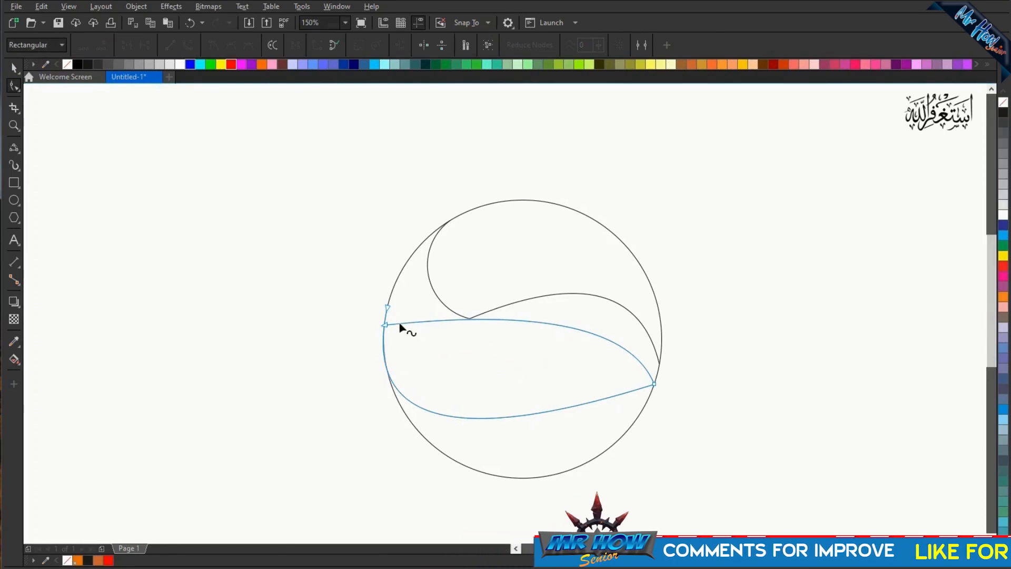
pyautogui.click(384, 325)
pyautogui.moveTo(385, 331); pyautogui.dragTo(385, 339)
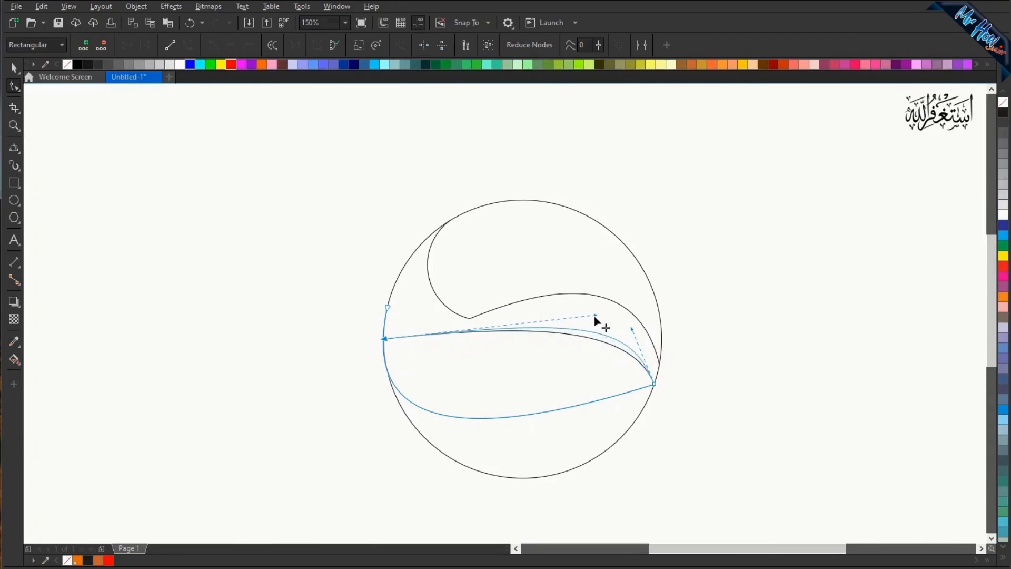
pyautogui.moveTo(596, 315); pyautogui.dragTo(596, 310)
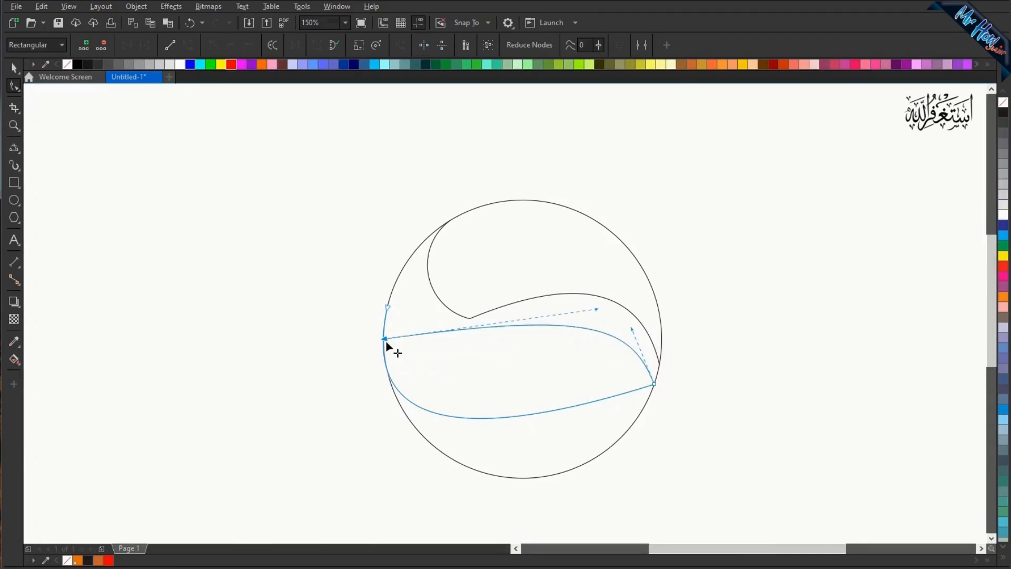
pyautogui.moveTo(385, 341)
pyautogui.mouseDown()
pyautogui.moveTo(395, 359)
pyautogui.moveTo(385, 357)
pyautogui.mouseUp()
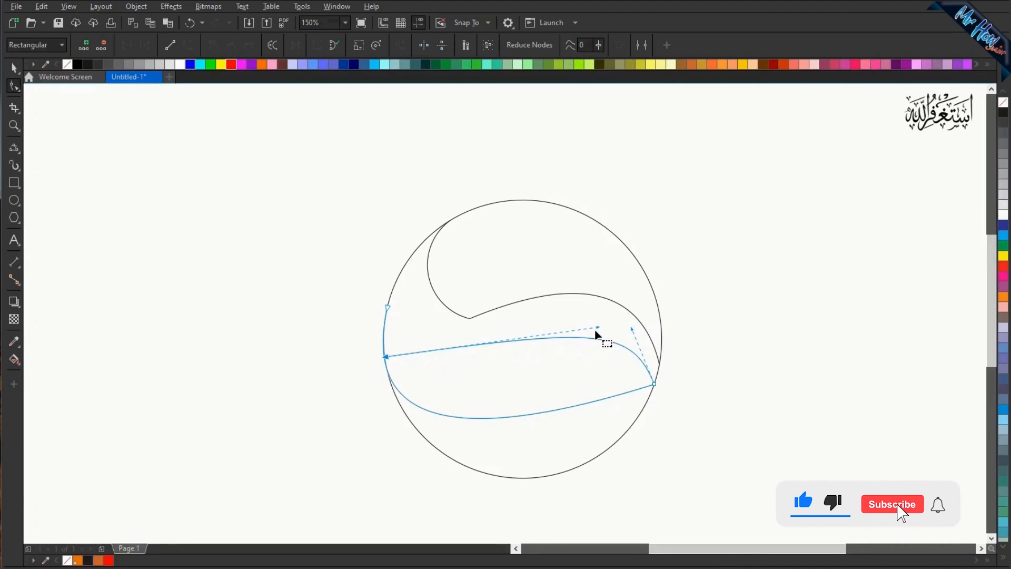
pyautogui.moveTo(595, 327); pyautogui.dragTo(610, 306)
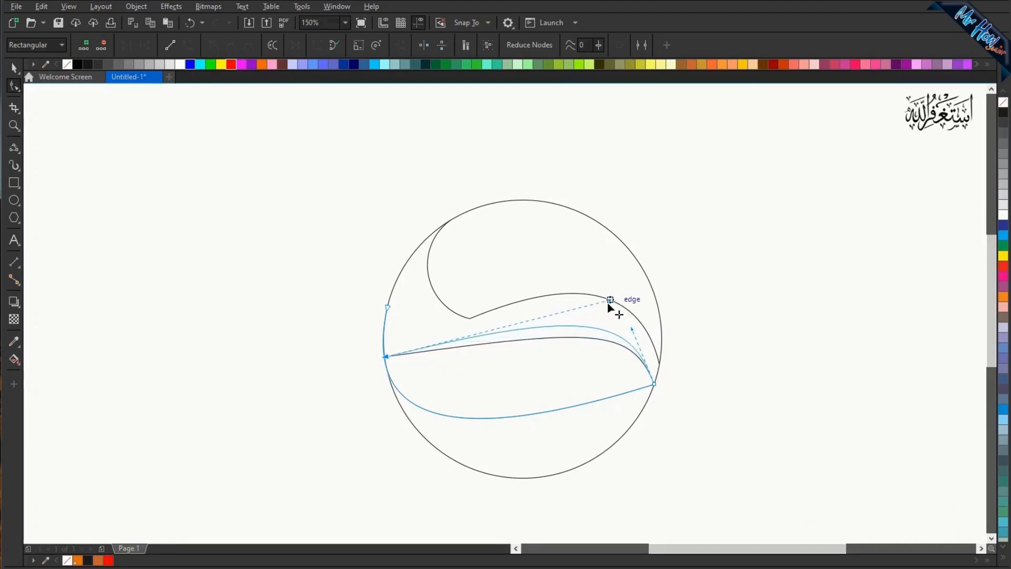
pyautogui.click(14, 67)
pyautogui.click(147, 165)
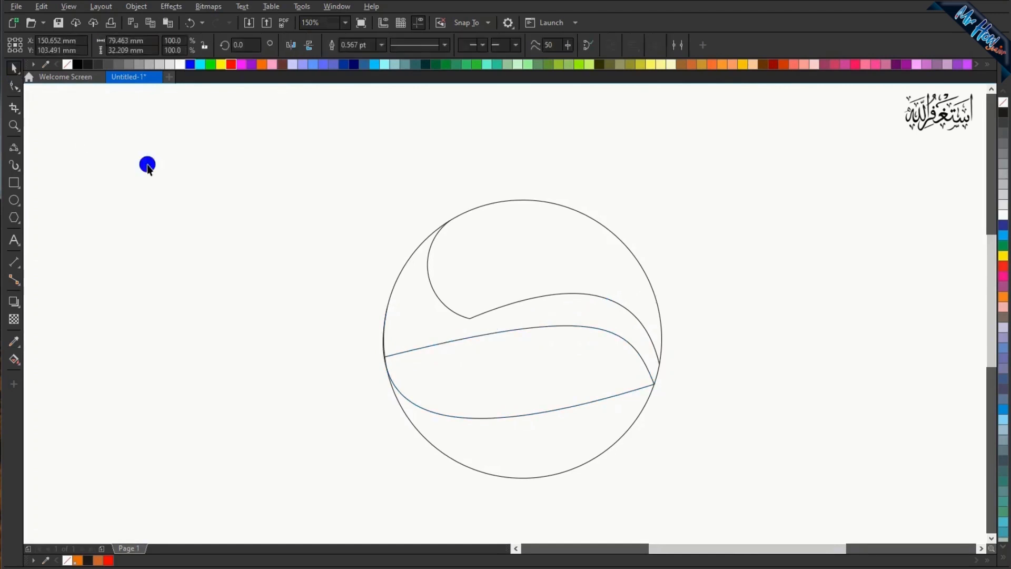
# - Draw an arc about 19 by 14 mm from the circle's left edge to the middle wave, and one about 30 by 26 mm from the right corner node to the upper wave
pyautogui.click(10, 149)
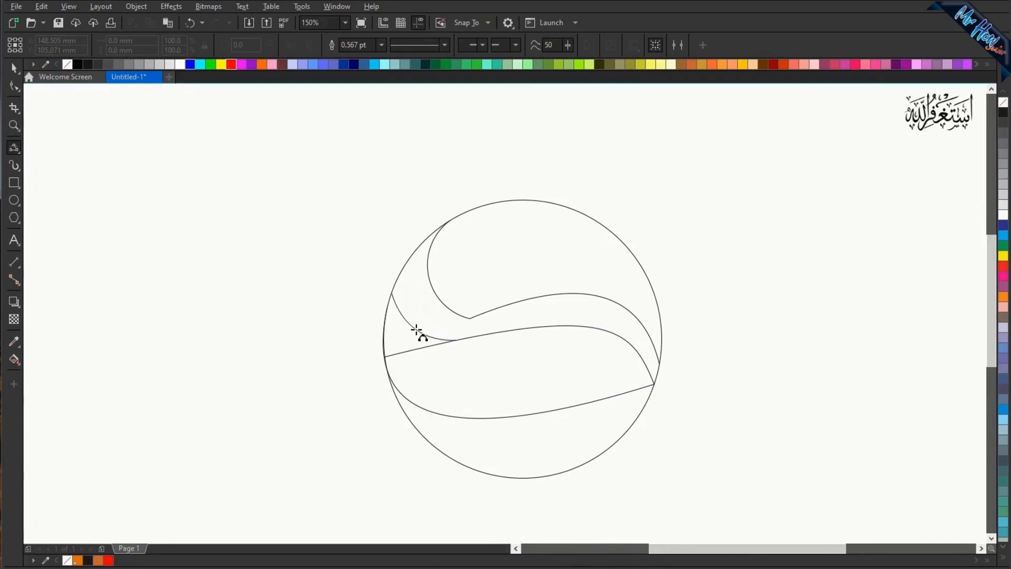
pyautogui.click(416, 331)
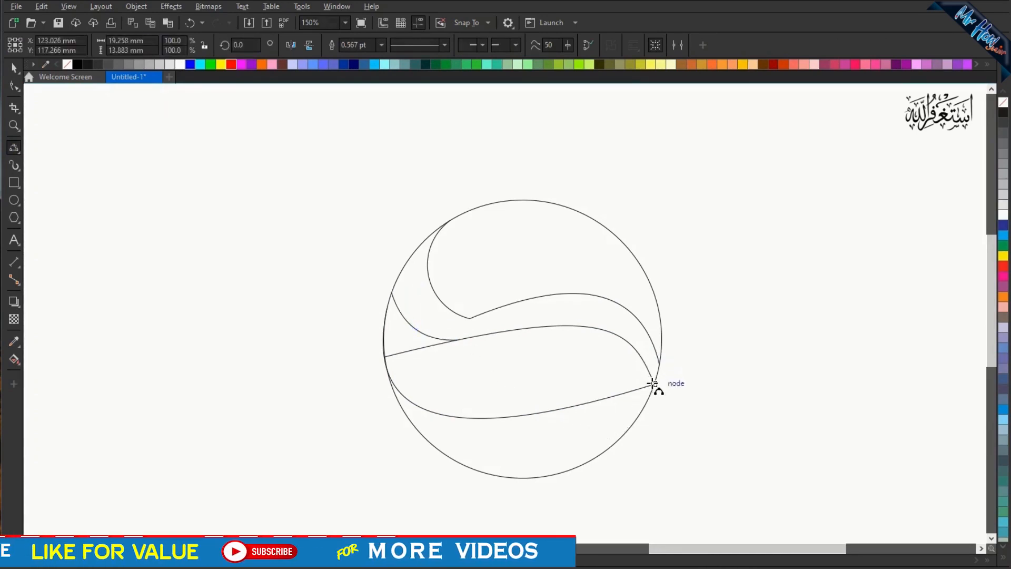
pyautogui.moveTo(652, 383); pyautogui.dragTo(555, 294)
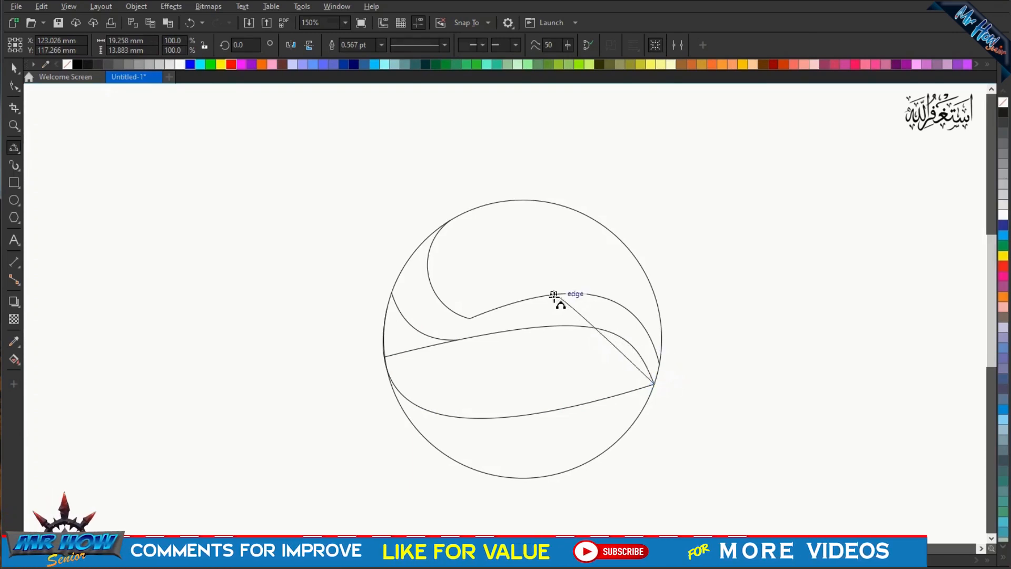
pyautogui.click(609, 320)
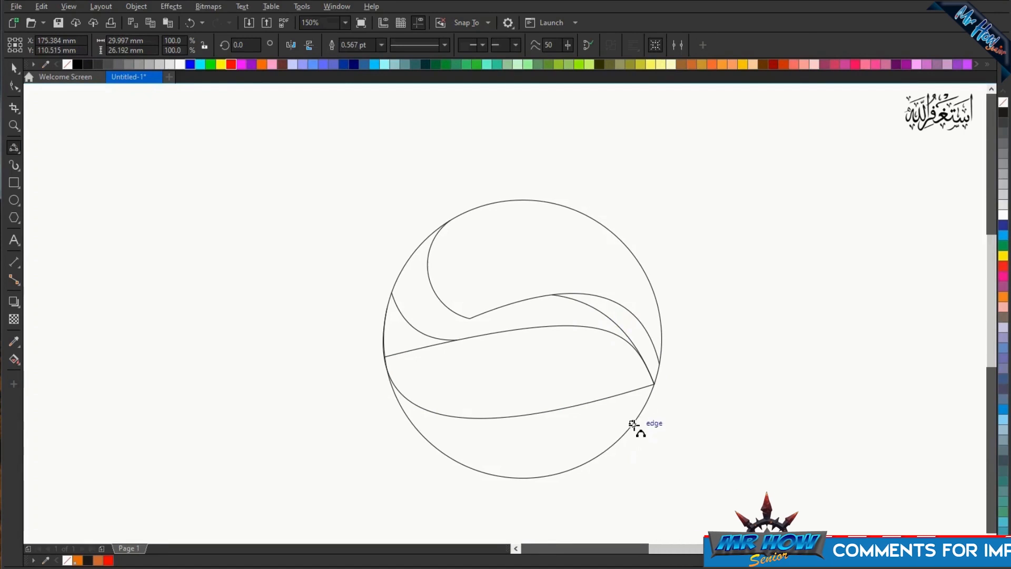
# - Draw a shallow curve about 65 by 6 mm across the circle's lower part and a short rounded curve about 25 by 6 mm above it
pyautogui.moveTo(633, 424); pyautogui.dragTo(498, 452)
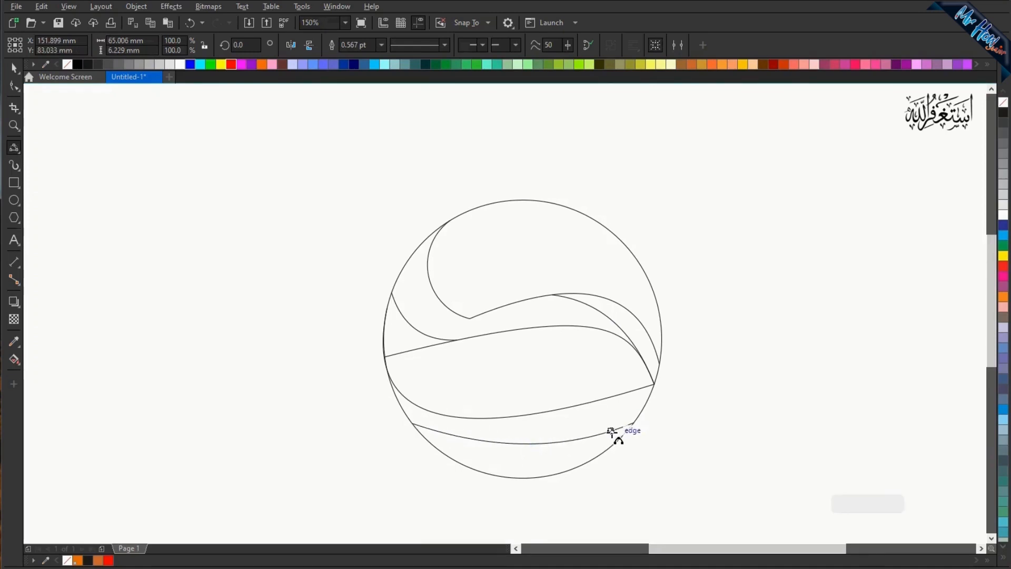
pyautogui.moveTo(611, 432); pyautogui.dragTo(561, 420)
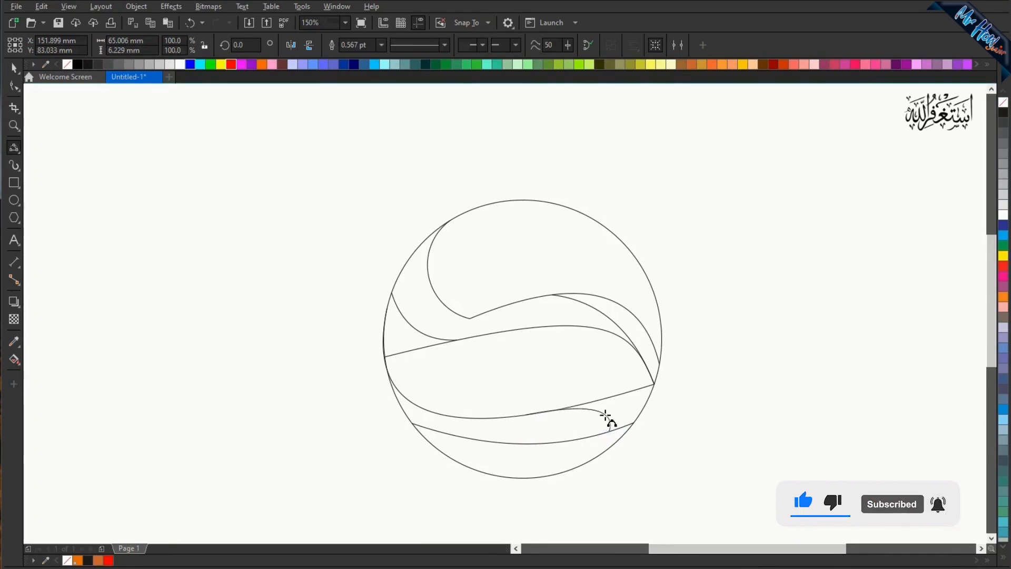
pyautogui.press('ctrl')
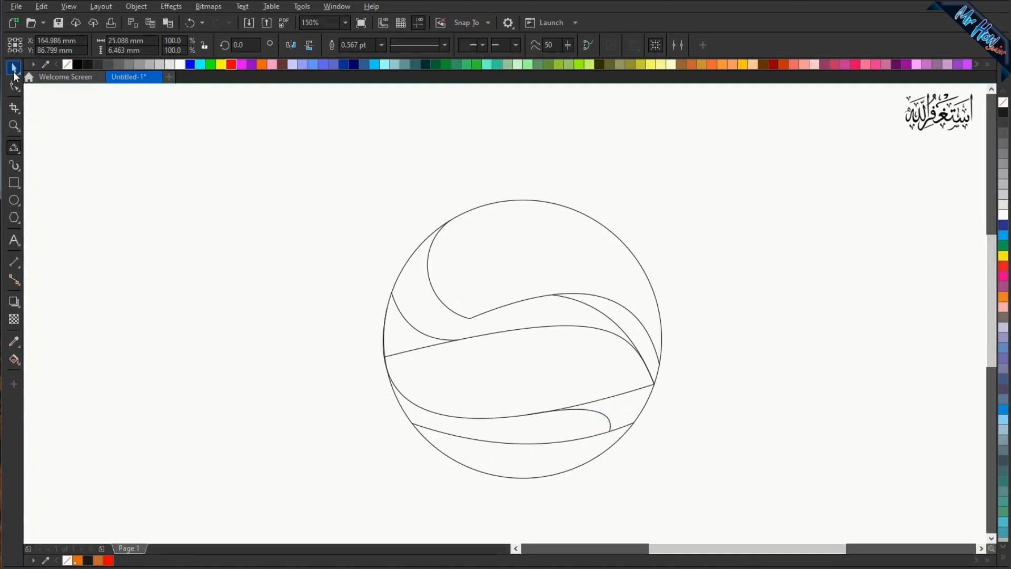
# - Select the circle and all curves, and Smart Fill the upper, middle and left regions with orange
pyautogui.click(322, 262)
pyautogui.moveTo(322, 171); pyautogui.dragTo(722, 501)
pyautogui.press('ctrl')
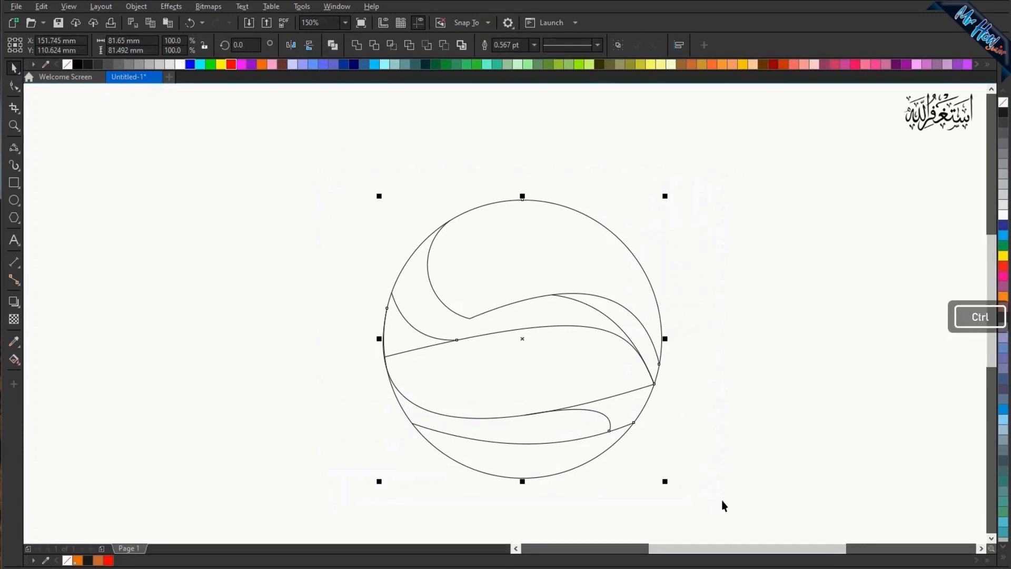
pyautogui.hotkey('ctrl', 'g')
pyautogui.press('g')
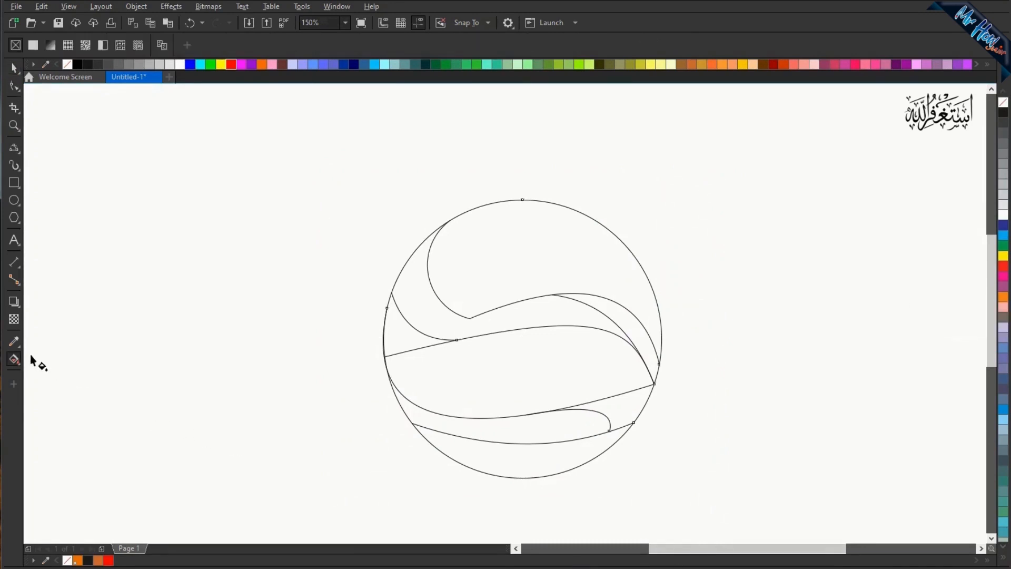
pyautogui.click(21, 371)
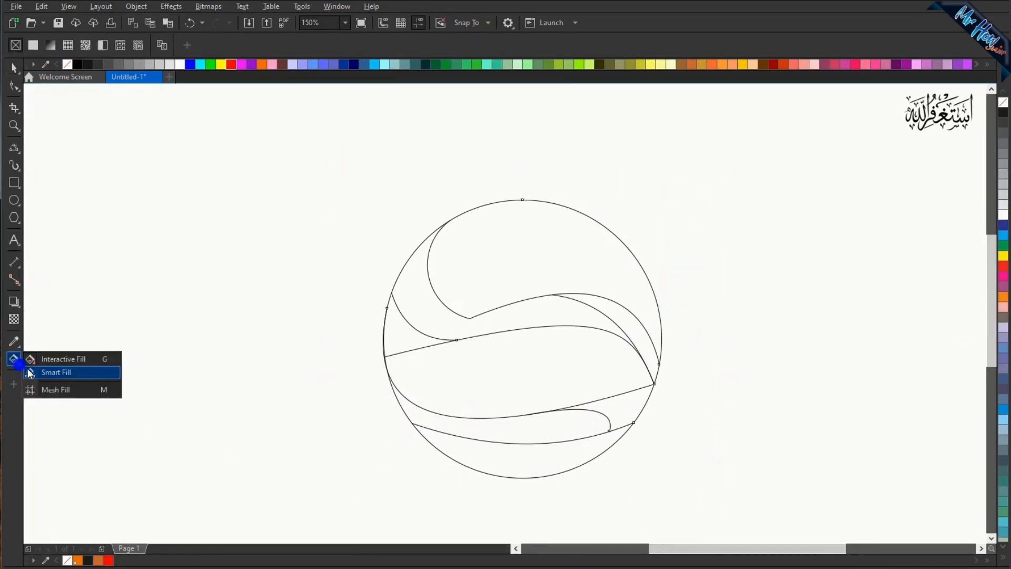
pyautogui.click(52, 371)
pyautogui.click(478, 277)
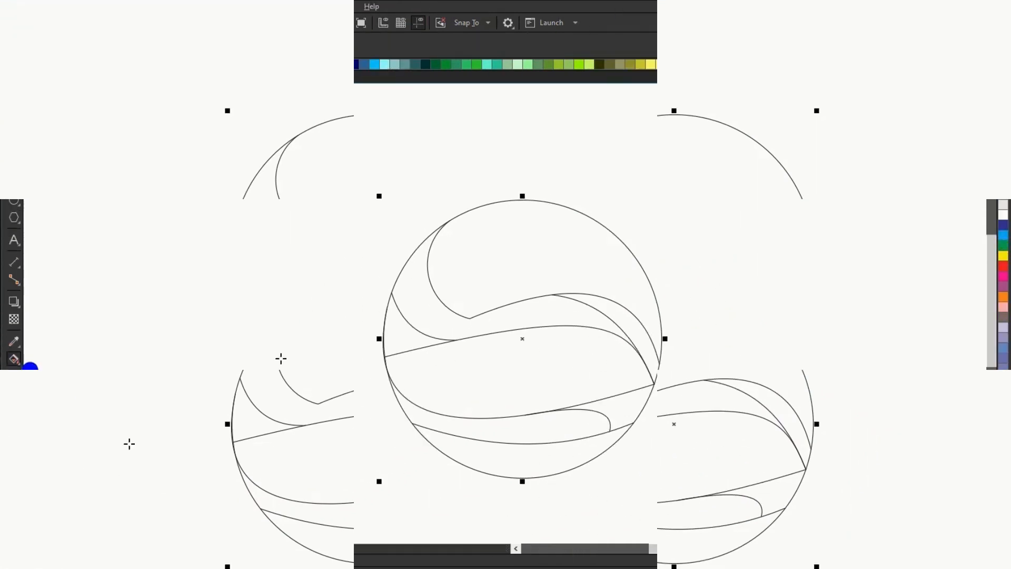
pyautogui.click(598, 302)
pyautogui.click(553, 314)
pyautogui.click(546, 341)
pyautogui.click(406, 329)
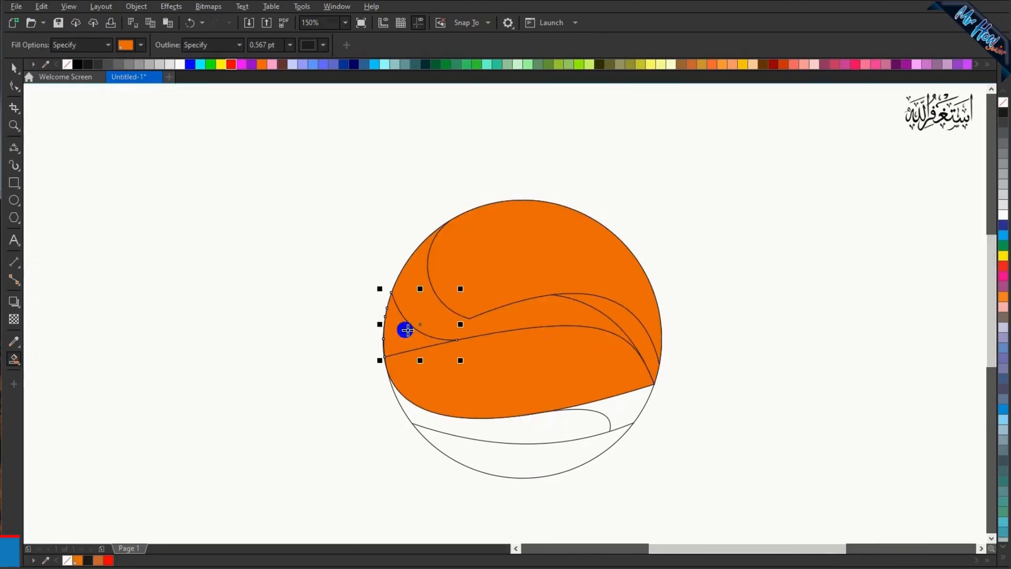
# - Smart Fill the remaining lower bands and the bottom segment of the circle with orange, leaving nothing selected
pyautogui.click(619, 406)
pyautogui.click(549, 425)
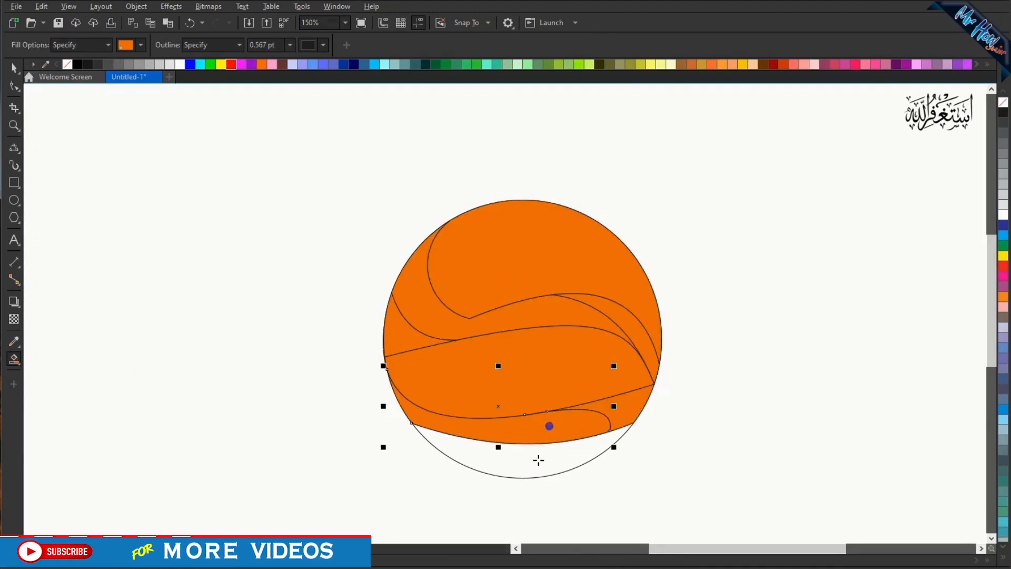
pyautogui.click(538, 459)
pyautogui.click(15, 67)
pyautogui.click(95, 116)
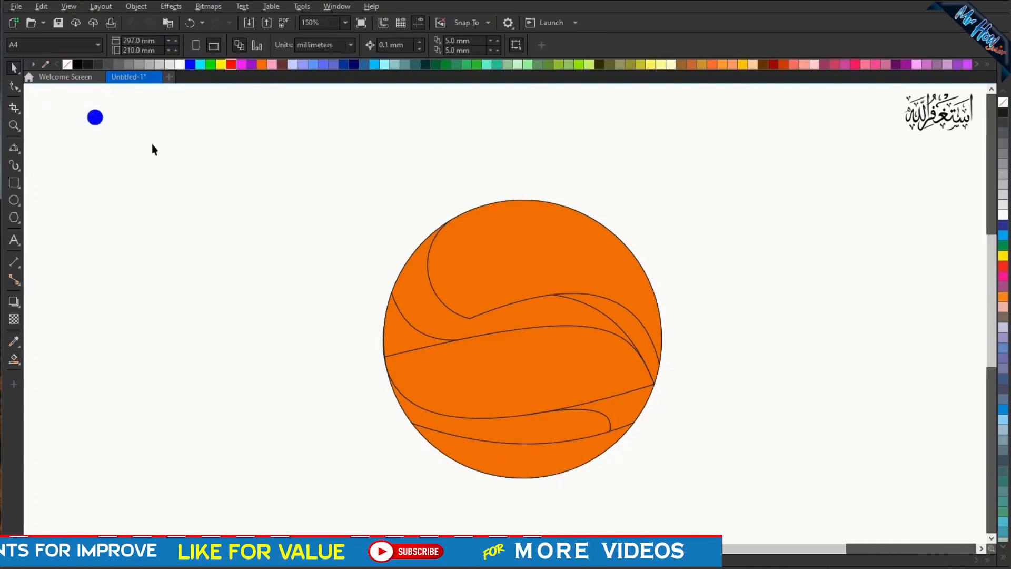
# - Give the circle's upper region an orange and golden-yellow gradient fill, made elliptical with yellow at the centre, and leave it deselected
pyautogui.click(509, 278)
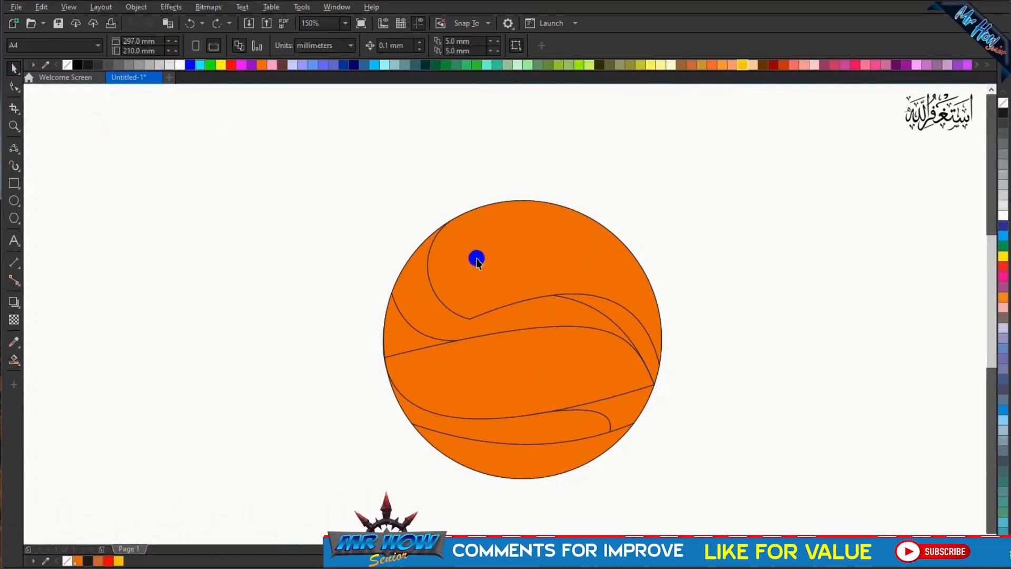
pyautogui.click(476, 257)
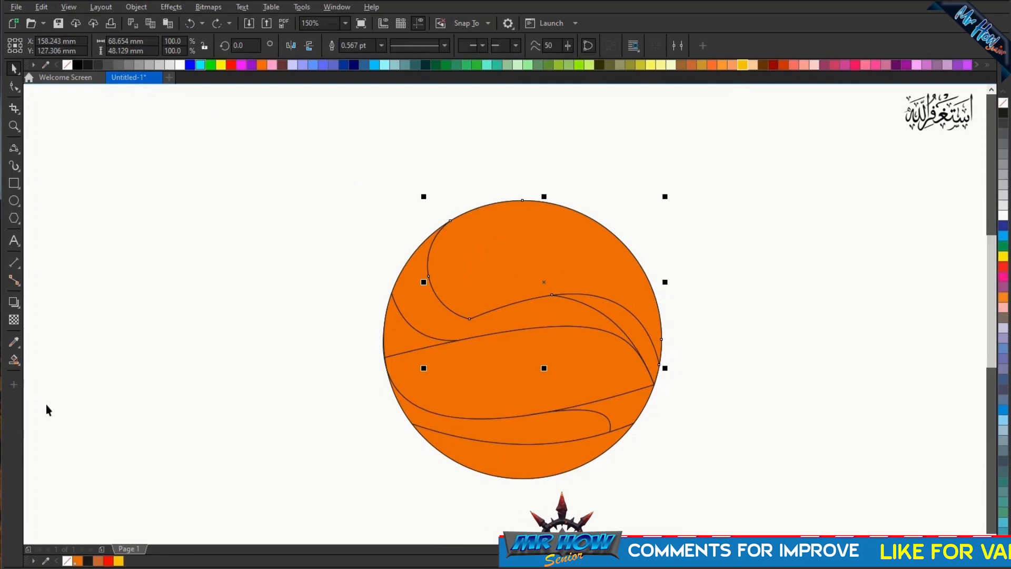
pyautogui.click(14, 359)
pyautogui.click(27, 360)
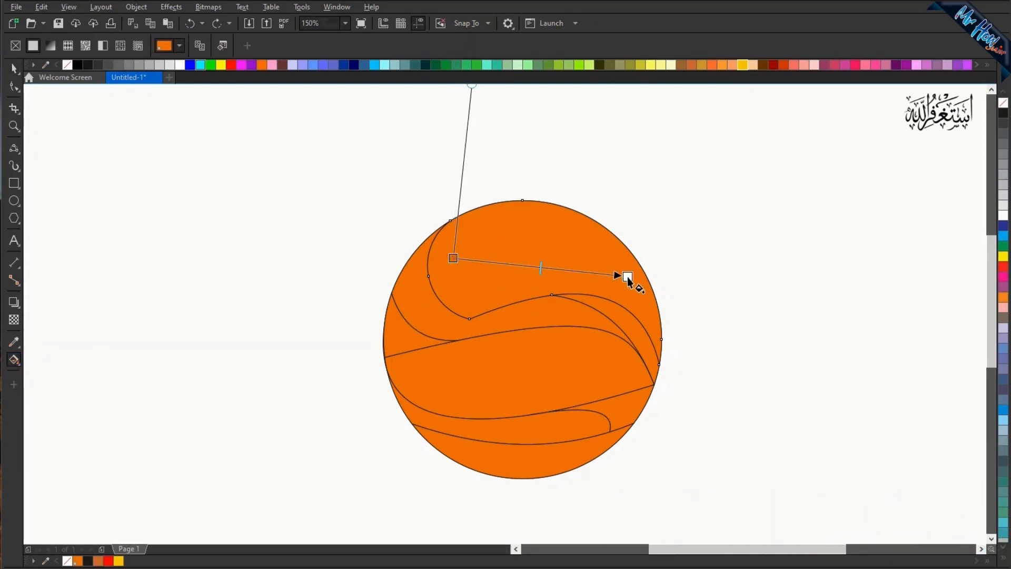
pyautogui.moveTo(627, 276); pyautogui.dragTo(628, 276)
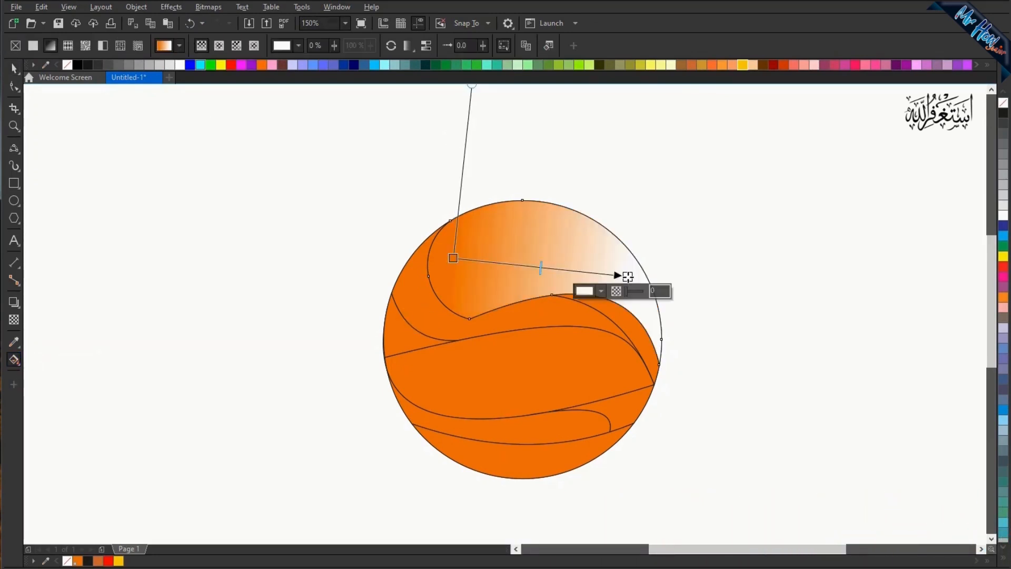
pyautogui.click(741, 65)
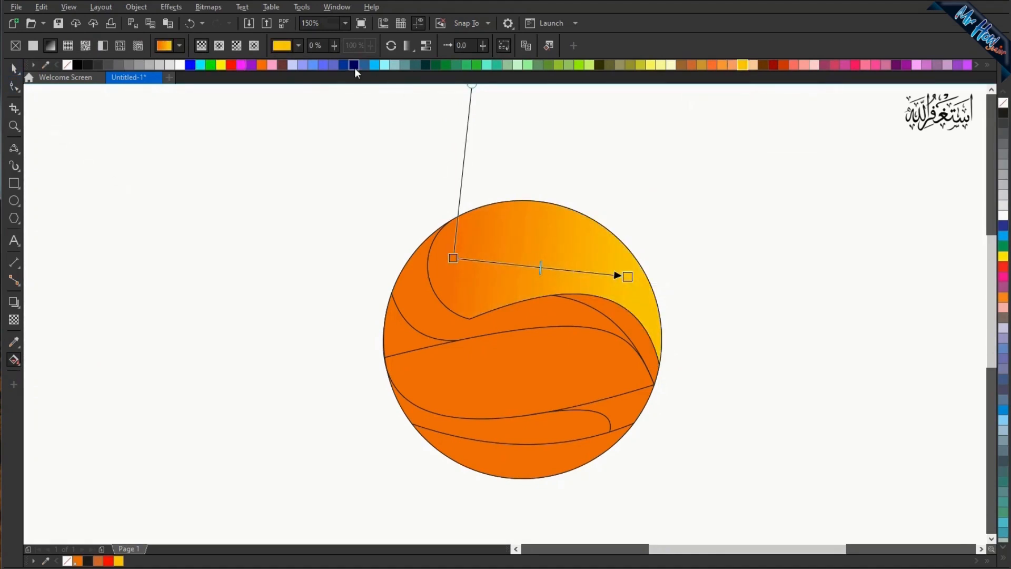
pyautogui.click(218, 45)
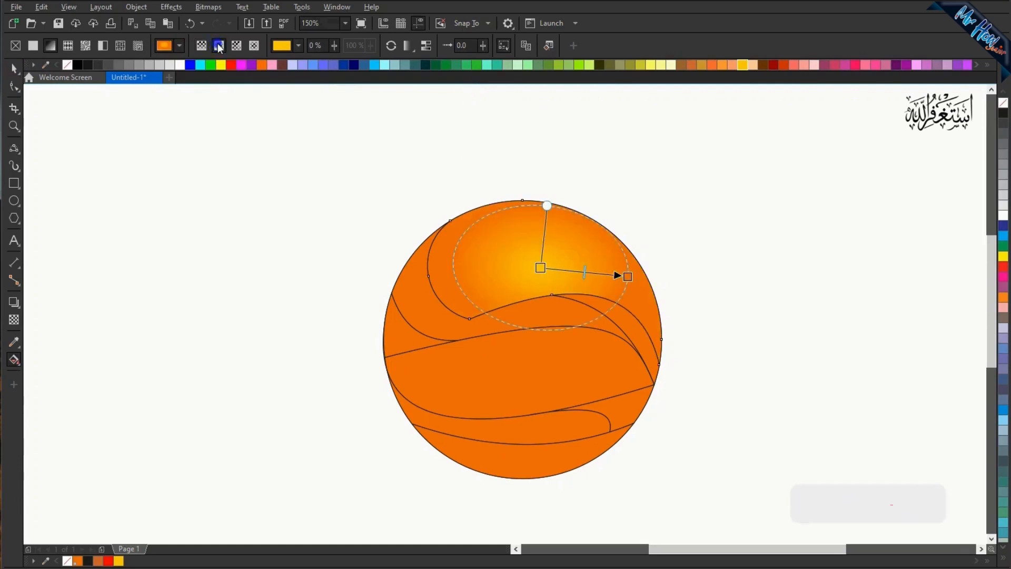
pyautogui.click(14, 69)
pyautogui.click(138, 154)
# - Apply the same elliptical gradient to the wide middle band and set its centre colour to golden yellow
pyautogui.click(555, 372)
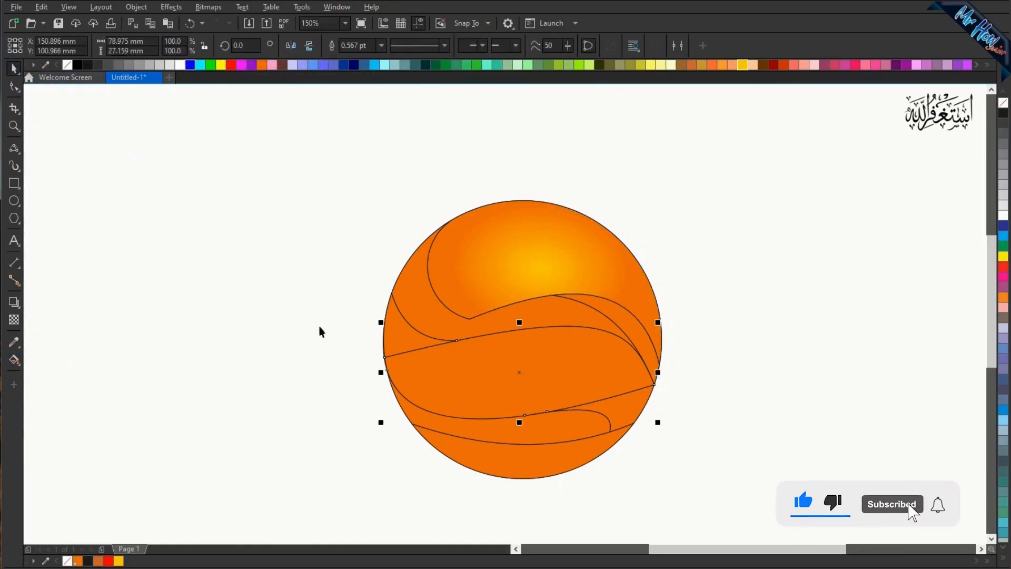
pyautogui.hotkey('ctrl', 'r')
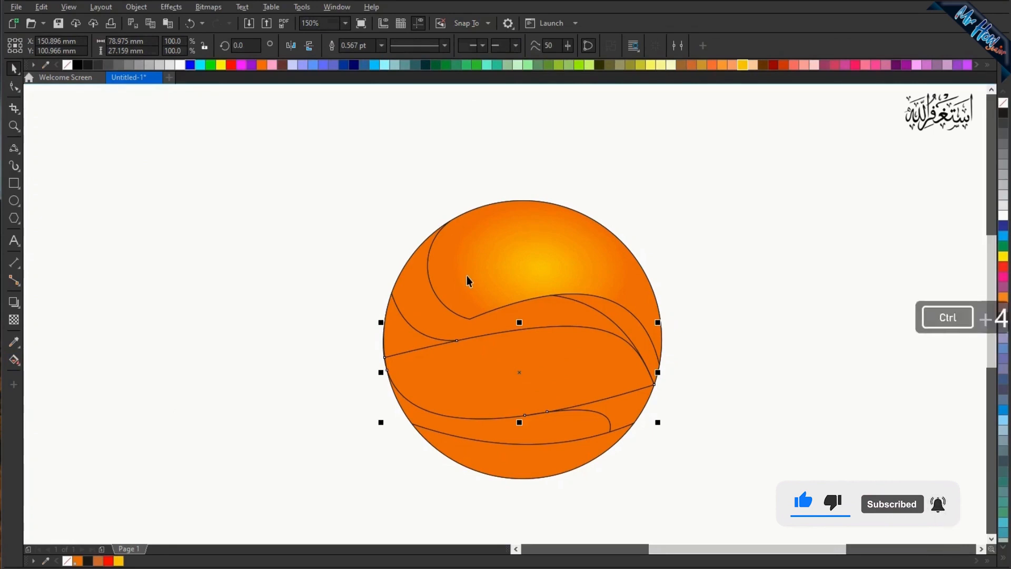
pyautogui.click(338, 395)
pyautogui.click(457, 367)
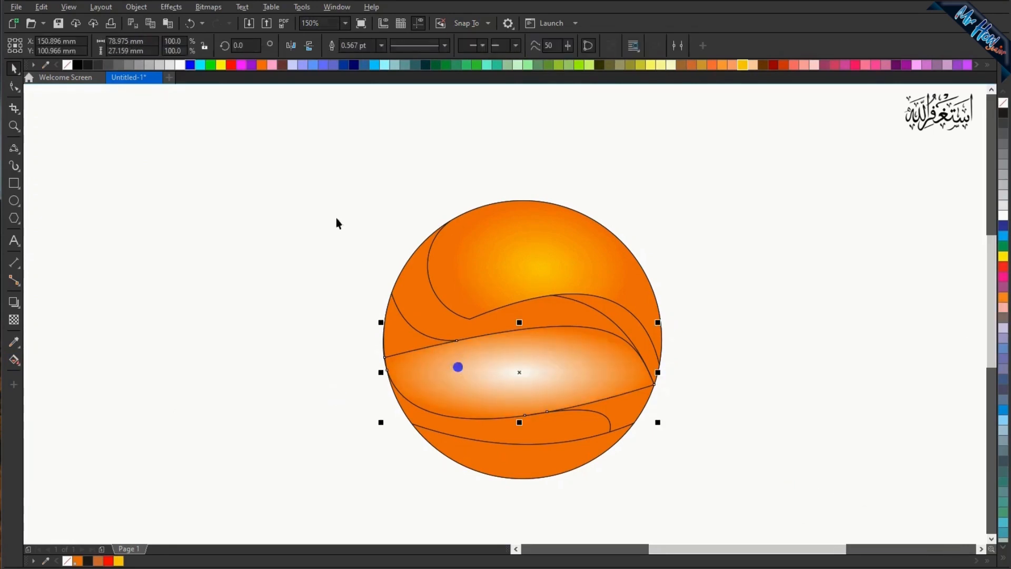
pyautogui.click(14, 359)
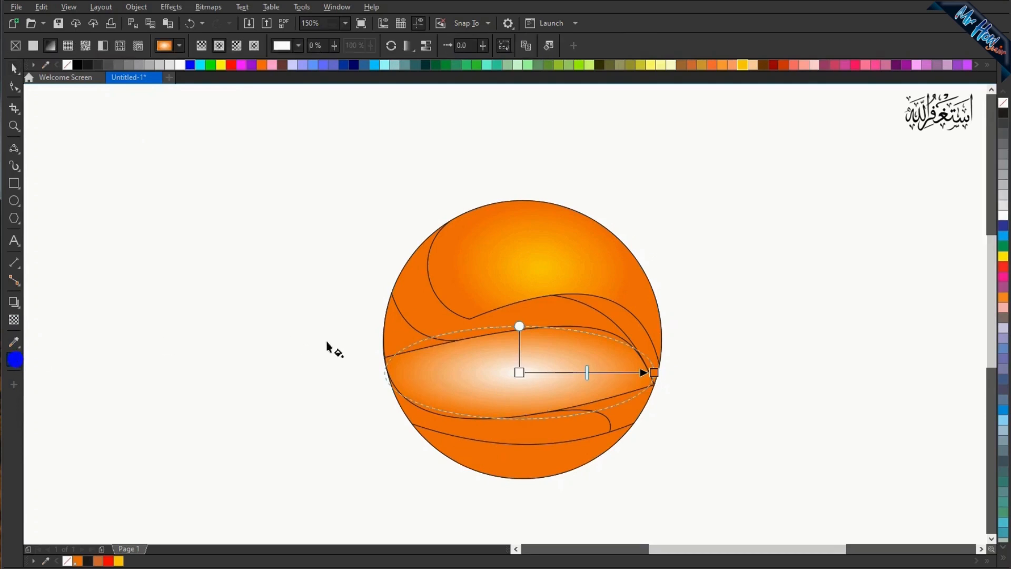
pyautogui.click(518, 372)
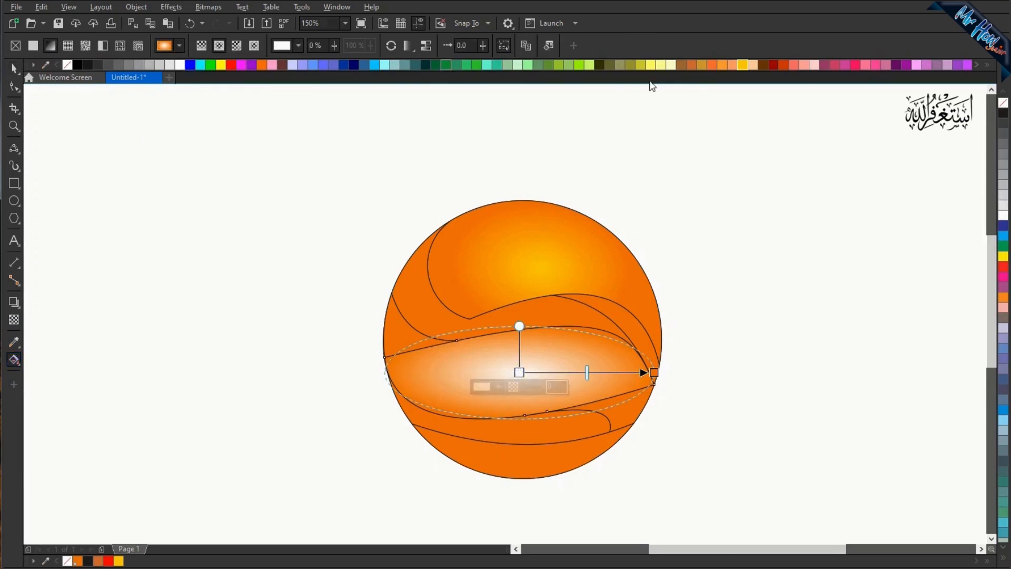
pyautogui.click(744, 65)
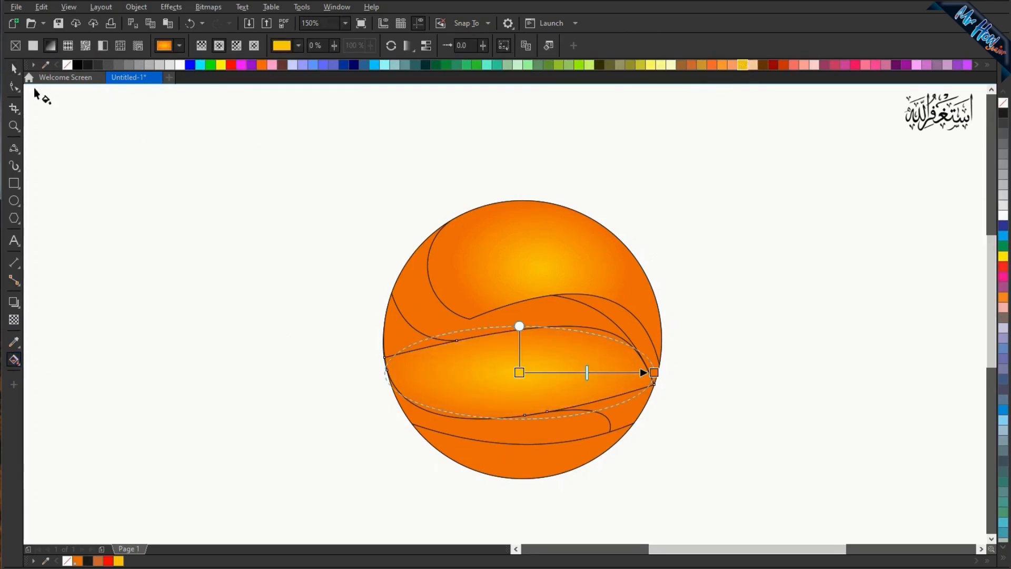
pyautogui.click(12, 70)
pyautogui.click(103, 151)
# - Repeat the golden-yellow to orange elliptical gradient on the circle's bottom segment
pyautogui.click(496, 454)
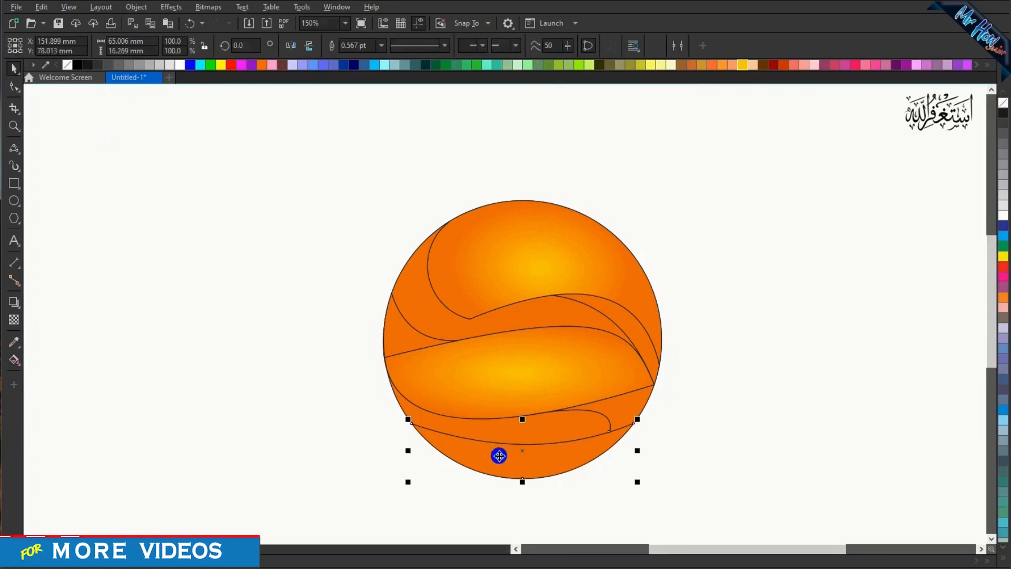
pyautogui.hotkey('ctrl', 'r')
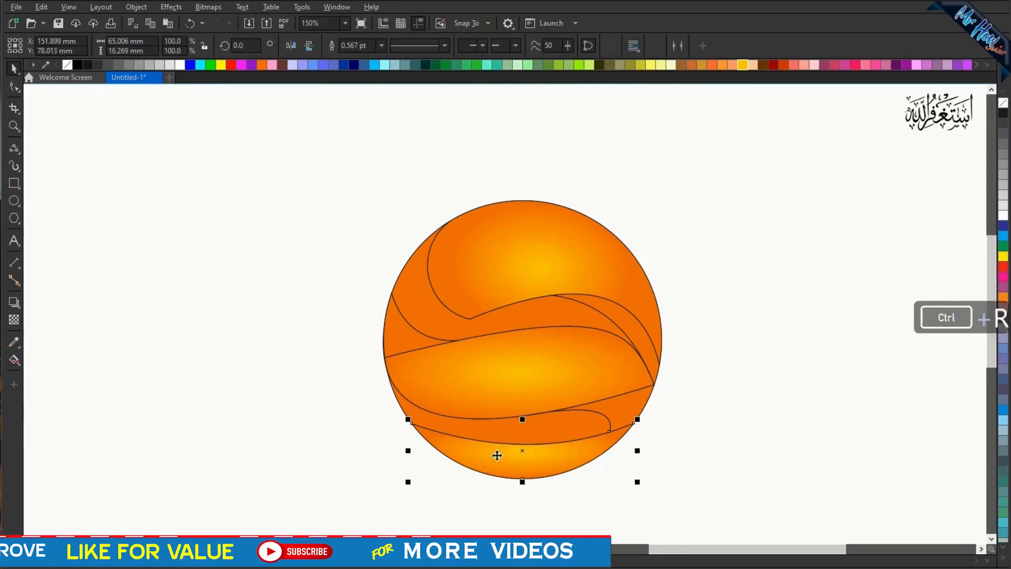
pyautogui.click(341, 403)
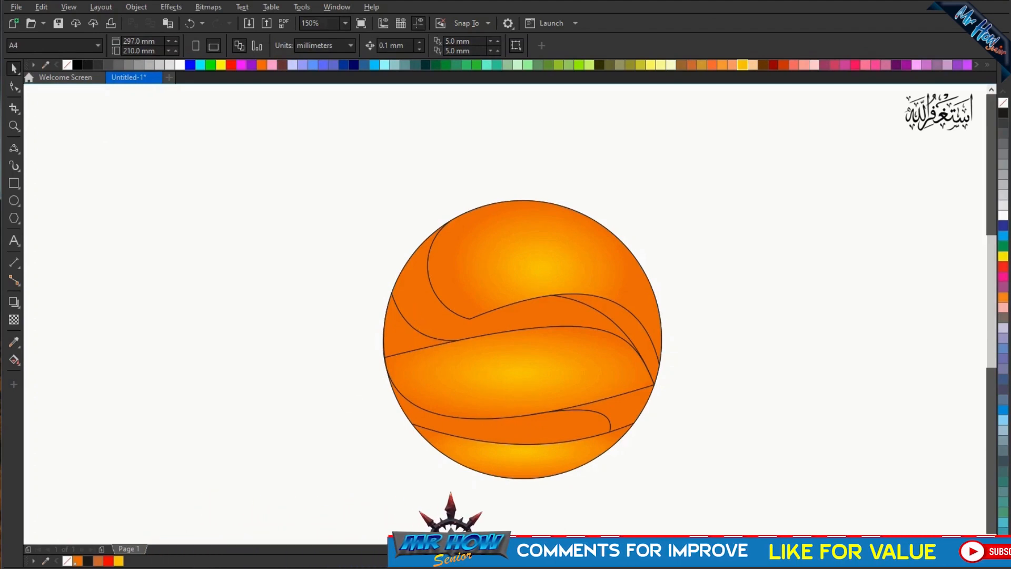
# - Fill the curved band below the upper region and the lower band above the bottom segment with white
pyautogui.click(432, 324)
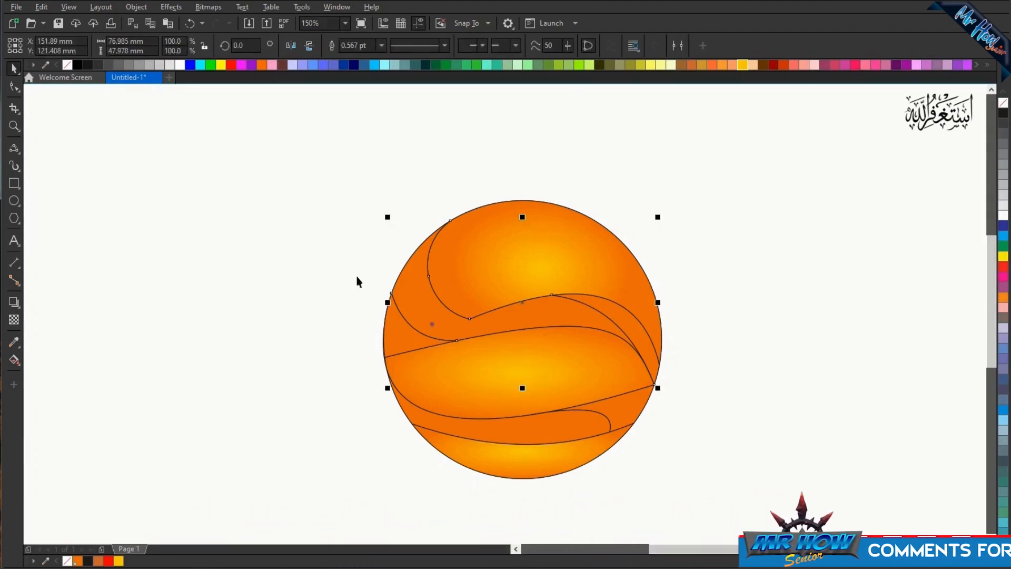
pyautogui.click(180, 64)
pyautogui.click(240, 161)
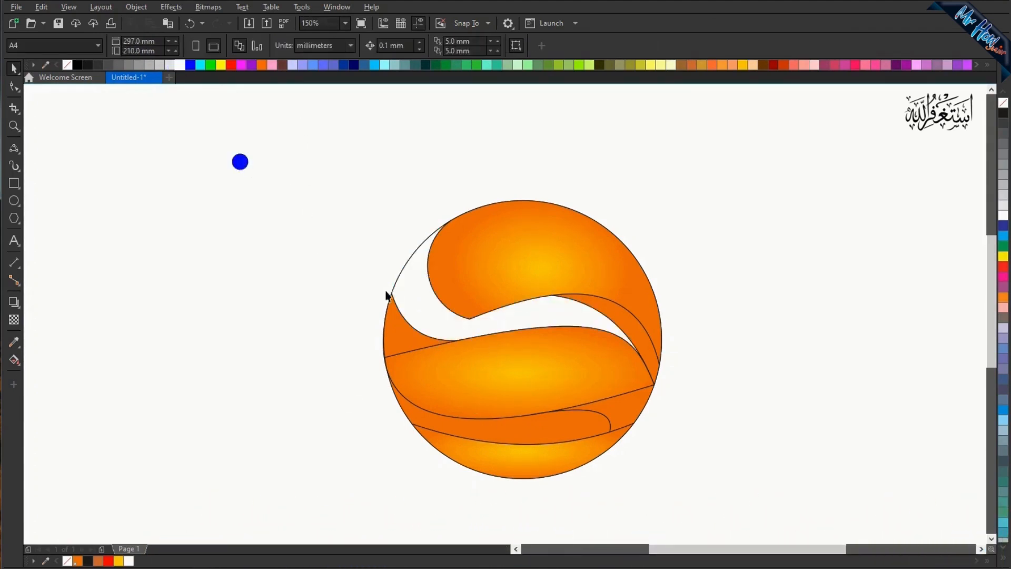
pyautogui.click(500, 425)
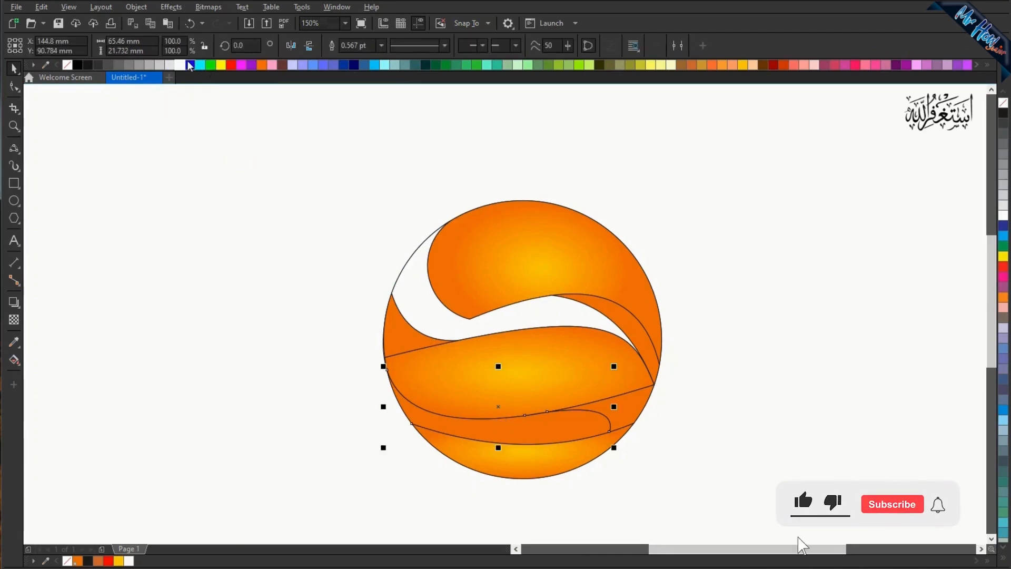
pyautogui.click(180, 64)
pyautogui.click(262, 172)
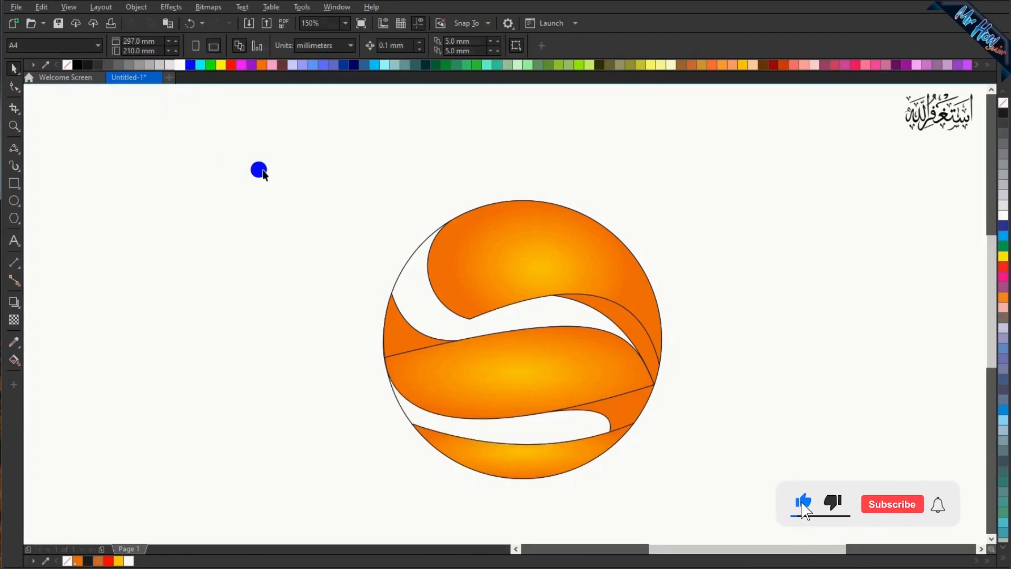
# - Colour the small region at the circle's left edge brownish orange and fade it diagonally to black with a linear gradient
pyautogui.click(399, 340)
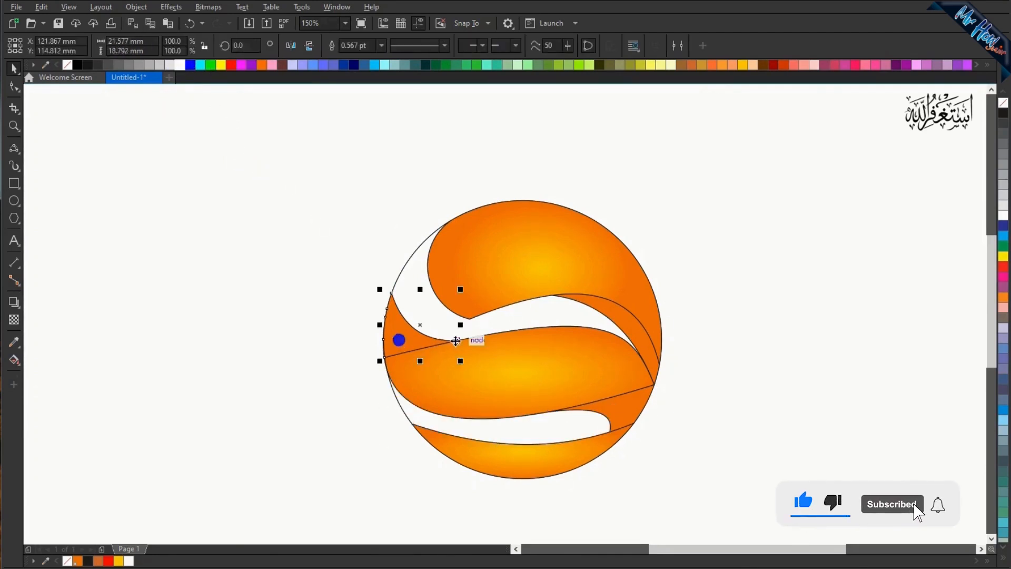
pyautogui.click(692, 65)
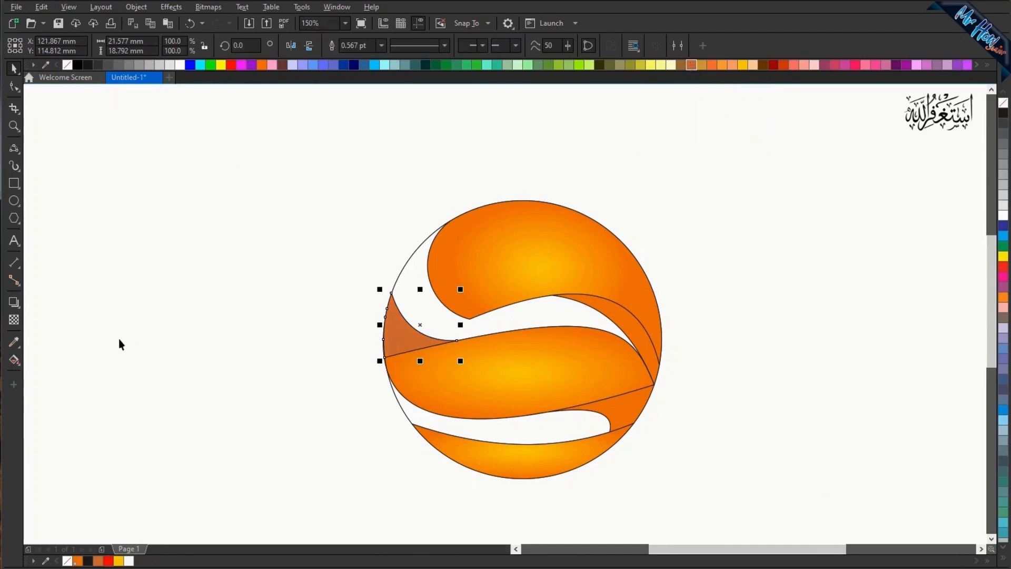
pyautogui.click(10, 366)
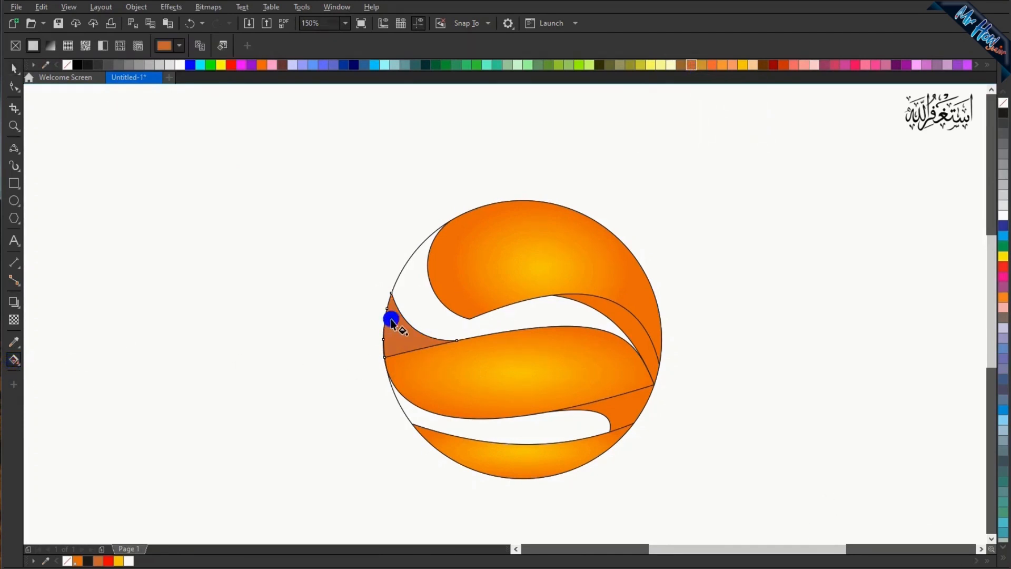
pyautogui.moveTo(391, 319); pyautogui.dragTo(414, 343)
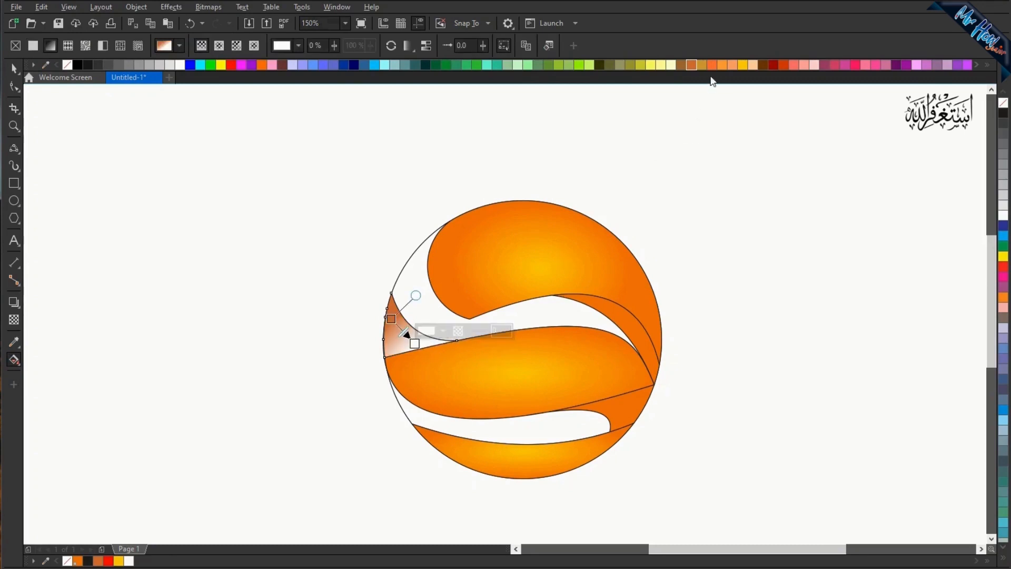
pyautogui.click(77, 65)
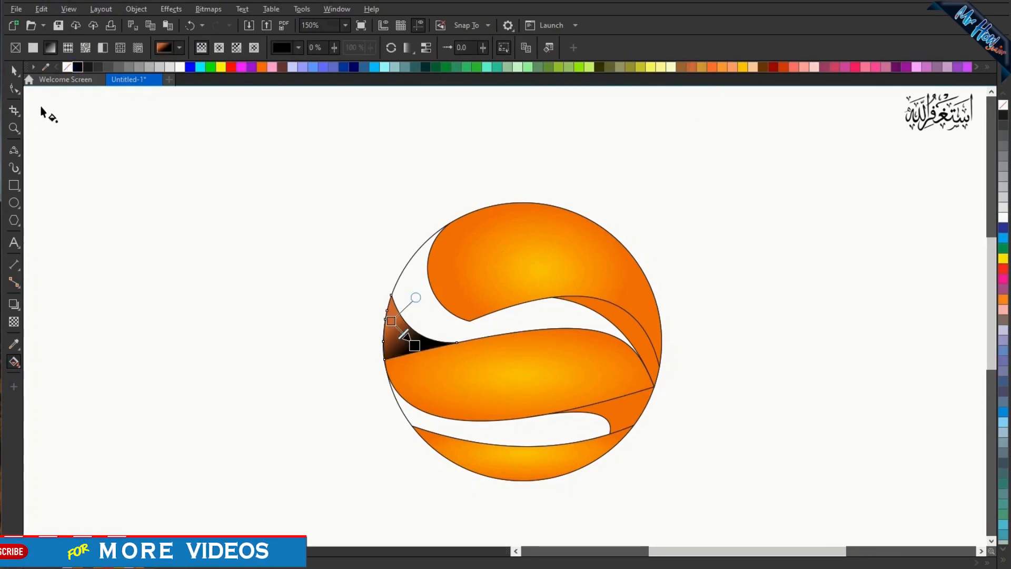
pyautogui.click(12, 71)
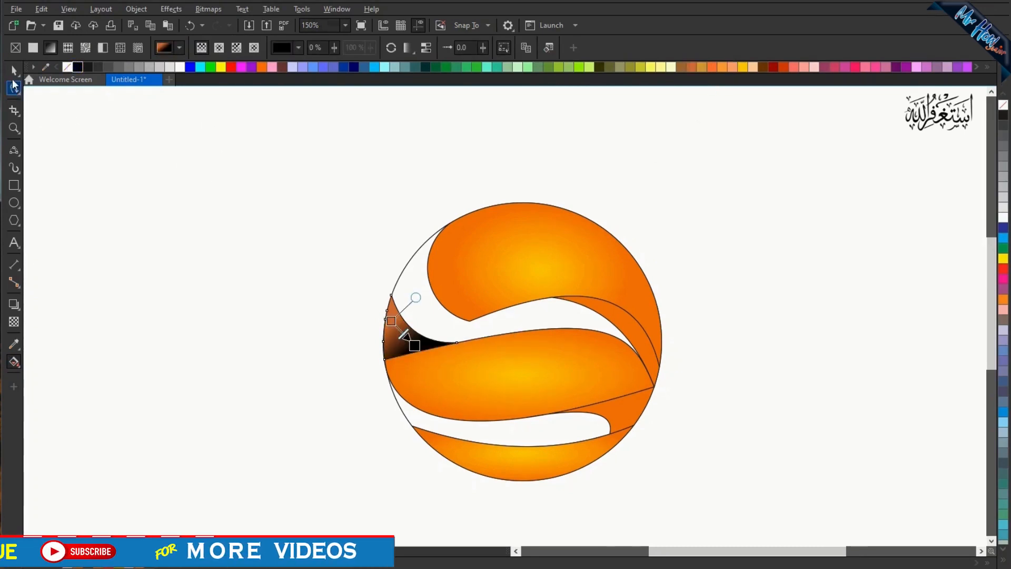
# - Apply a linear gradient from orange to black along the narrow crescent at the circle's right side, darkest at its lower end
pyautogui.click(627, 320)
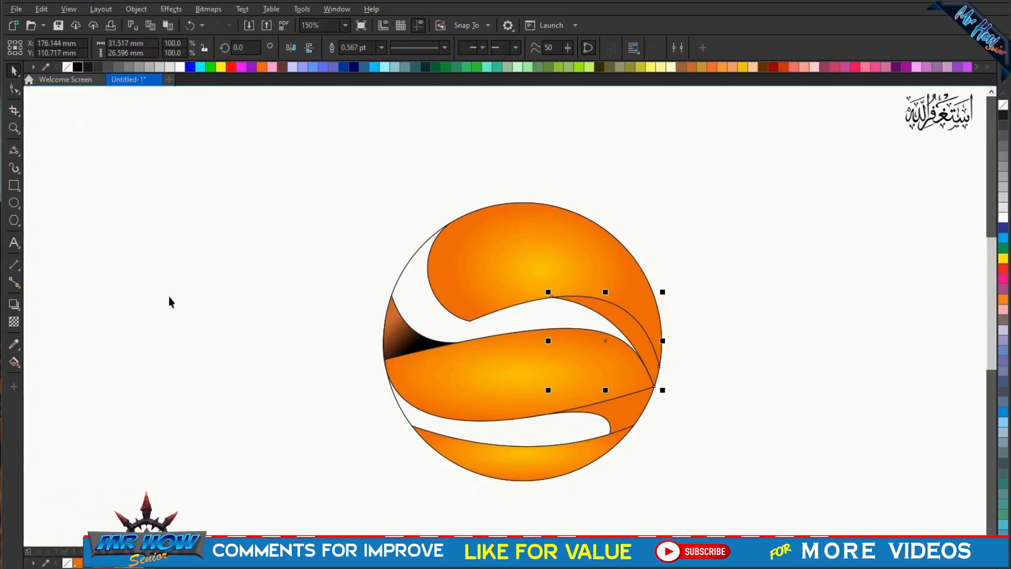
pyautogui.click(14, 362)
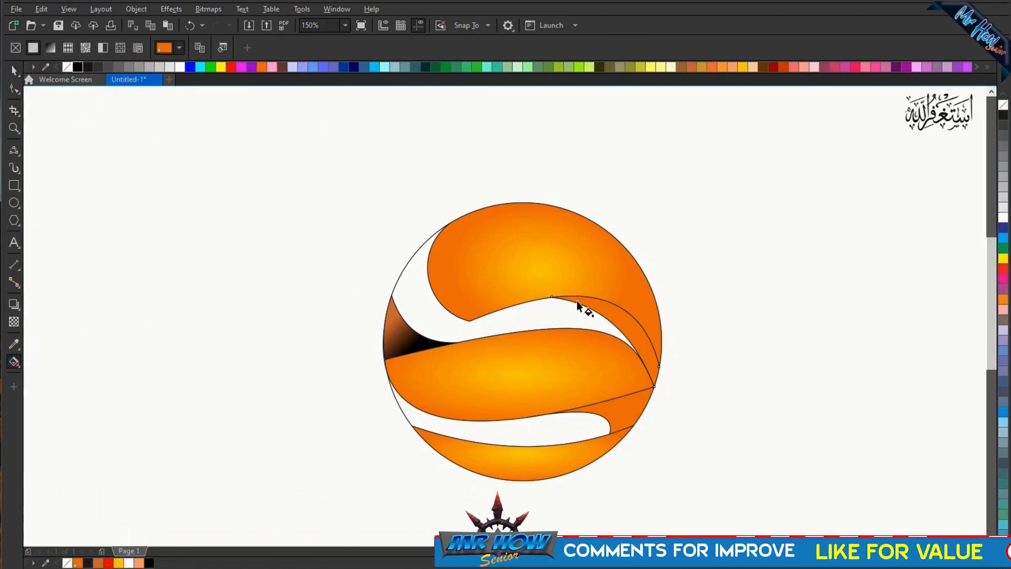
pyautogui.moveTo(577, 303); pyautogui.dragTo(658, 360)
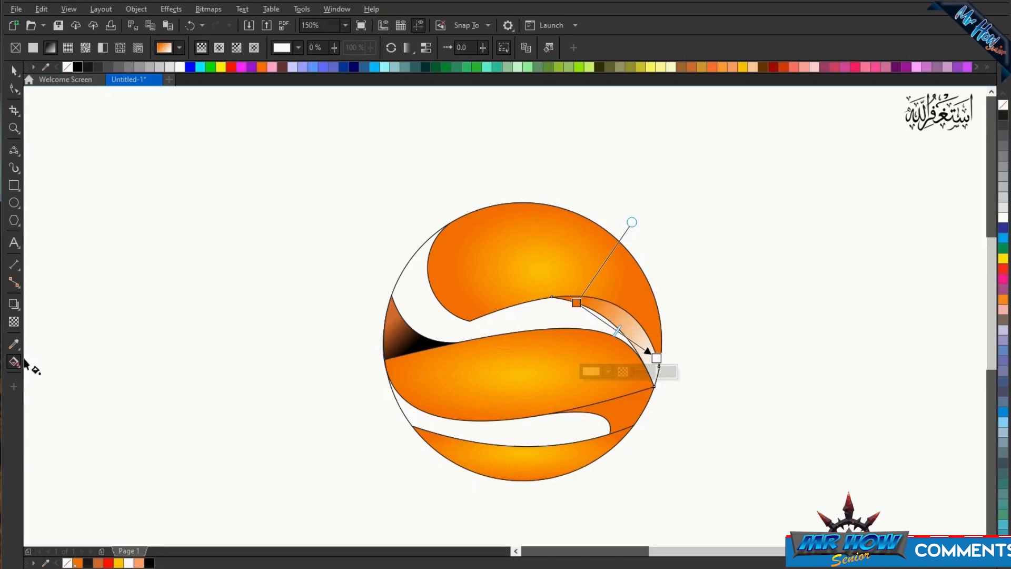
pyautogui.click(77, 65)
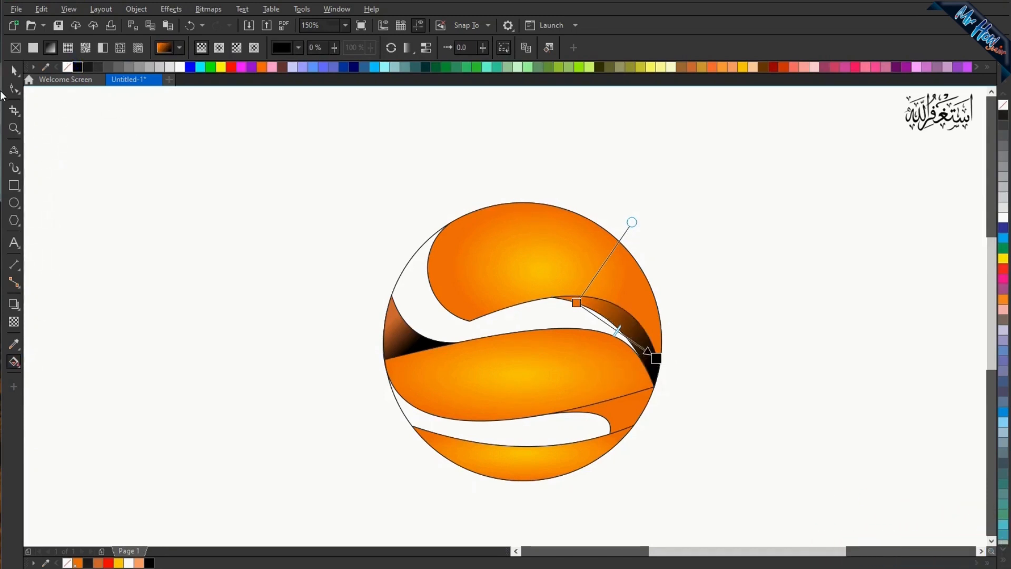
pyautogui.click(12, 71)
pyautogui.click(127, 131)
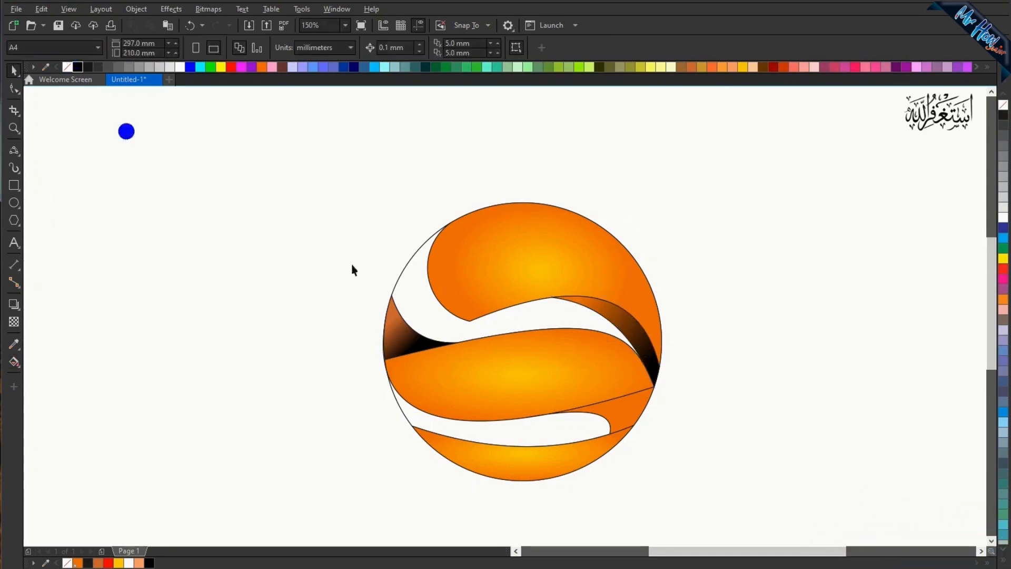
# - Apply a linear gradient to the small lower-right piece, from orange at the circle's edge to black at its inner tip
pyautogui.click(608, 414)
pyautogui.click(14, 362)
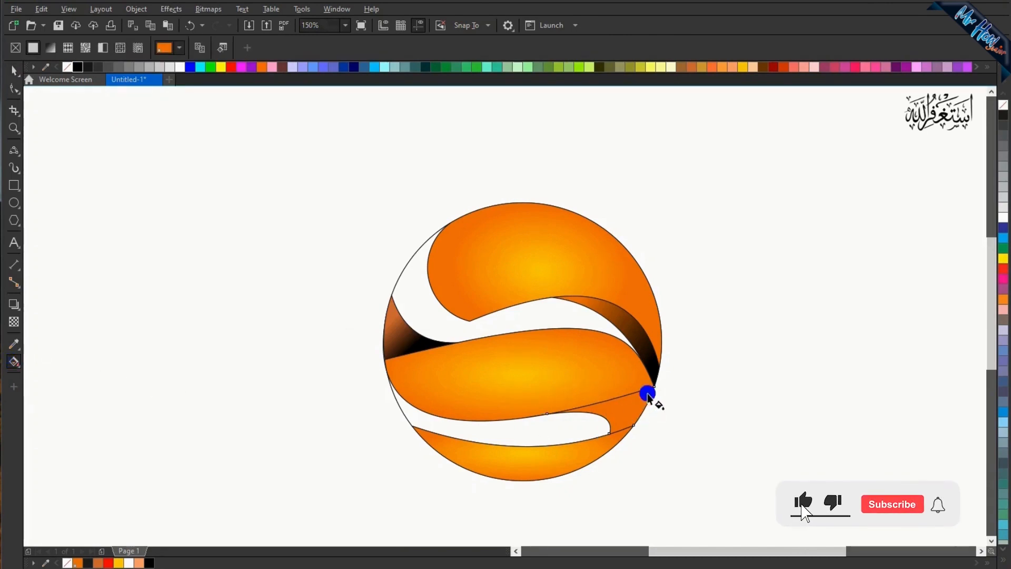
pyautogui.moveTo(585, 417); pyautogui.dragTo(586, 414)
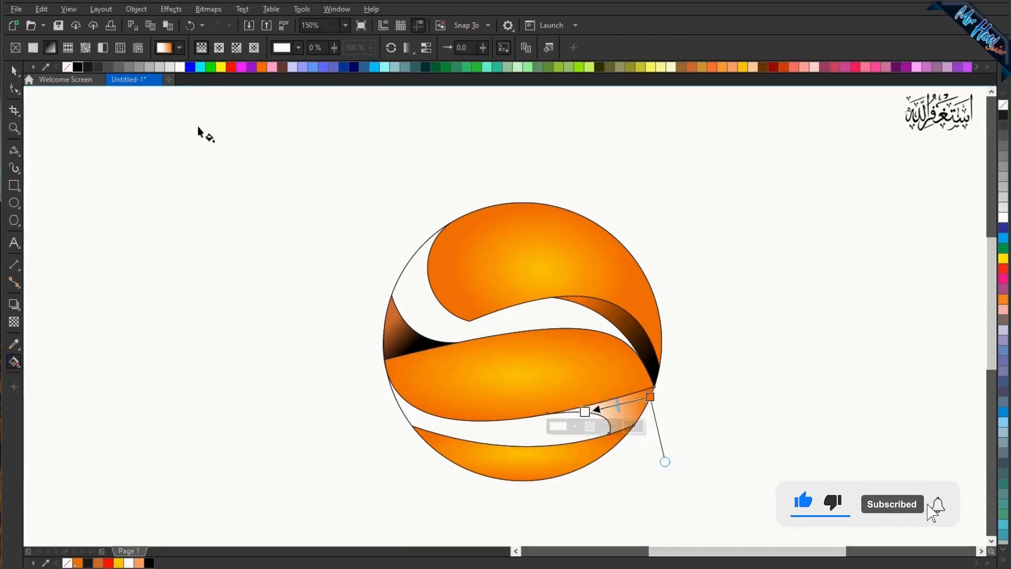
pyautogui.click(76, 68)
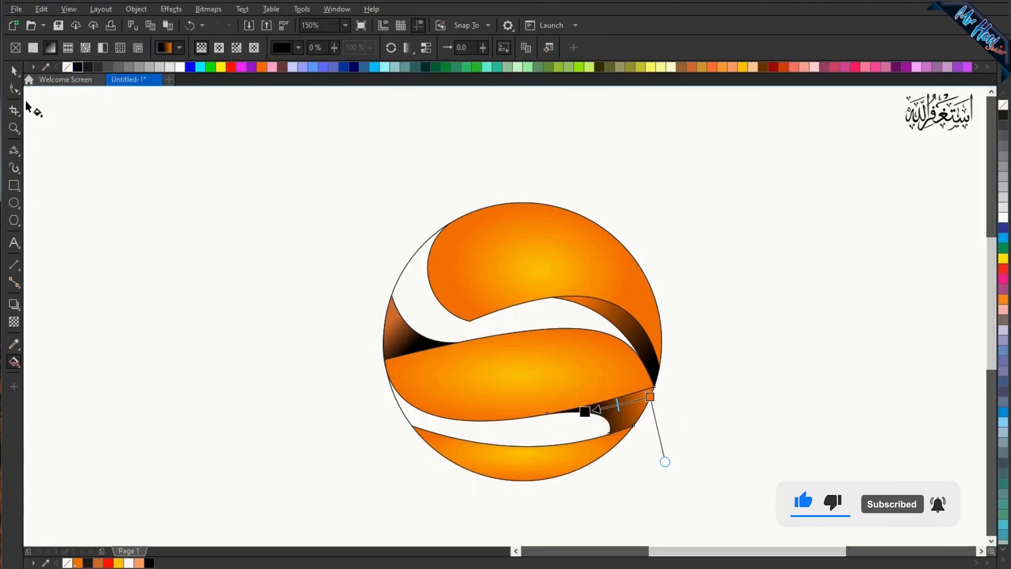
pyautogui.press('space')
pyautogui.click(80, 121)
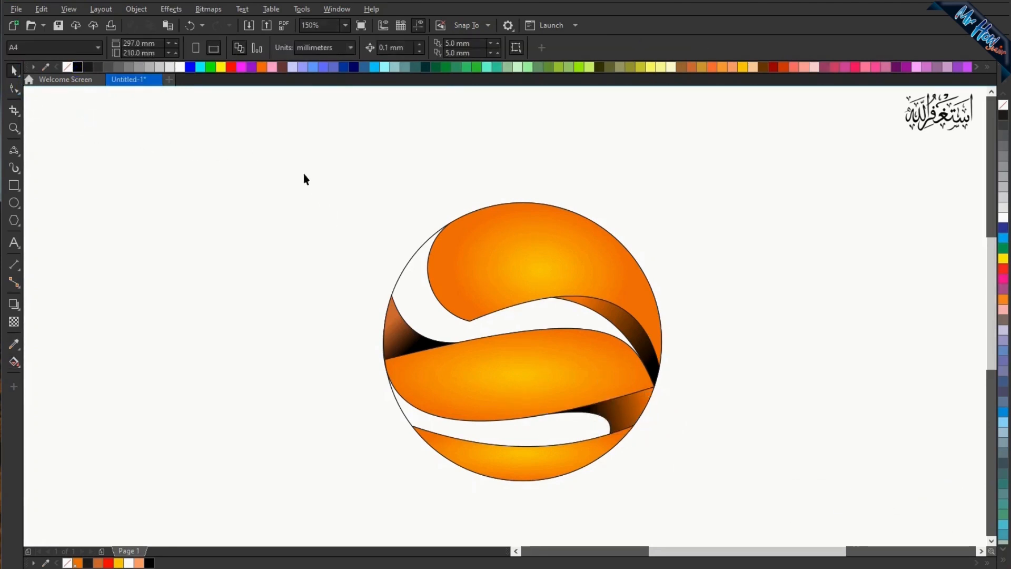
# - Remove the outlines from all pieces of the circular logo and scale it down proportionally to about 48 mm wide
pyautogui.moveTo(714, 509); pyautogui.dragTo(715, 509)
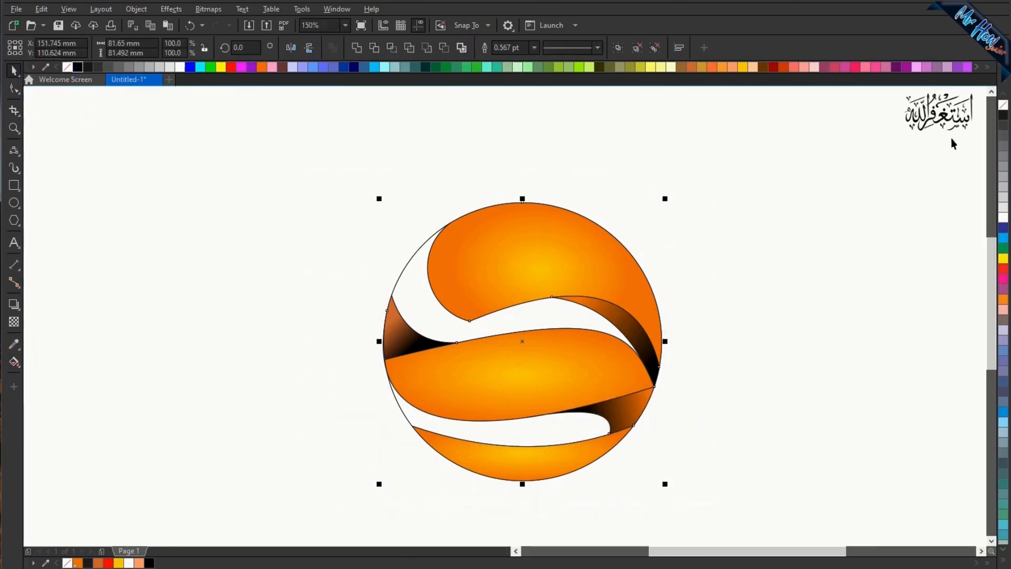
pyautogui.rightClick(1004, 105)
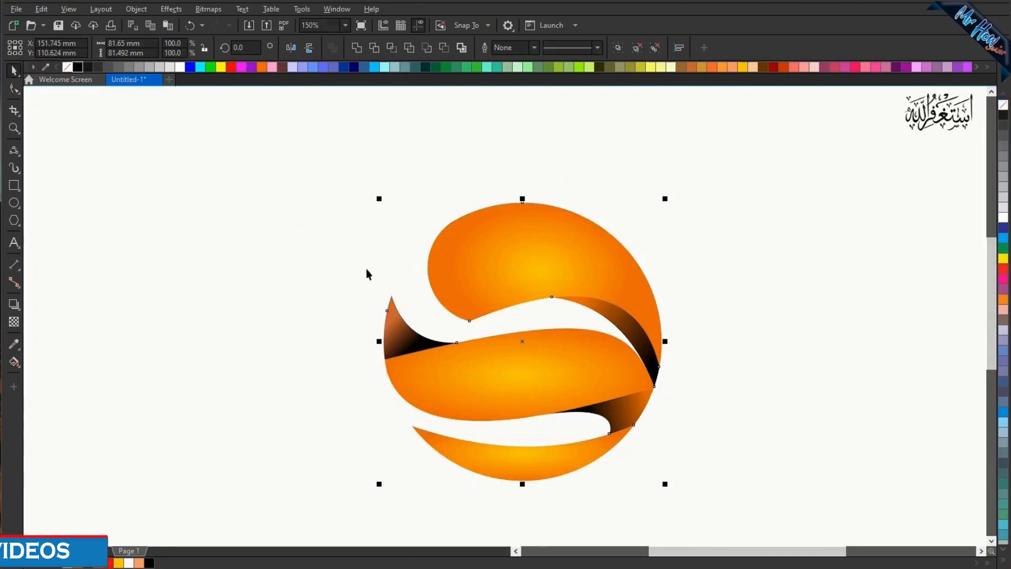
pyautogui.click(339, 264)
pyautogui.moveTo(324, 169); pyautogui.dragTo(682, 487)
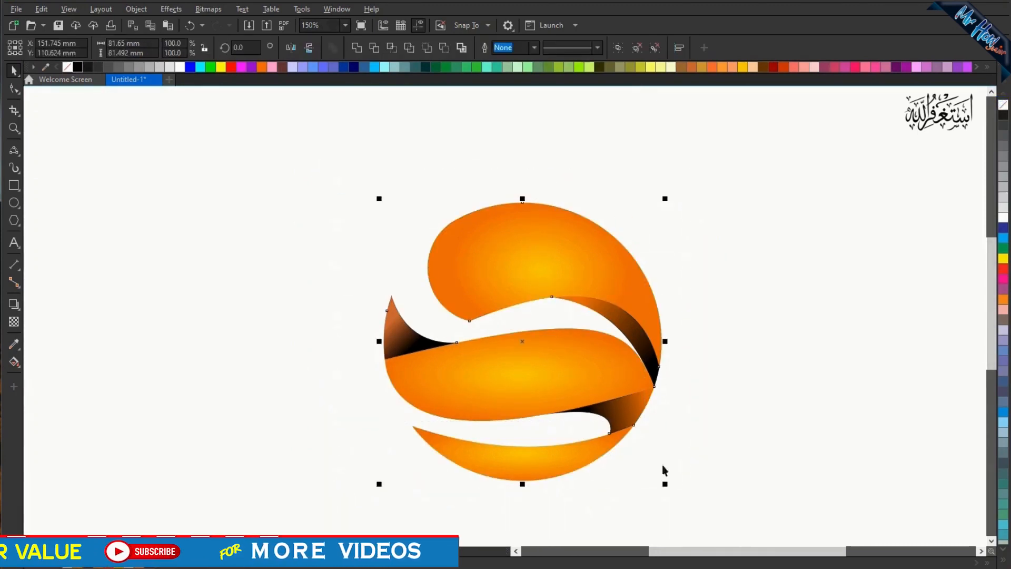
pyautogui.moveTo(666, 198); pyautogui.dragTo(549, 315)
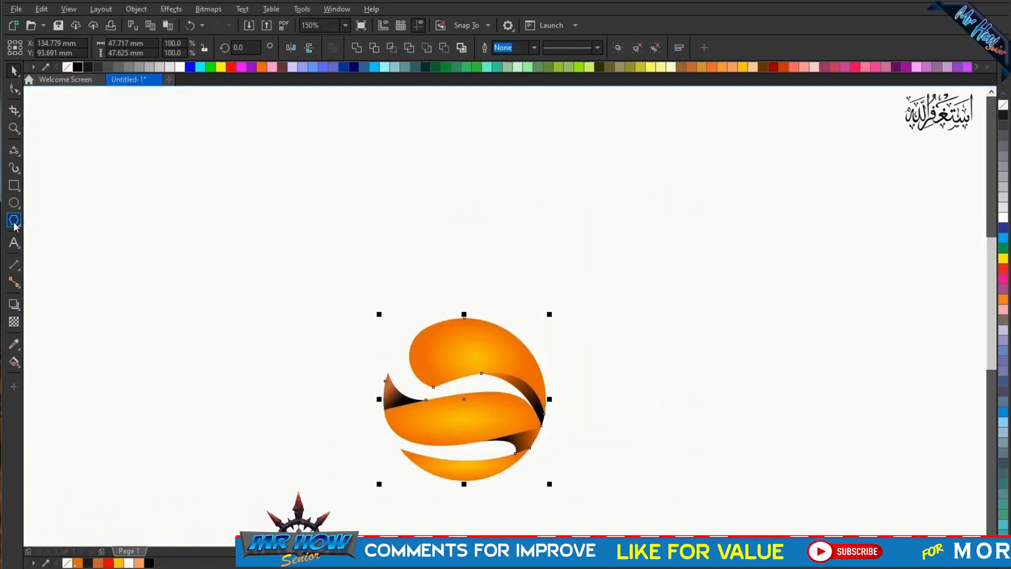
# - Draw a narrow upright rectangle about 5 mm by 23.5 mm on top of the logo and convert it to curves
pyautogui.click(14, 184)
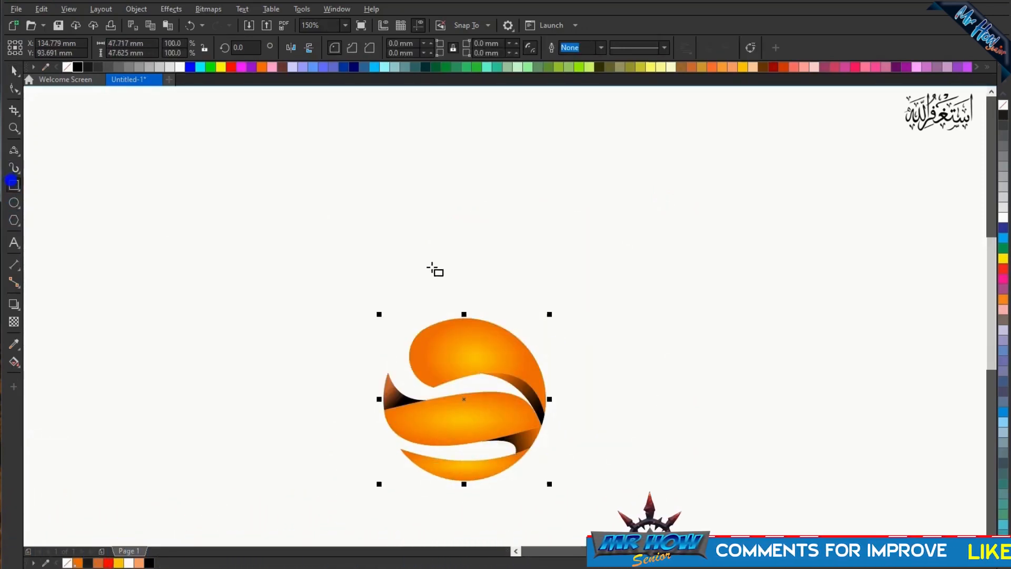
pyautogui.moveTo(425, 241); pyautogui.dragTo(443, 322)
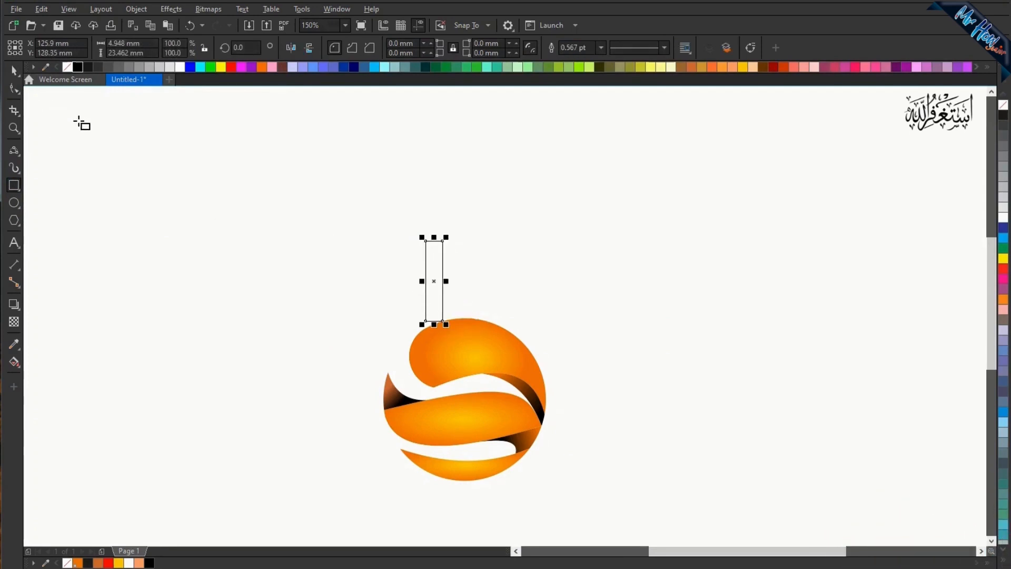
pyautogui.hotkey('ctrl', 'q')
pyautogui.click(12, 72)
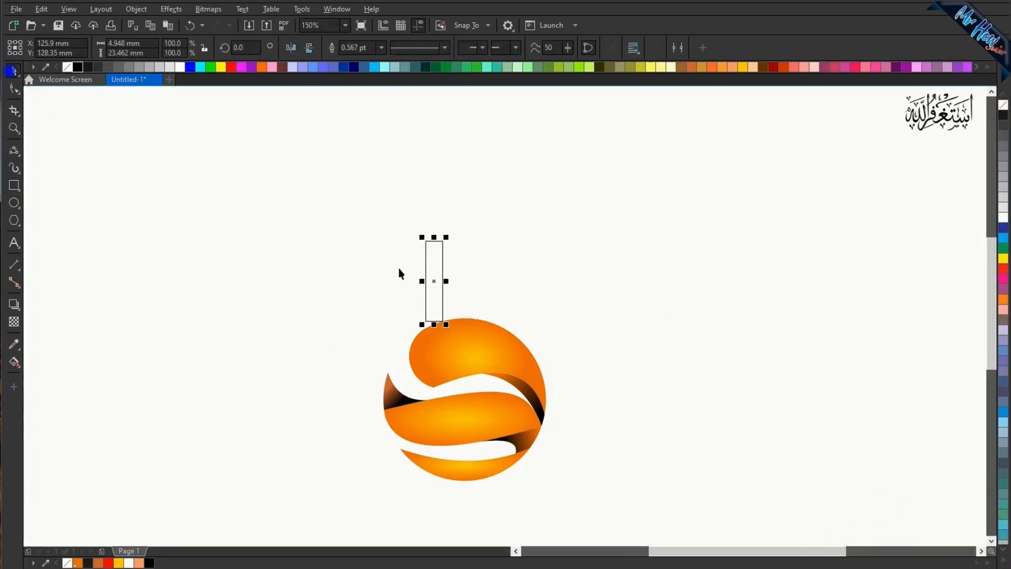
# - Pull the rectangle's upper-left corner outward and raise a new node in the middle of its top edge into a peak
pyautogui.press('F10')
pyautogui.scroll(5, 432, 258)
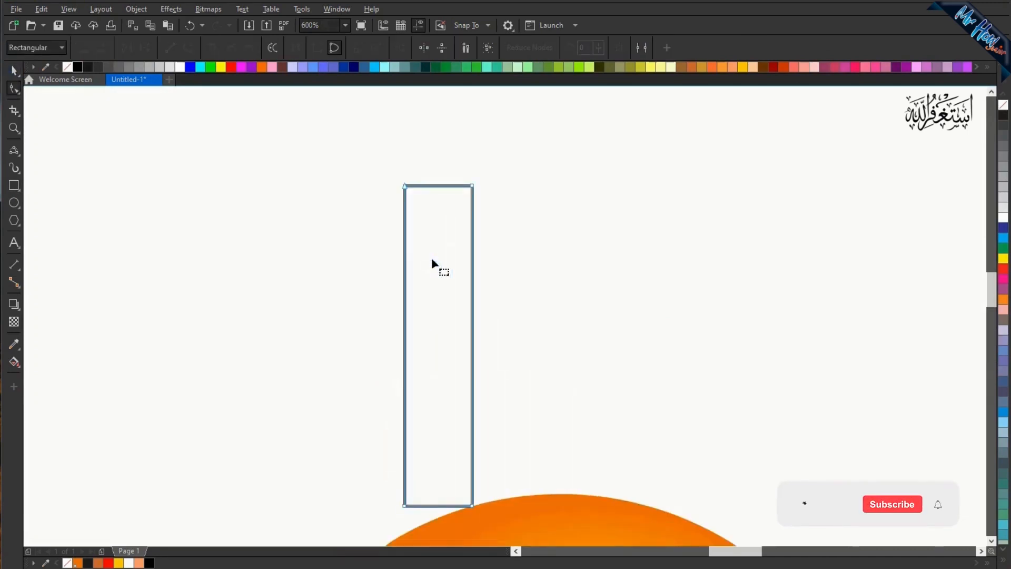
pyautogui.moveTo(404, 188); pyautogui.dragTo(375, 194)
pyautogui.click(193, 47)
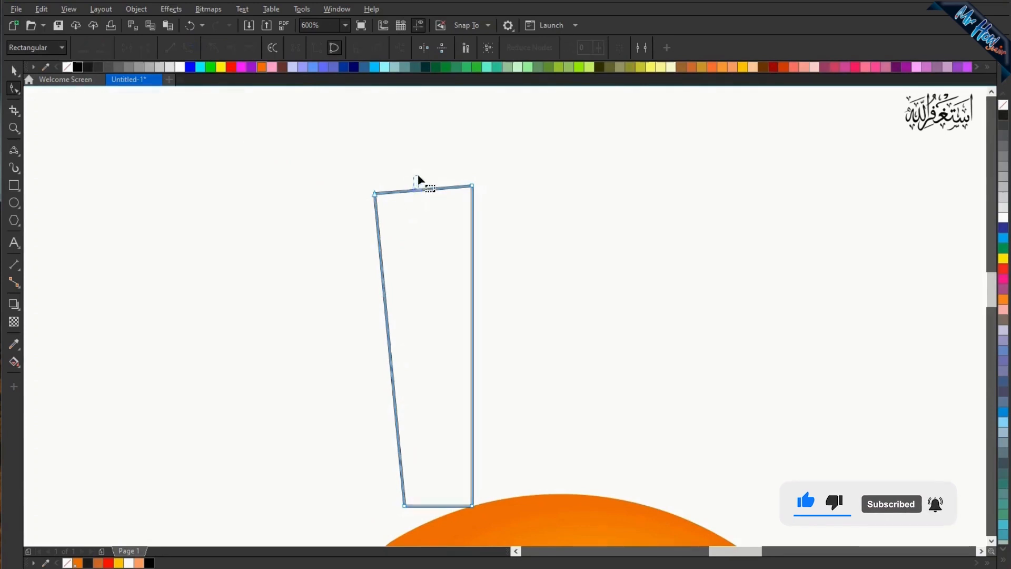
pyautogui.click(424, 191)
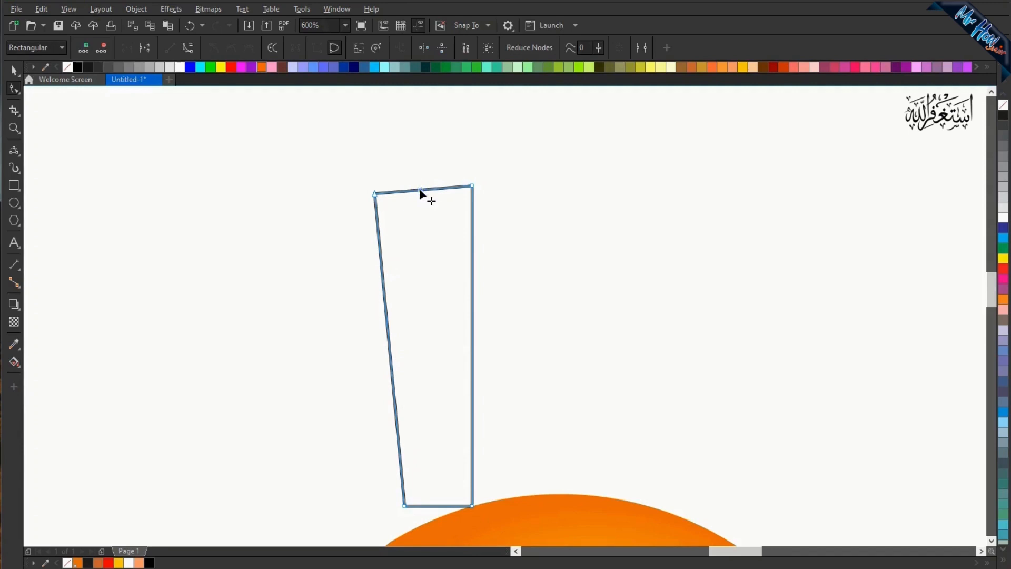
pyautogui.moveTo(420, 175); pyautogui.dragTo(421, 173)
pyautogui.click(445, 178)
pyautogui.click(445, 182)
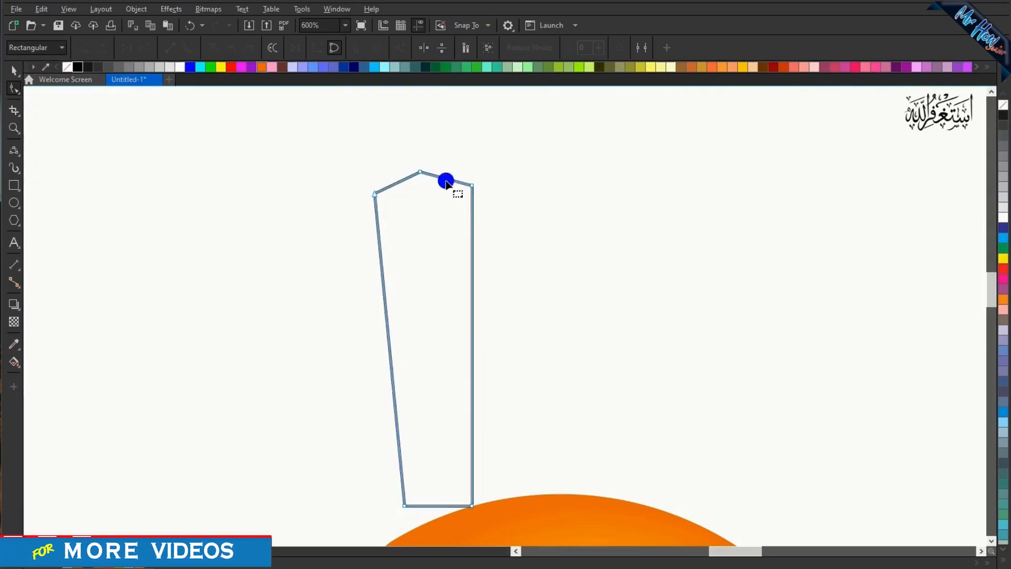
# - Convert the stem's top segments to curves, remove the middle node and bend the top edge into a smooth rounded cap
pyautogui.click(323, 153)
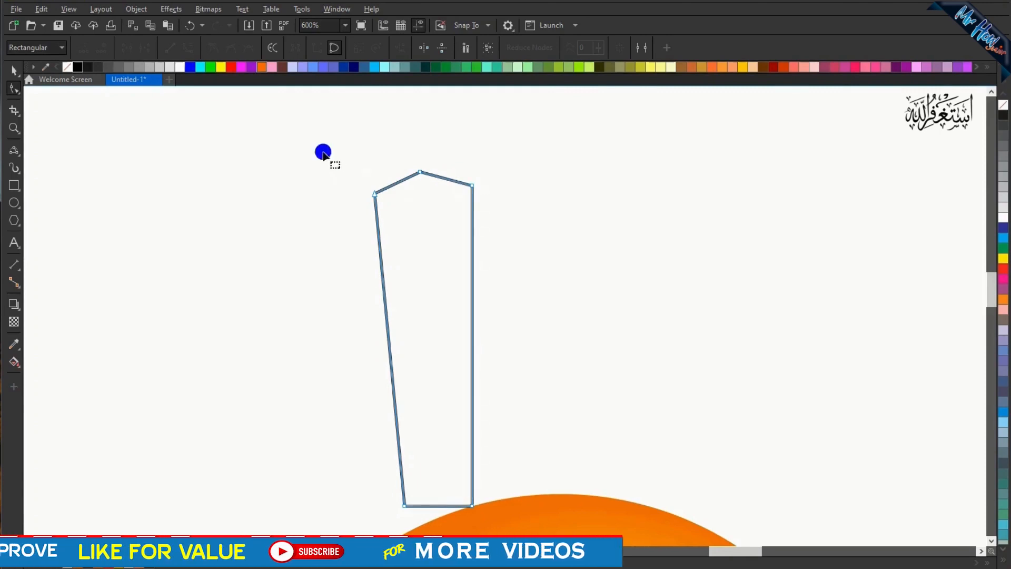
pyautogui.moveTo(323, 152); pyautogui.dragTo(505, 240)
pyautogui.click(190, 49)
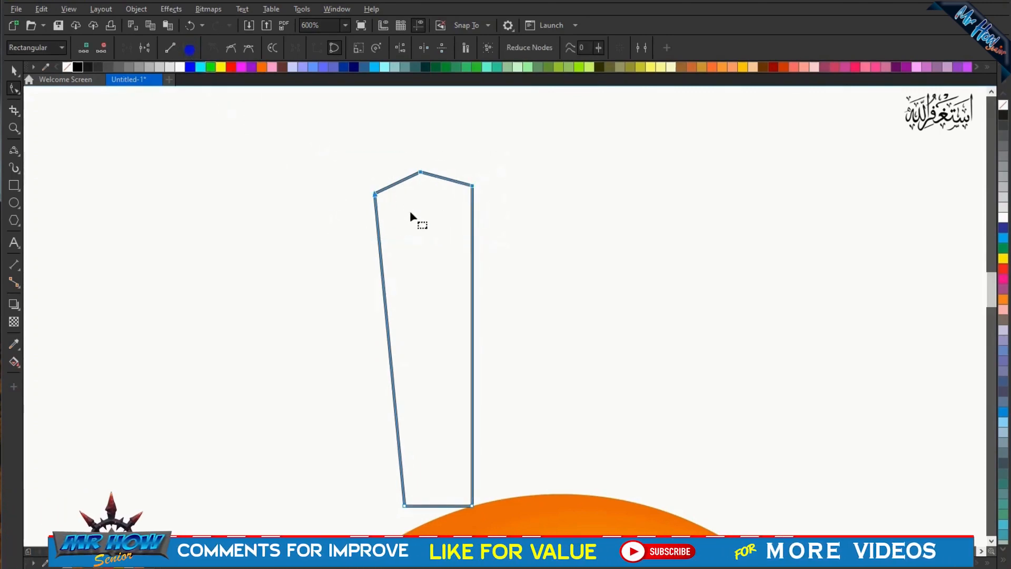
pyautogui.click(350, 205)
pyautogui.click(375, 195)
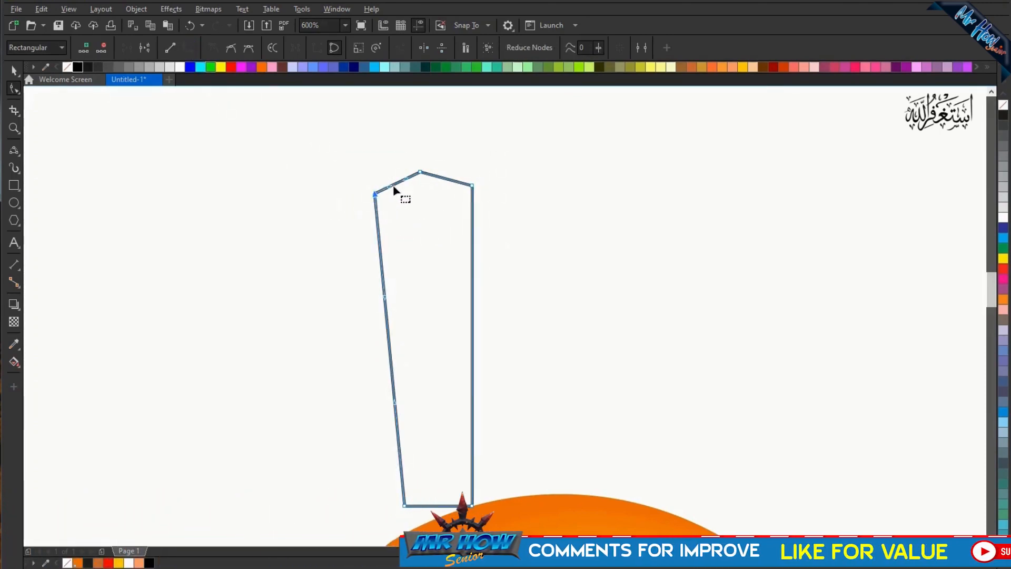
pyautogui.moveTo(391, 185); pyautogui.dragTo(390, 176)
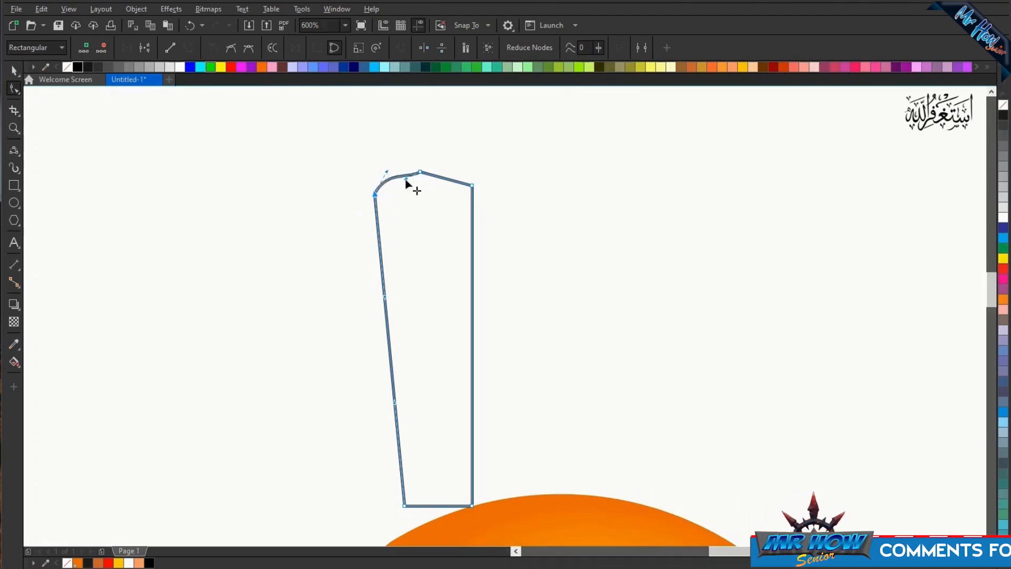
pyautogui.click(406, 178)
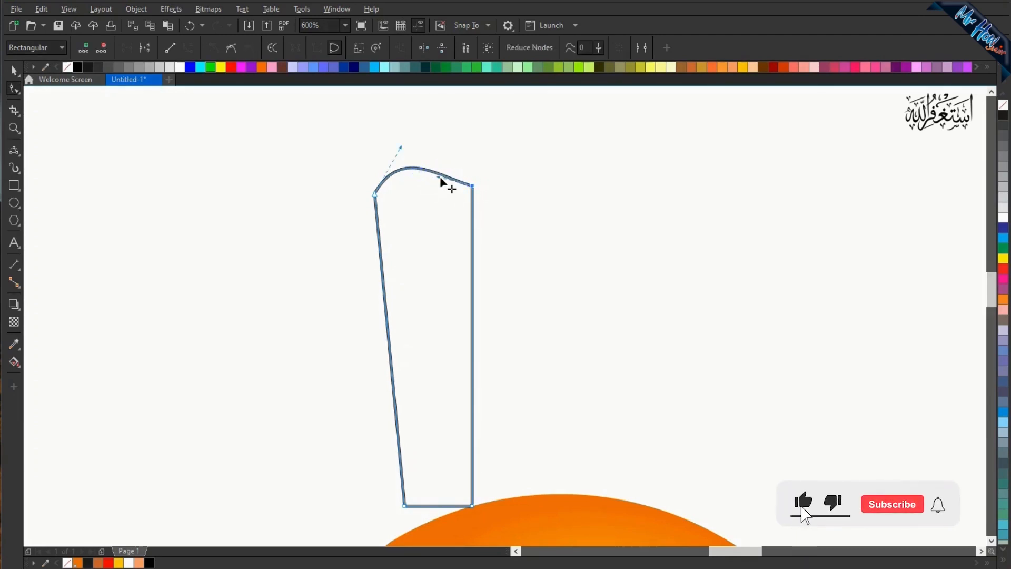
pyautogui.moveTo(466, 152); pyautogui.dragTo(468, 151)
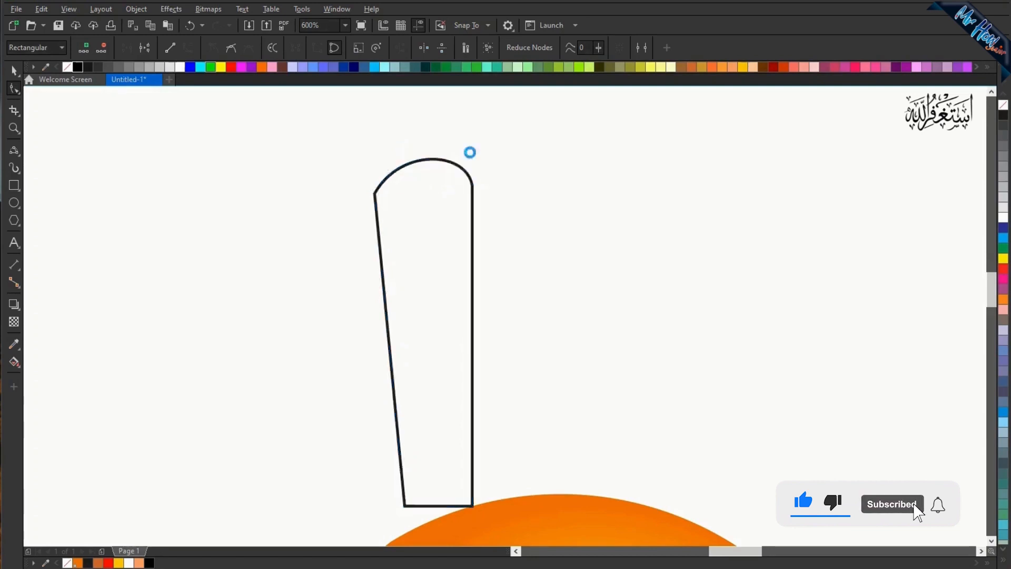
# - Move the stem's upper-left corner further outward and bend its left side into an inward curve
pyautogui.moveTo(376, 198); pyautogui.dragTo(344, 208)
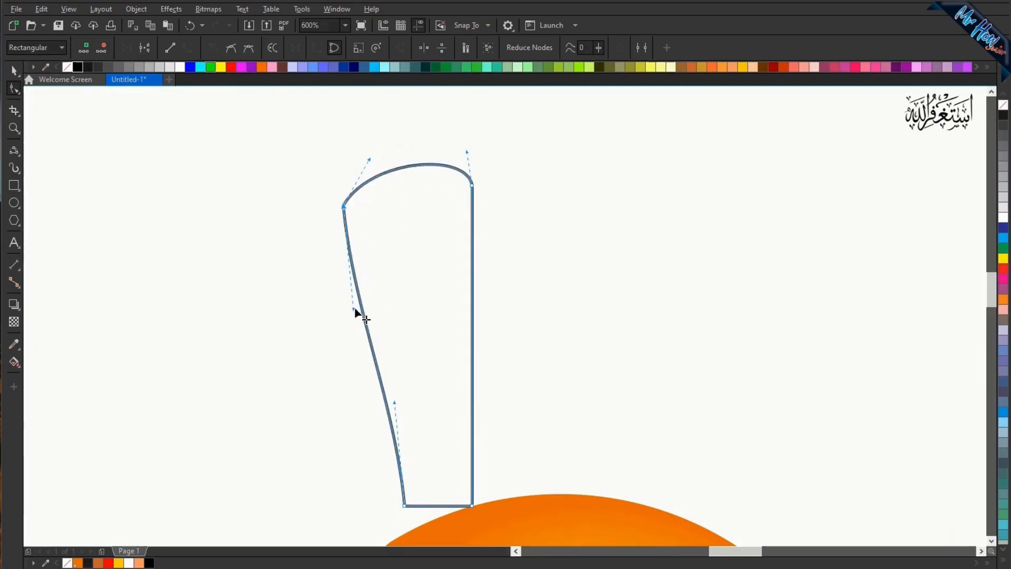
pyautogui.moveTo(371, 306); pyautogui.dragTo(388, 297)
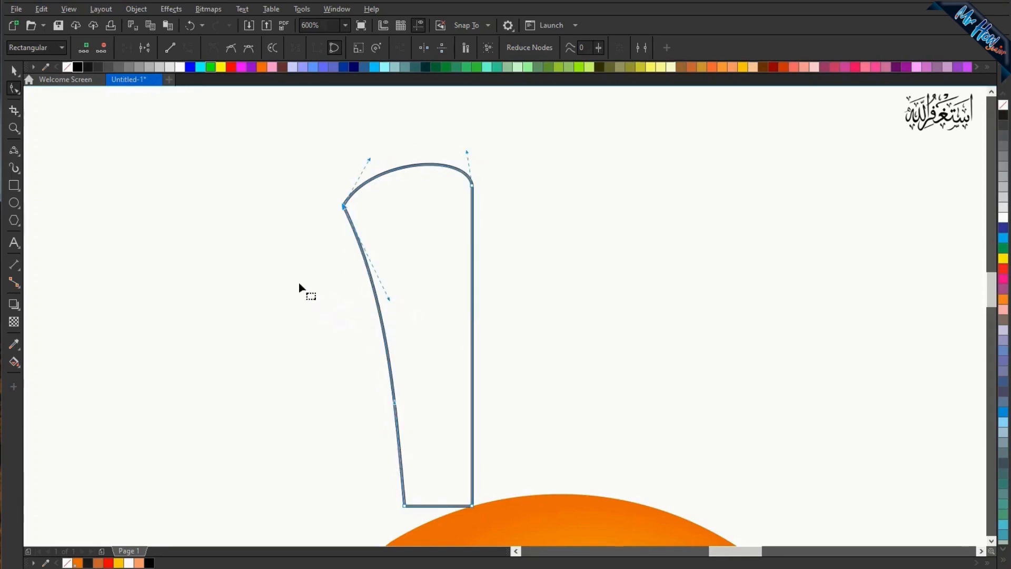
pyautogui.click(72, 212)
# - Draw an ellipse about 12.2 mm by 4.3 mm across the stem's upper end, rotate it about 16° and shift it slightly down and inward
pyautogui.click(14, 203)
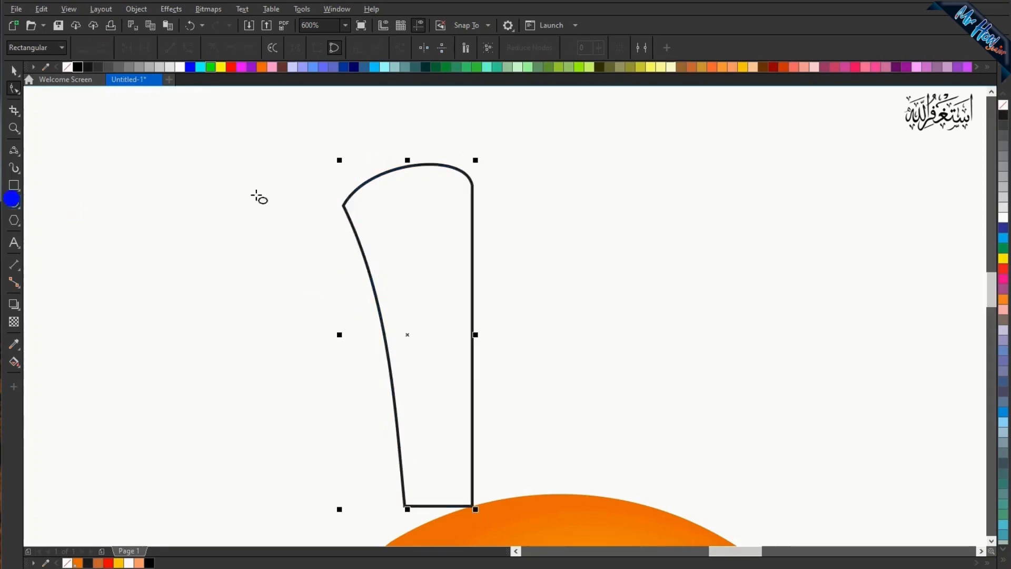
pyautogui.moveTo(276, 178); pyautogui.dragTo(444, 237)
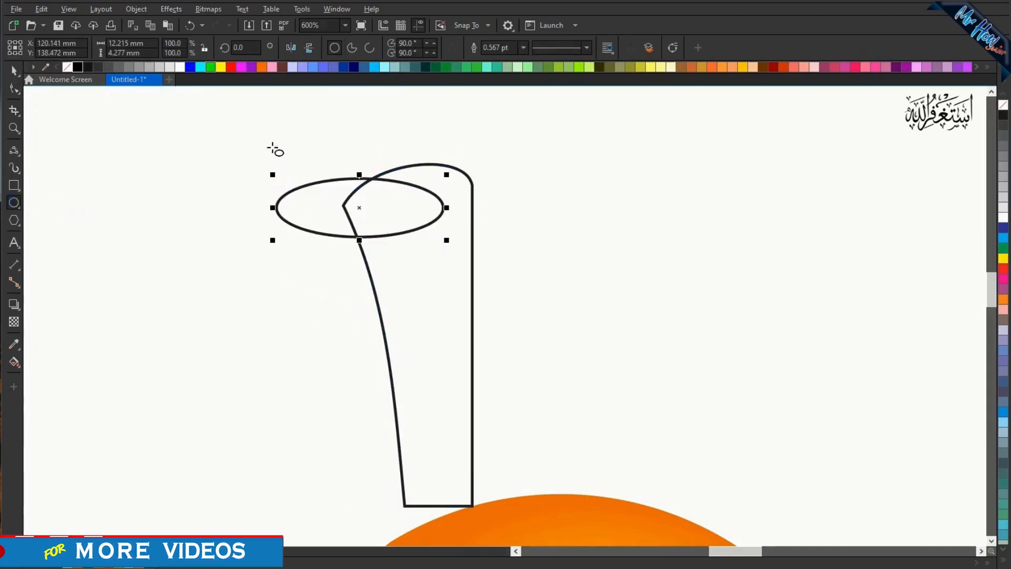
pyautogui.click(360, 208)
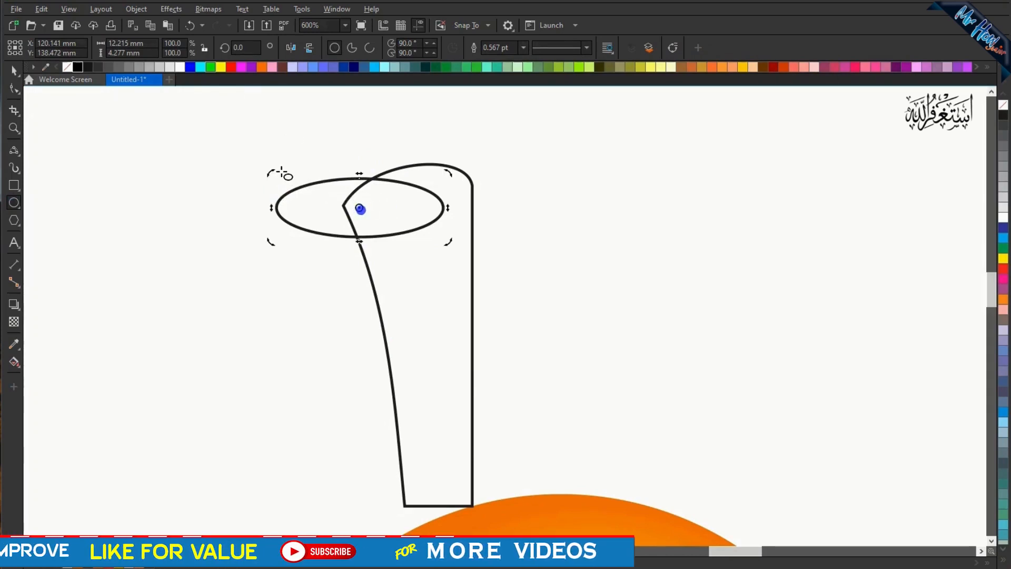
pyautogui.moveTo(269, 174); pyautogui.dragTo(281, 202)
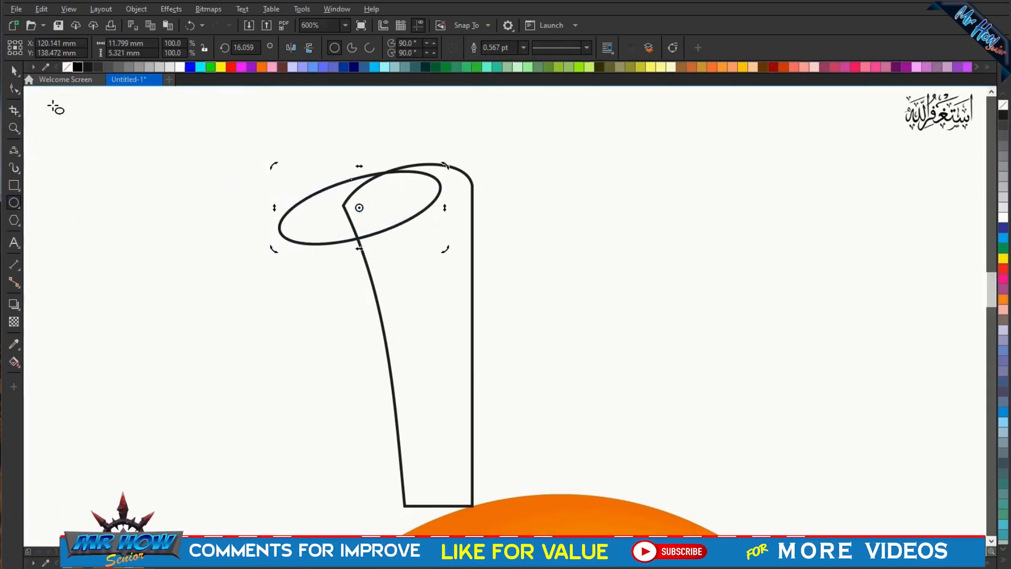
pyautogui.click(144, 131)
pyautogui.moveTo(361, 208); pyautogui.dragTo(375, 221)
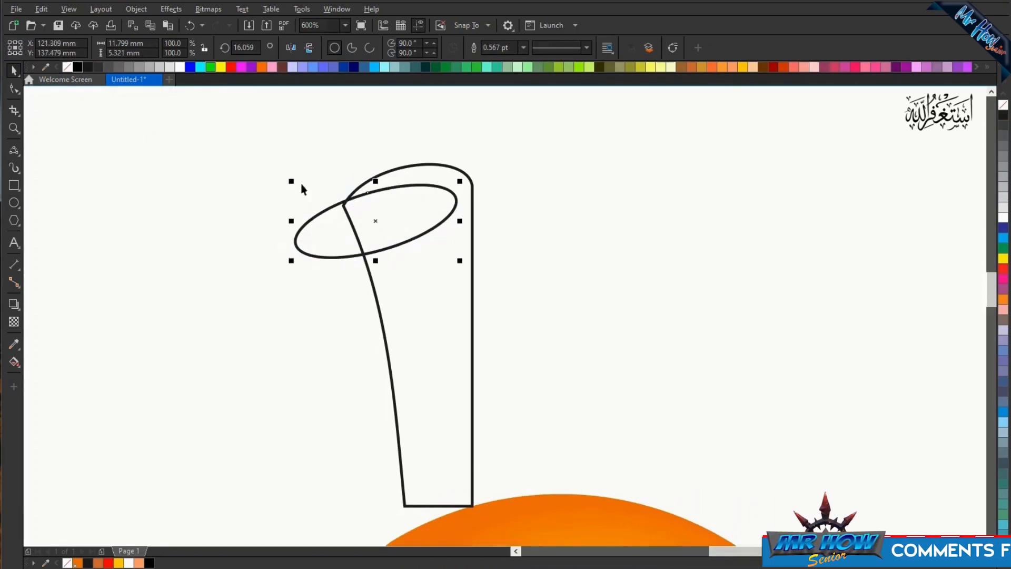
# - Trim the stem with the tilted ellipse to cut a hooked tip, and delete the ellipse
pyautogui.moveTo(244, 147); pyautogui.dragTo(576, 535)
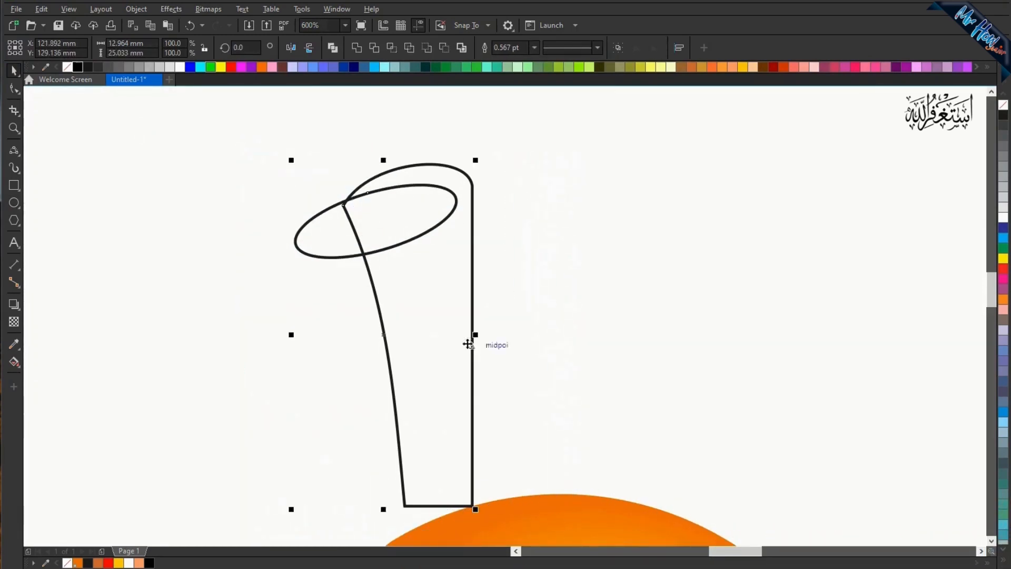
pyautogui.click(375, 47)
pyautogui.click(357, 201)
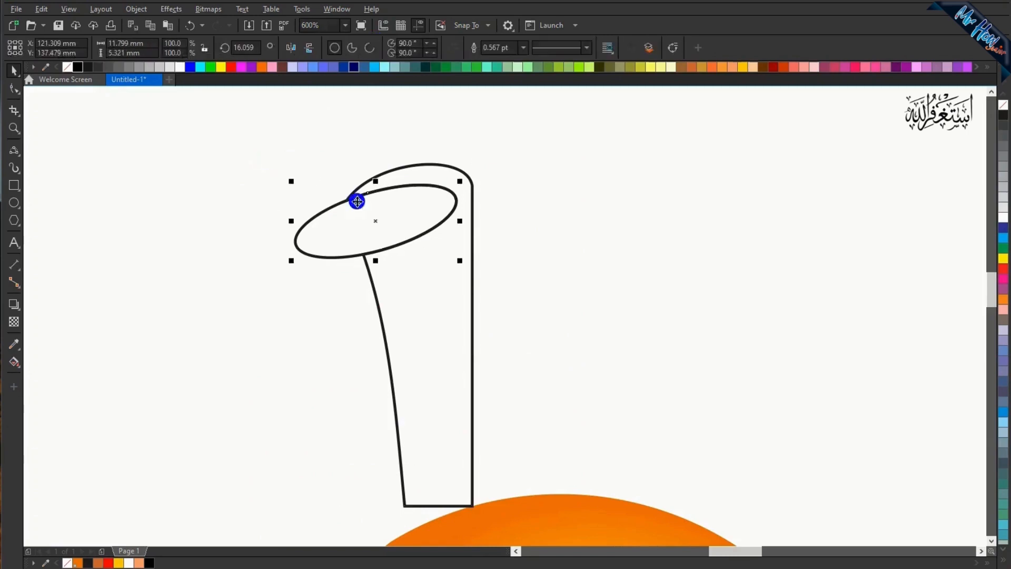
pyautogui.press('Delete')
# - Fill the hooked stem with brown and remove its outline
pyautogui.click(450, 268)
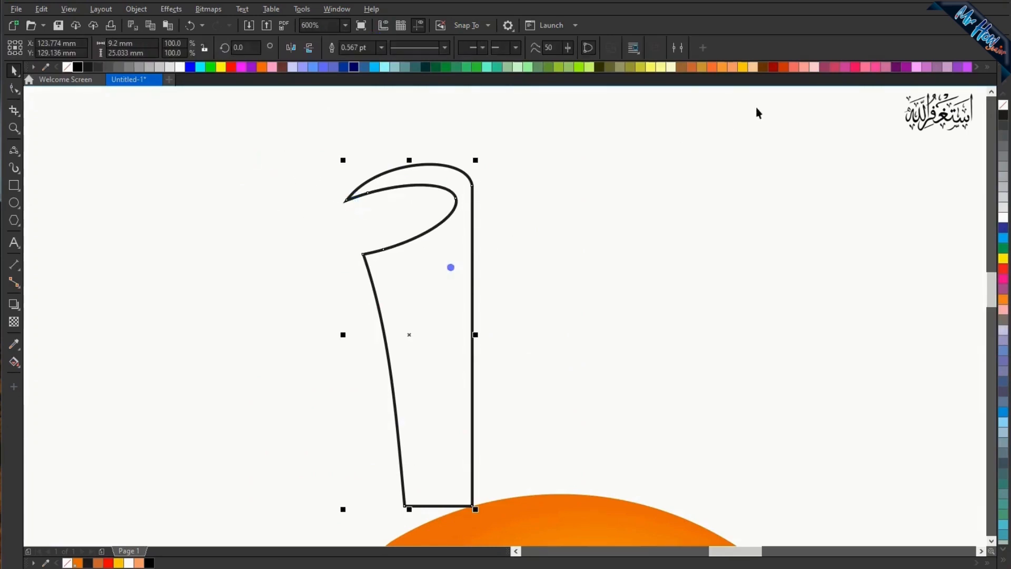
pyautogui.click(682, 67)
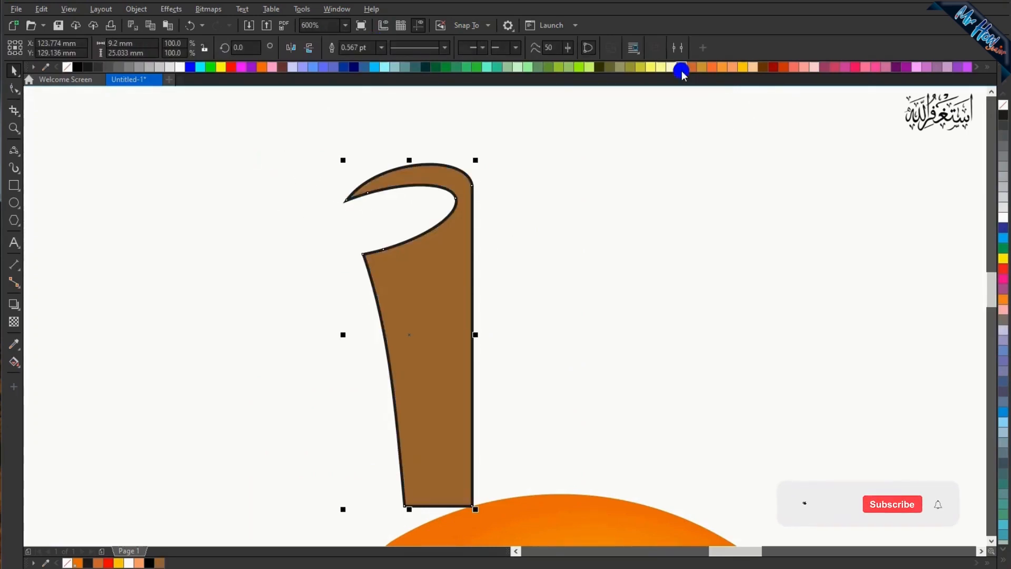
pyautogui.rightClick(1002, 107)
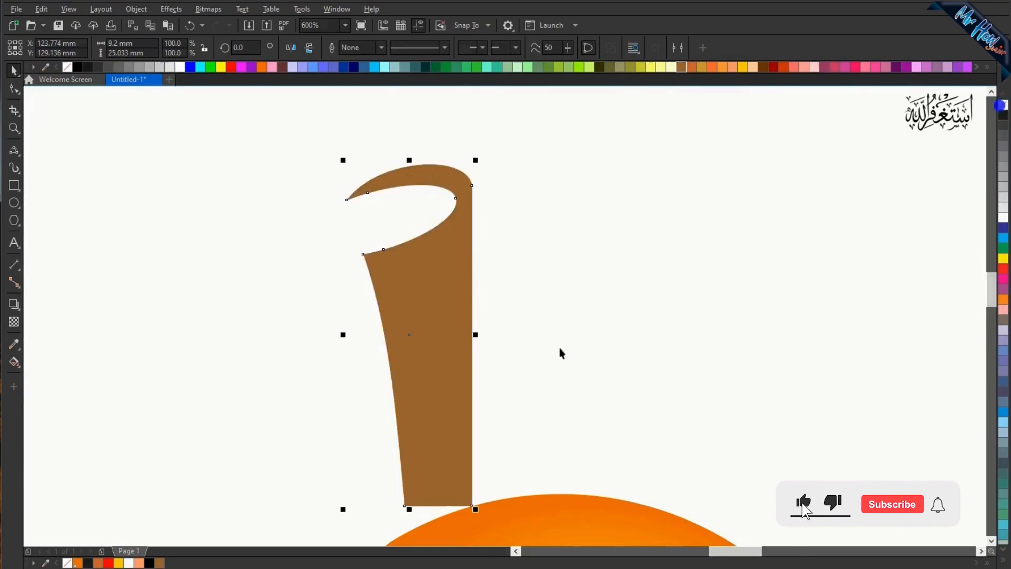
# - Narrow the brown stem from its left side to about 6.5 mm wide, keeping its height
pyautogui.scroll(-2, 516, 349)
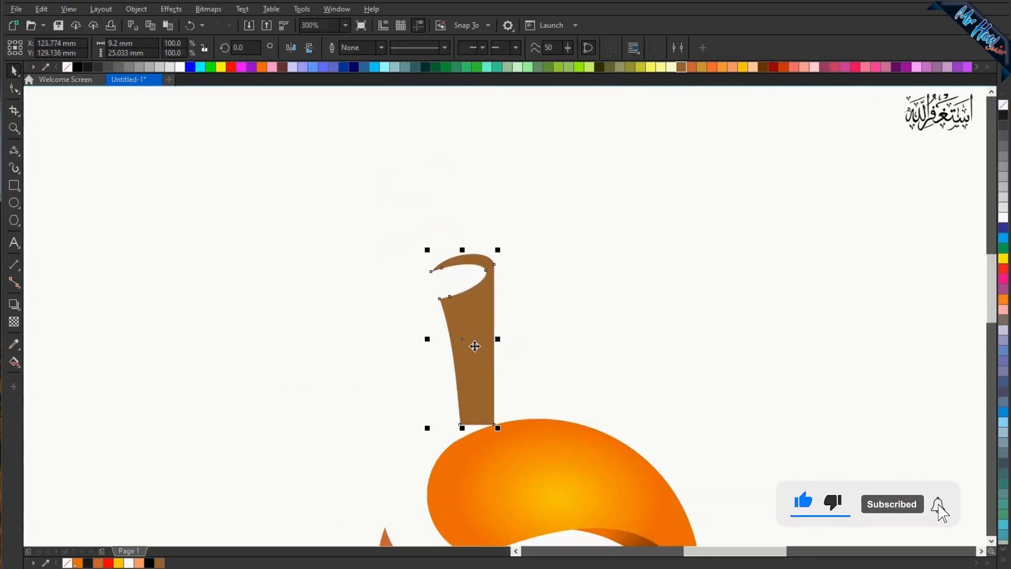
pyautogui.click(451, 337)
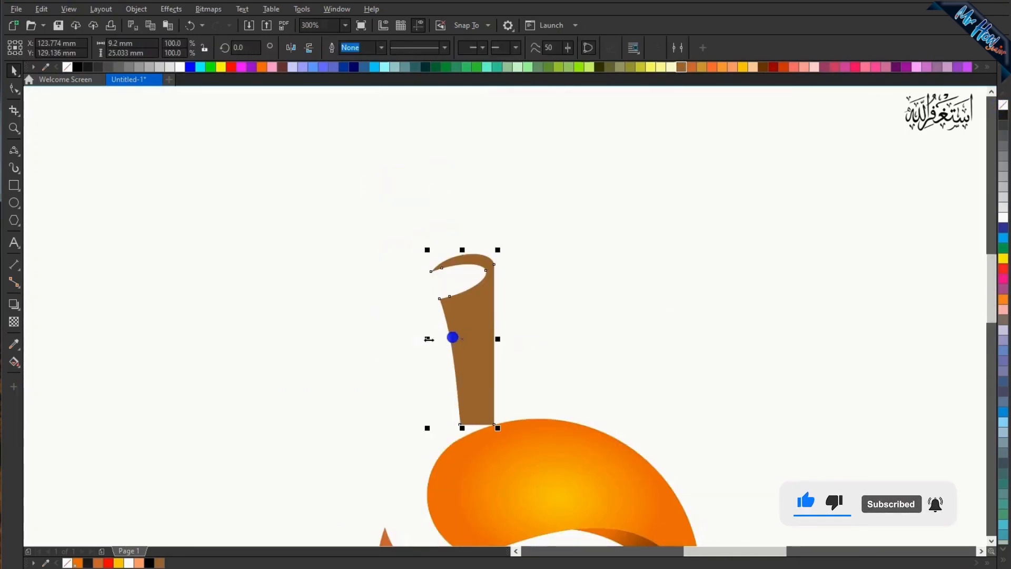
pyautogui.moveTo(425, 338); pyautogui.dragTo(446, 339)
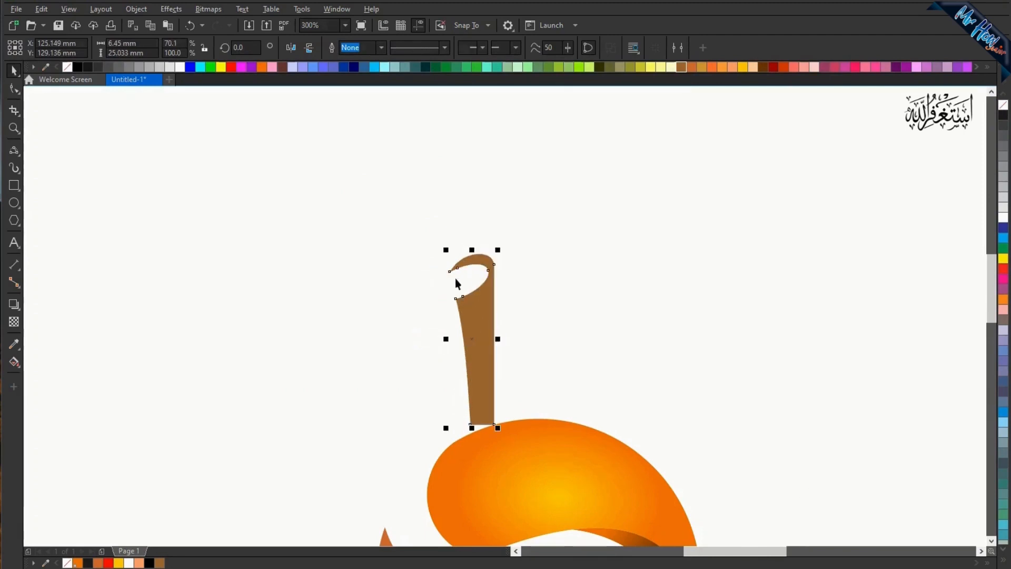
# - Move the two nodes on the right side of the stem's hook outward and slightly up to widen the bend
pyautogui.doubleClick(484, 304)
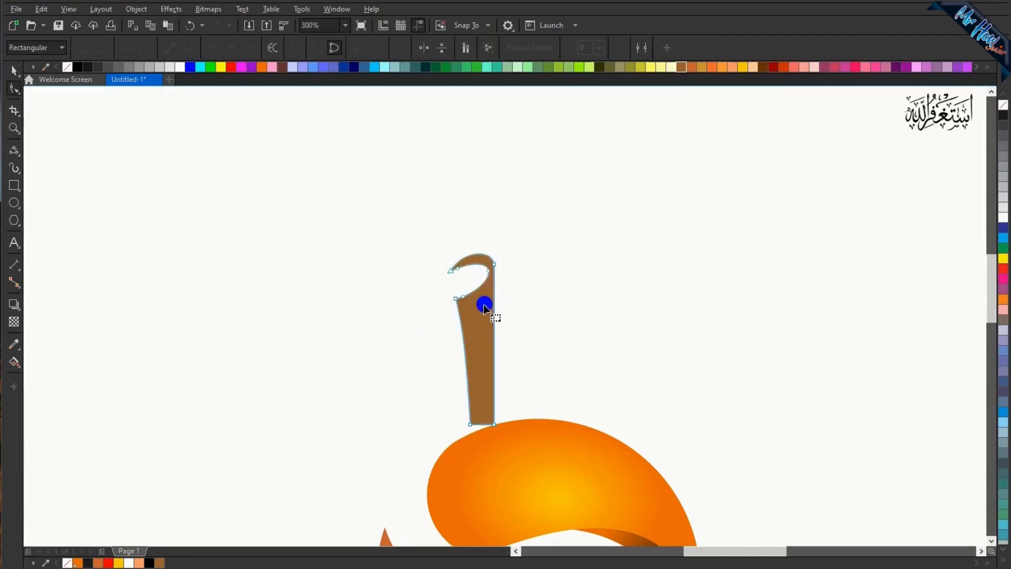
pyautogui.moveTo(477, 228); pyautogui.dragTo(504, 254)
pyautogui.scroll(2, 504, 254)
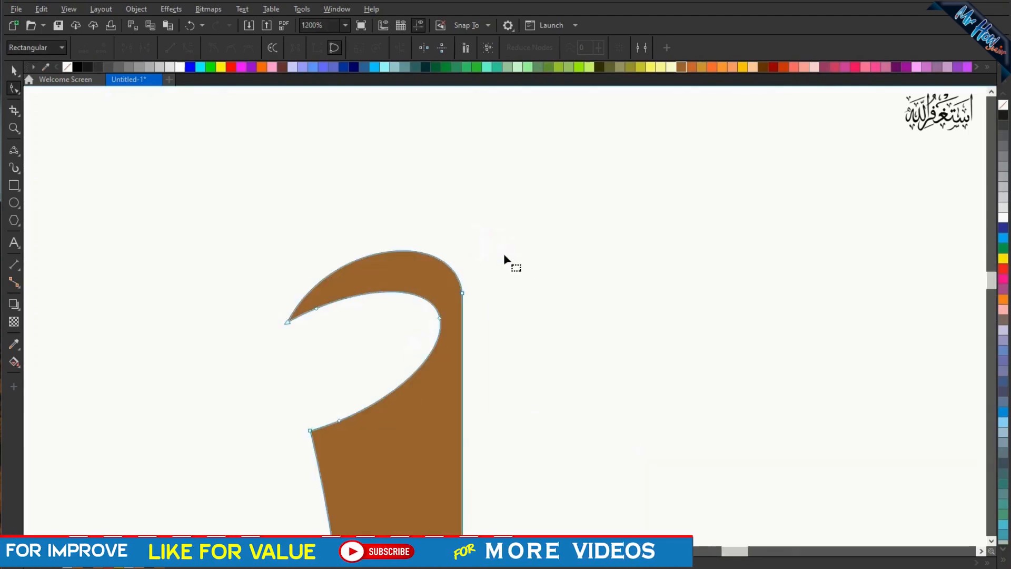
pyautogui.moveTo(440, 231); pyautogui.dragTo(524, 385)
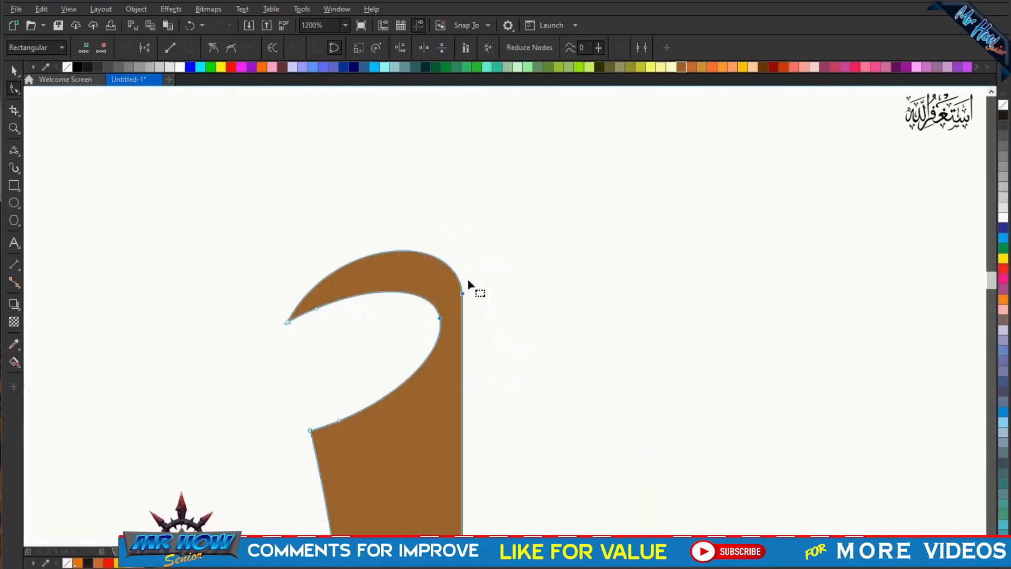
pyautogui.click(444, 233)
pyautogui.moveTo(444, 228); pyautogui.dragTo(562, 447)
pyautogui.moveTo(462, 296)
pyautogui.mouseDown()
pyautogui.moveTo(497, 274)
pyautogui.moveTo(458, 287)
pyautogui.mouseUp()
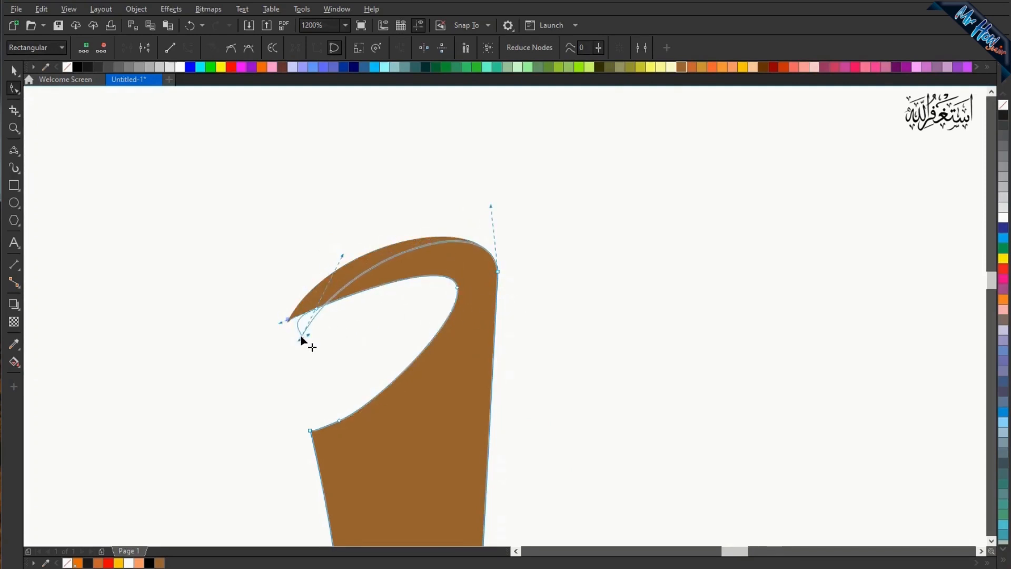
# - Adjust the curve handles at the stem's hook tip so the tip tapers to a slender point
pyautogui.moveTo(302, 338)
pyautogui.mouseDown()
pyautogui.moveTo(309, 343)
pyautogui.moveTo(292, 321)
pyautogui.mouseUp()
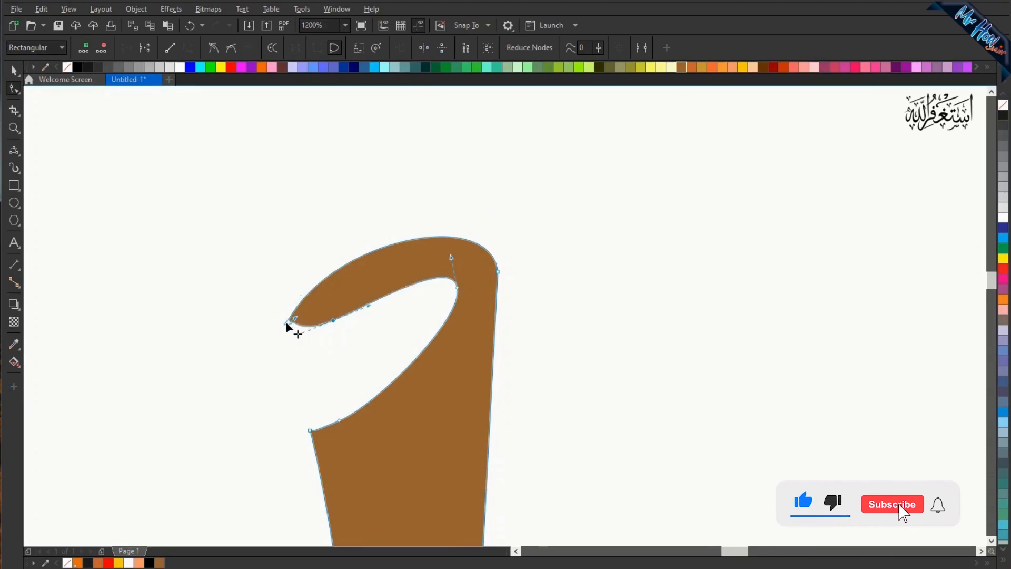
pyautogui.moveTo(286, 323); pyautogui.dragTo(295, 352)
pyautogui.scroll(-3, 329, 350)
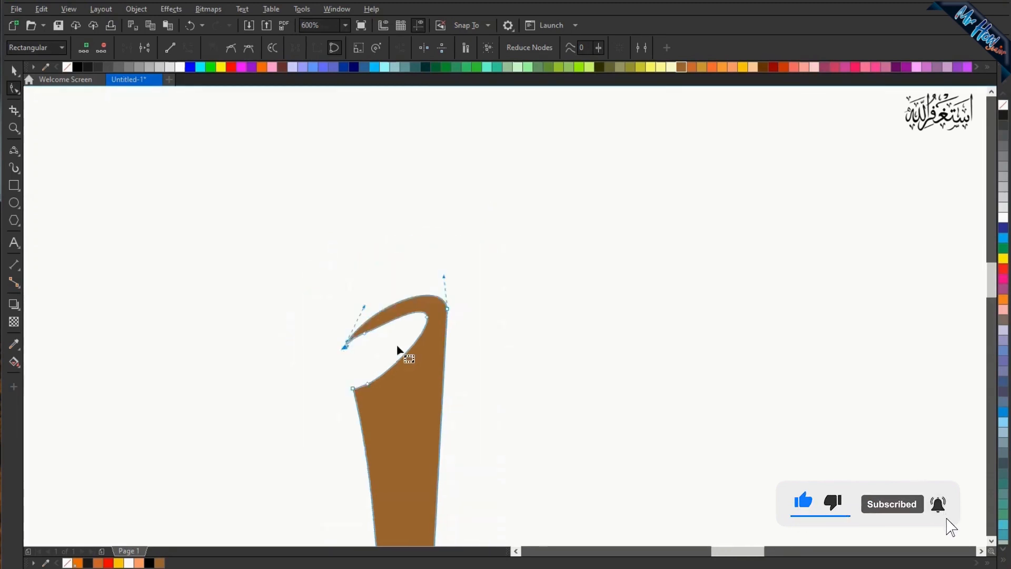
pyautogui.click(14, 69)
pyautogui.click(319, 253)
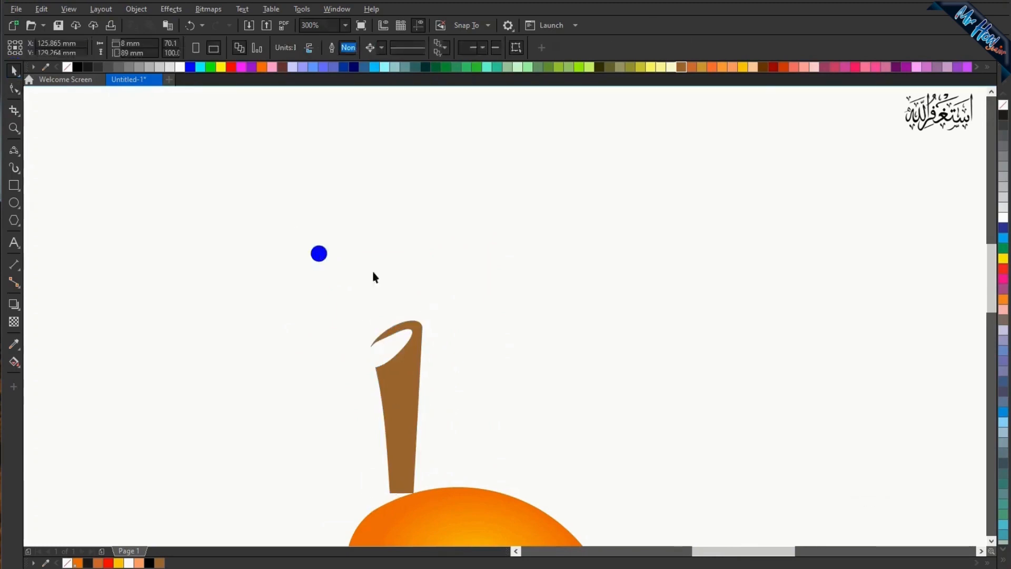
# - Move the brown stem down onto the top of the orange ball and send it back one level
pyautogui.scroll(-2, 390, 326)
pyautogui.scroll(2, 397, 372)
pyautogui.moveTo(384, 339); pyautogui.dragTo(410, 362)
pyautogui.hotkey('ctrl', 'pagedown')
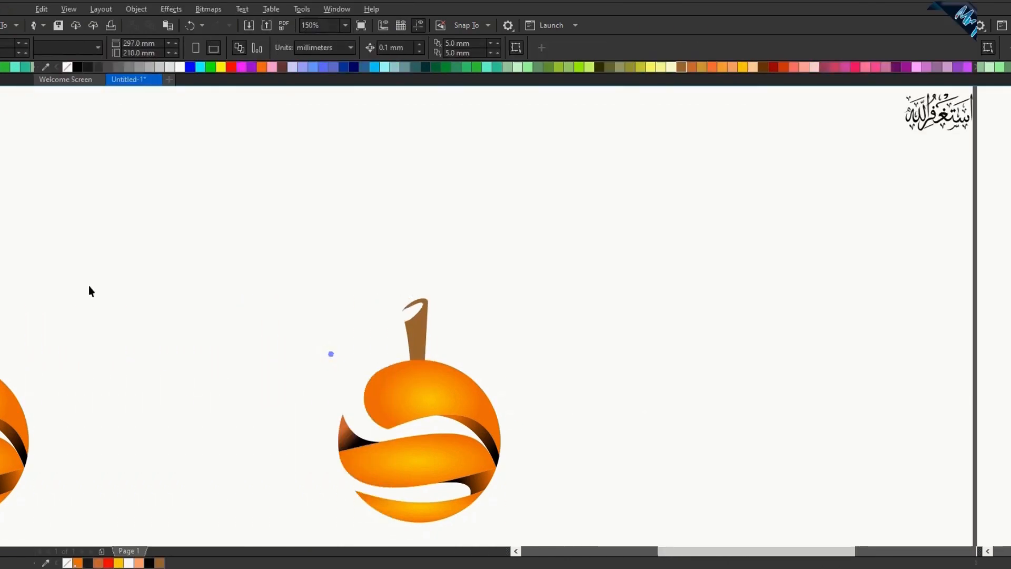
# - Draw an ellipse about 39 mm by 19.8 mm above and to the left of the stem and convert it to curves
pyautogui.click(14, 202)
pyautogui.moveTo(216, 200); pyautogui.dragTo(351, 265)
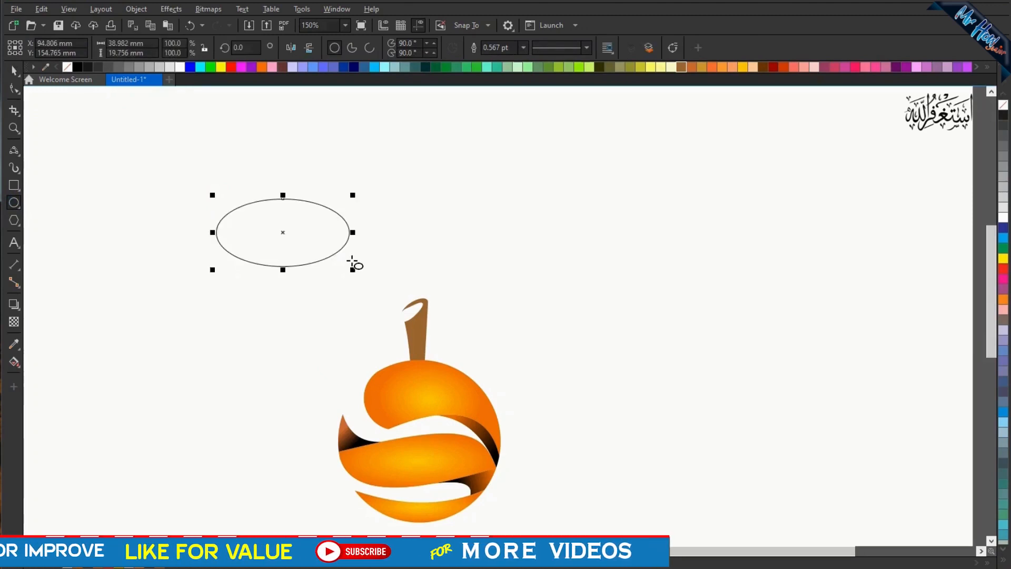
pyautogui.hotkey('ctrl', 'q')
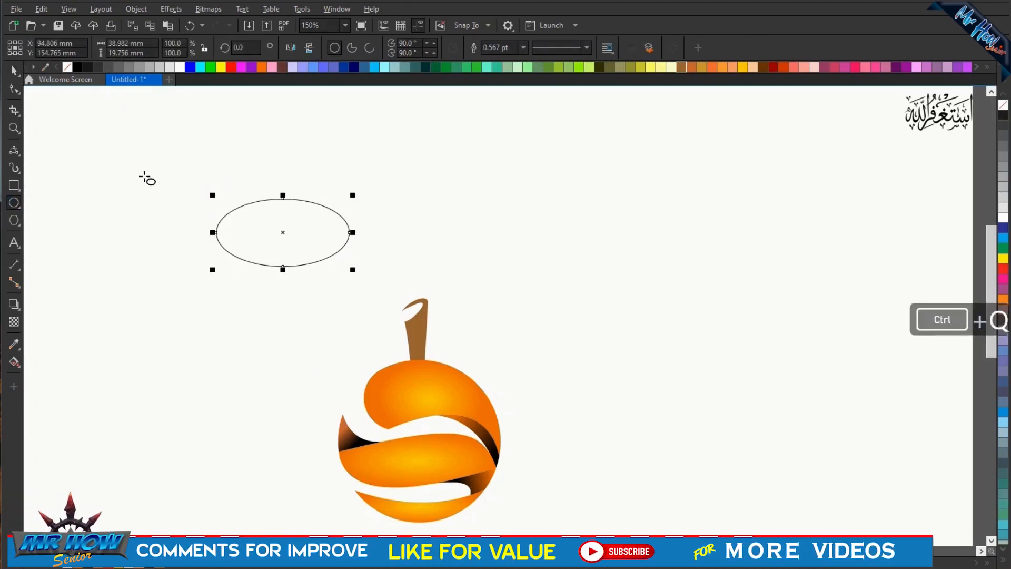
# - Convert the ellipse's left and right end nodes to cusp nodes
pyautogui.click(13, 68)
pyautogui.doubleClick(276, 226)
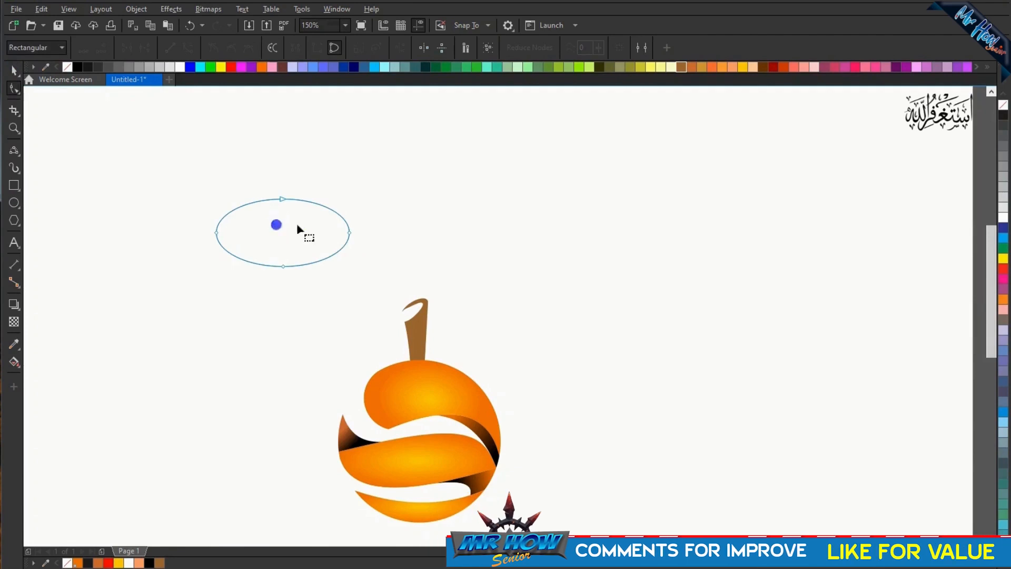
pyautogui.click(350, 232)
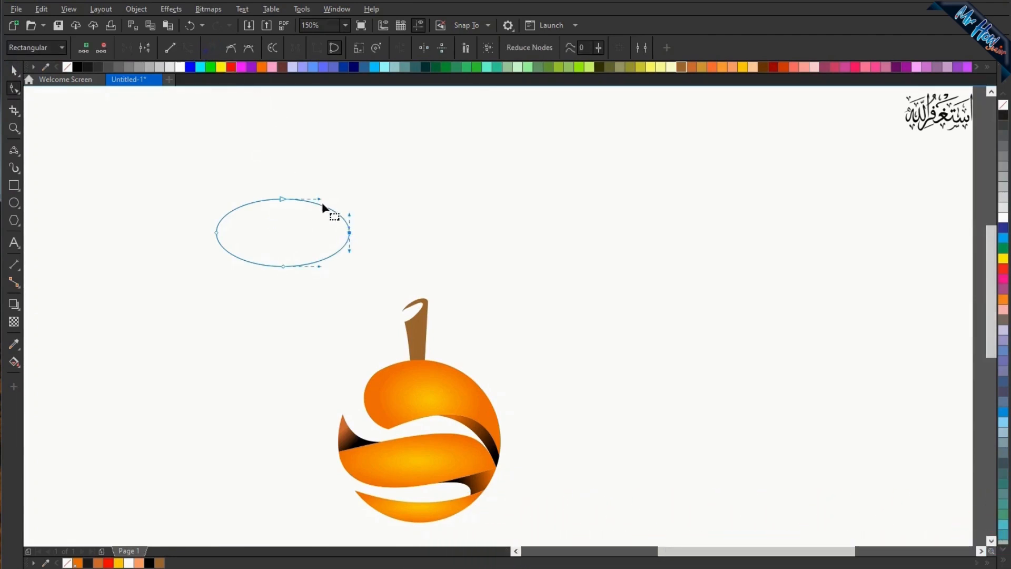
pyautogui.moveTo(198, 213); pyautogui.dragTo(262, 217)
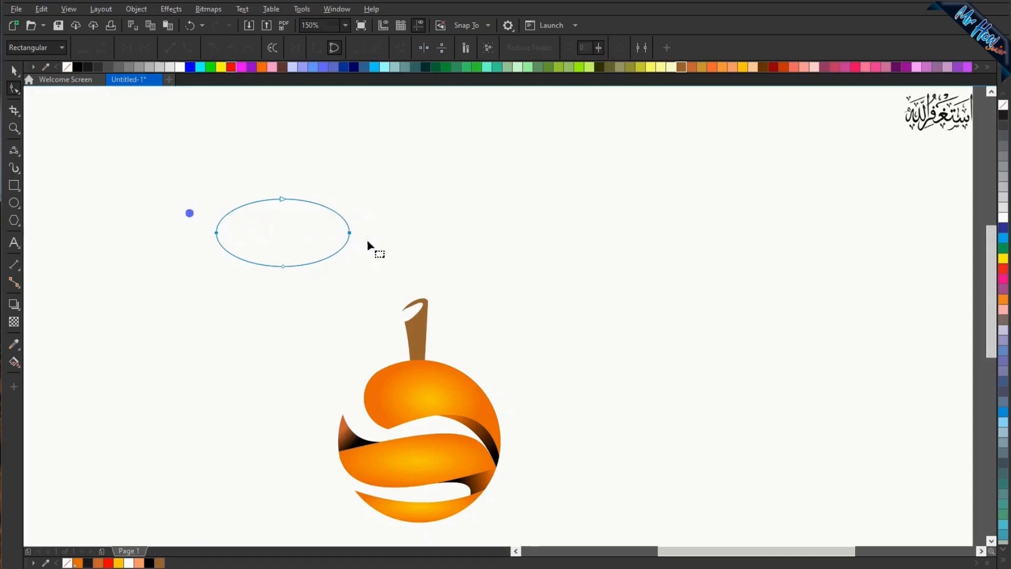
pyautogui.click(215, 51)
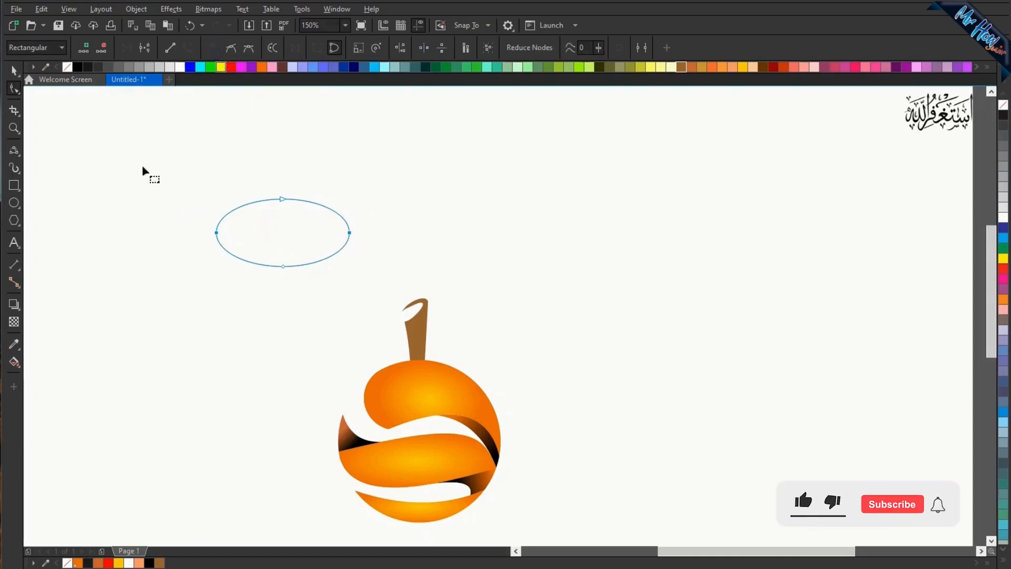
pyautogui.click(14, 71)
pyautogui.click(56, 117)
# - Pull the ellipse's right node outward into a sharp point and raise its top node to form a leaf outline
pyautogui.doubleClick(259, 219)
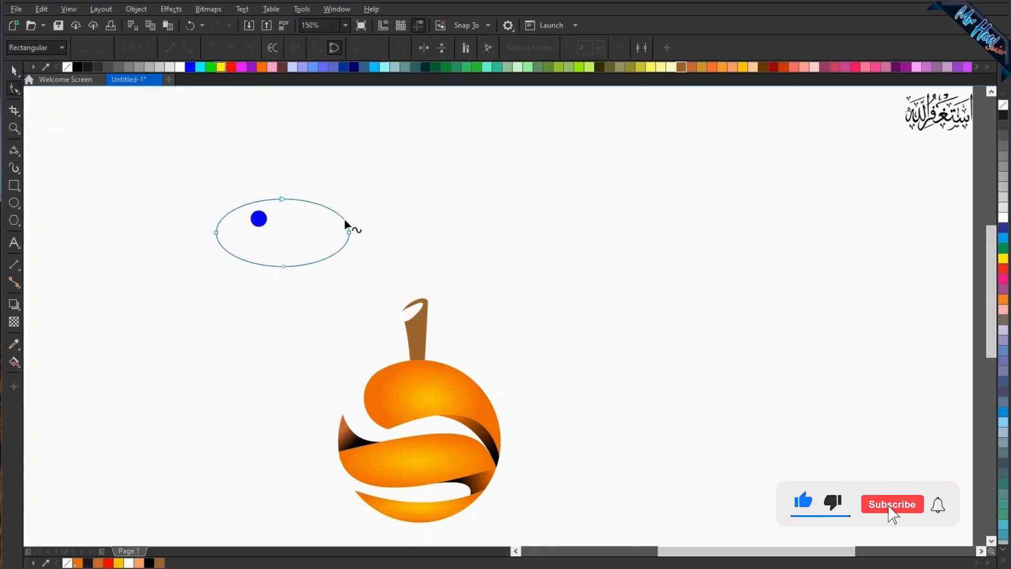
pyautogui.click(350, 233)
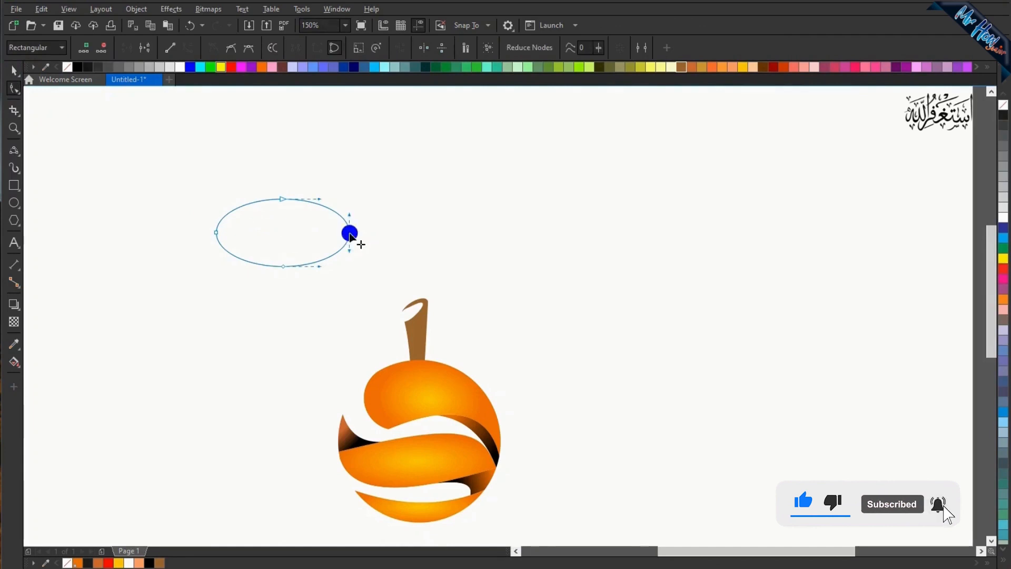
pyautogui.moveTo(383, 234)
pyautogui.mouseDown()
pyautogui.moveTo(389, 216)
pyautogui.moveTo(392, 230)
pyautogui.mouseUp()
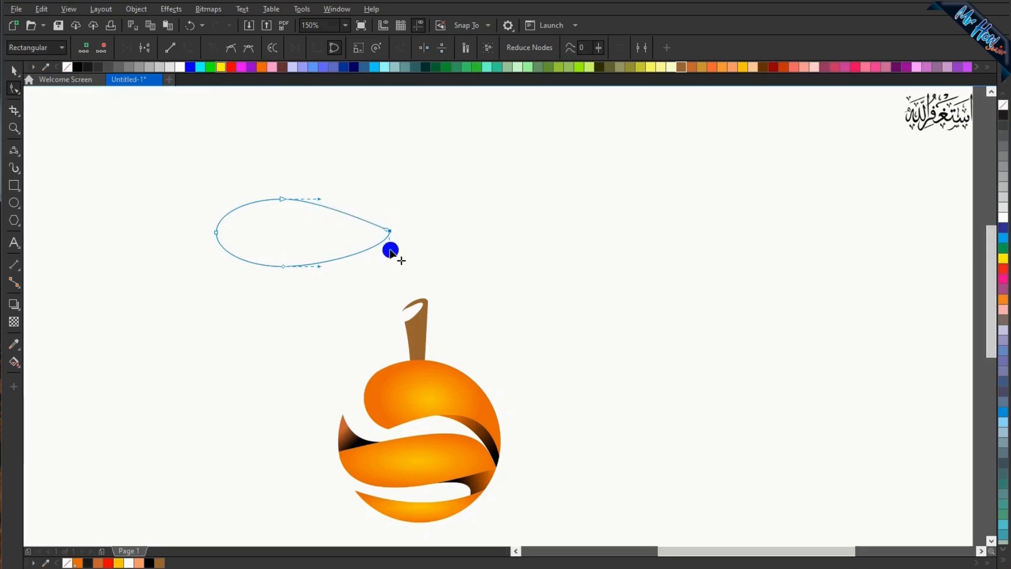
pyautogui.moveTo(390, 238); pyautogui.dragTo(390, 233)
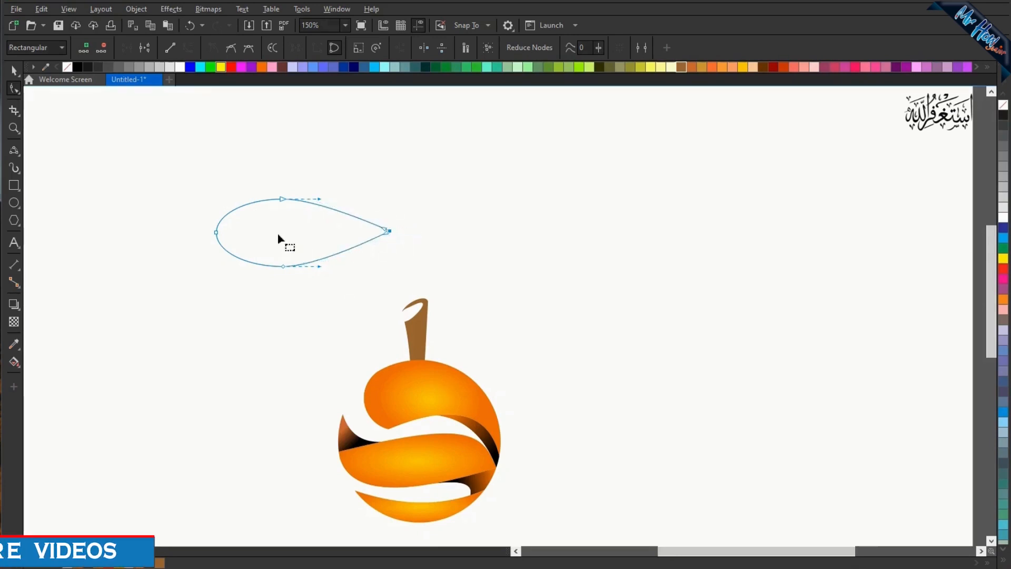
pyautogui.moveTo(282, 200); pyautogui.dragTo(273, 183)
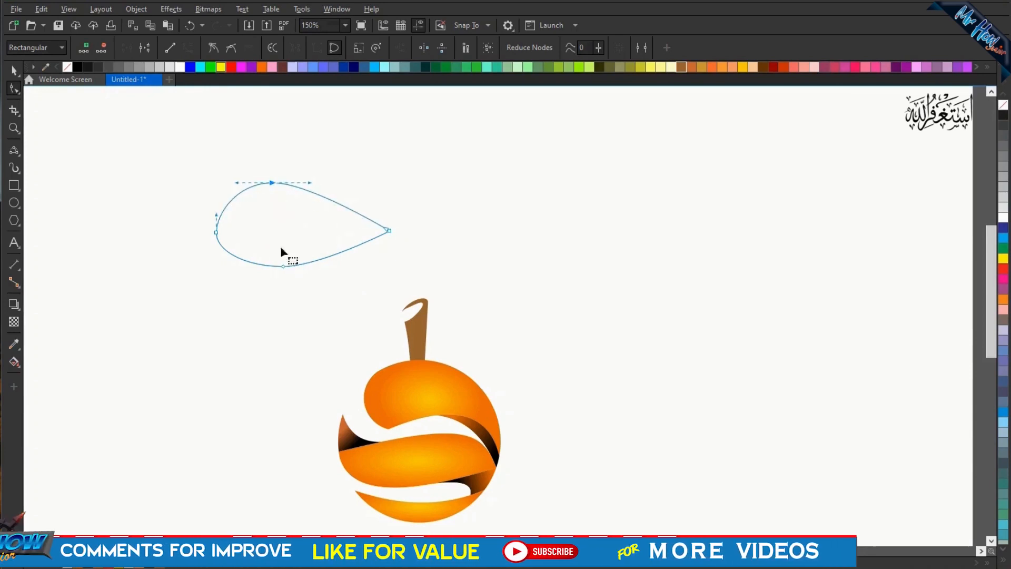
pyautogui.click(13, 70)
pyautogui.click(70, 136)
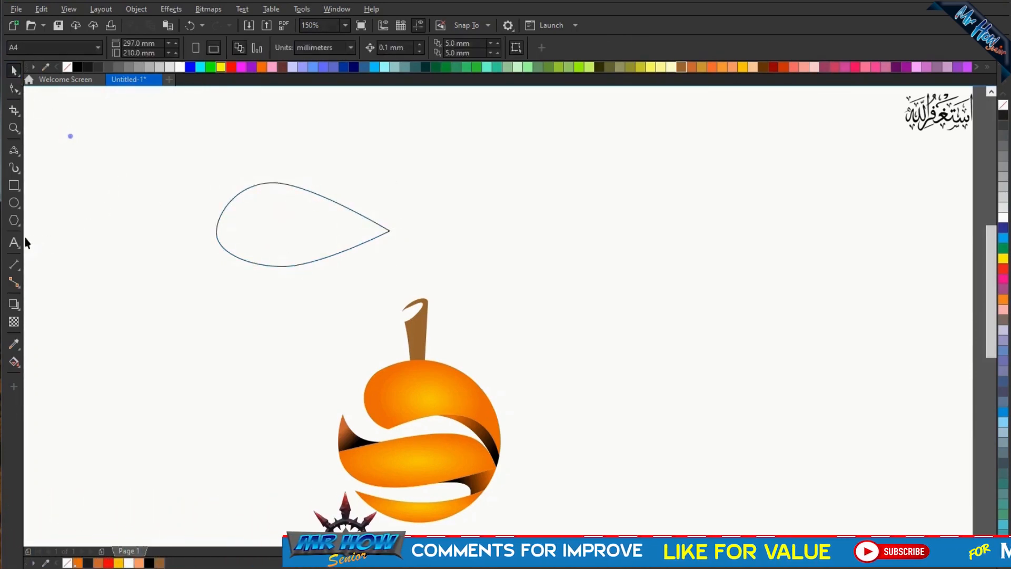
# - Draw a narrow three-sided polygon, rotate it about 272.7° to lie about 44.3 mm by 3.8 mm, and place it across the leaf's left part
pyautogui.click(15, 221)
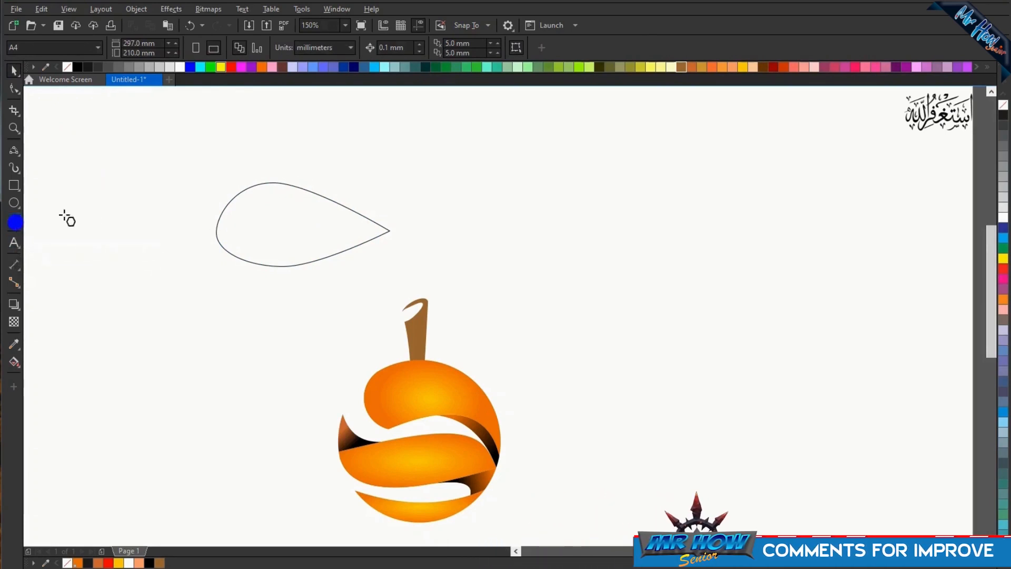
pyautogui.moveTo(92, 215); pyautogui.dragTo(105, 419)
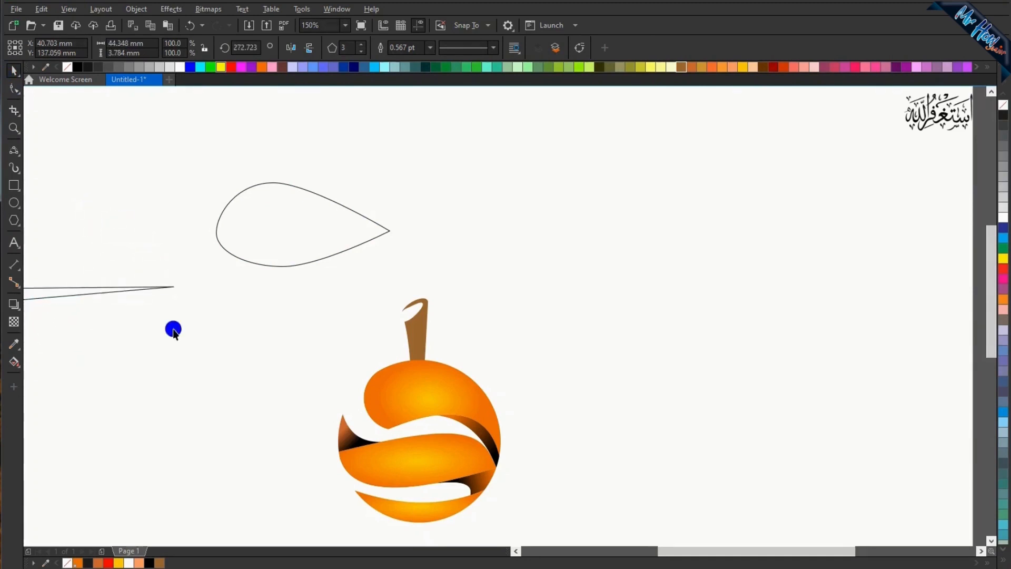
pyautogui.moveTo(75, 289); pyautogui.dragTo(241, 225)
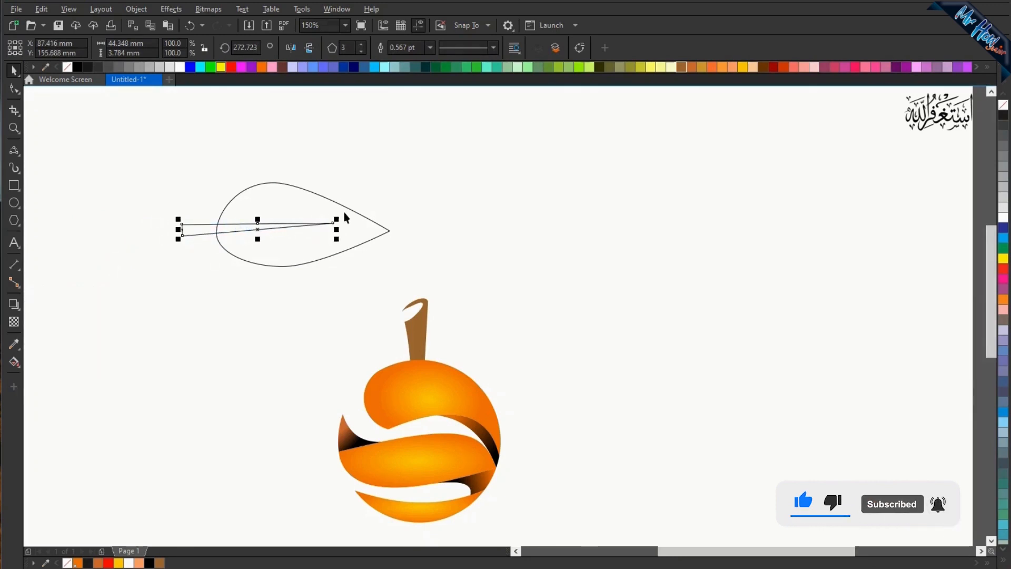
# - Convert the narrow triangle to curves, move its tip toward the leaf's point and raise its upper middle node
pyautogui.hotkey('ctrl', 'q')
pyautogui.press('F10')
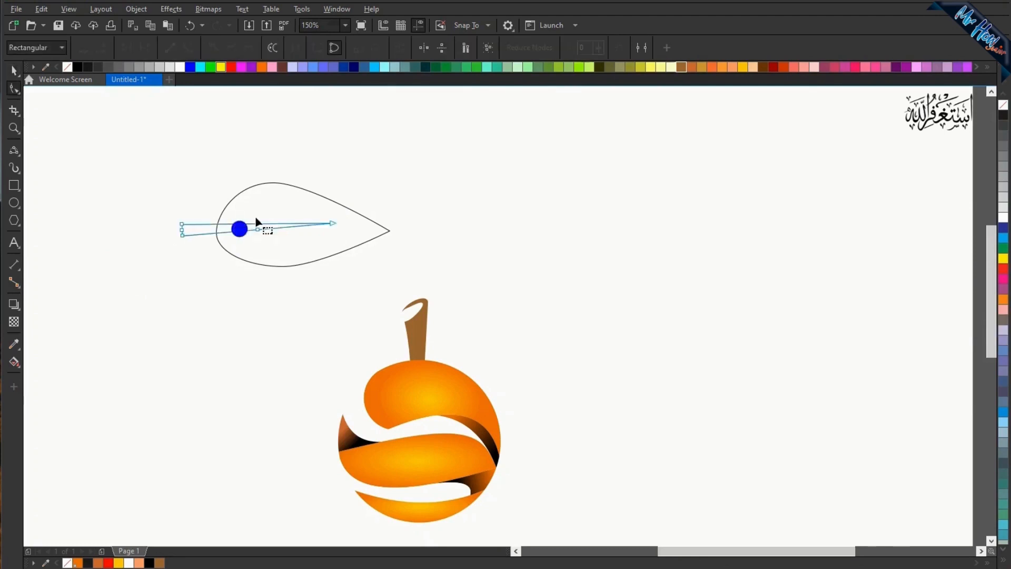
pyautogui.scroll(1, 255, 216)
pyautogui.scroll(1, 256, 221)
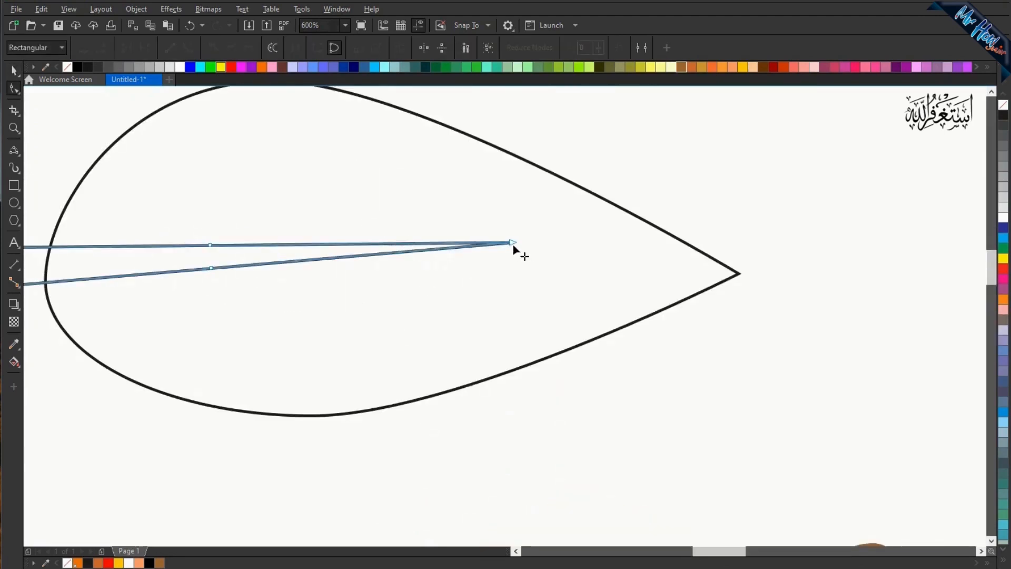
pyautogui.moveTo(512, 243); pyautogui.dragTo(551, 262)
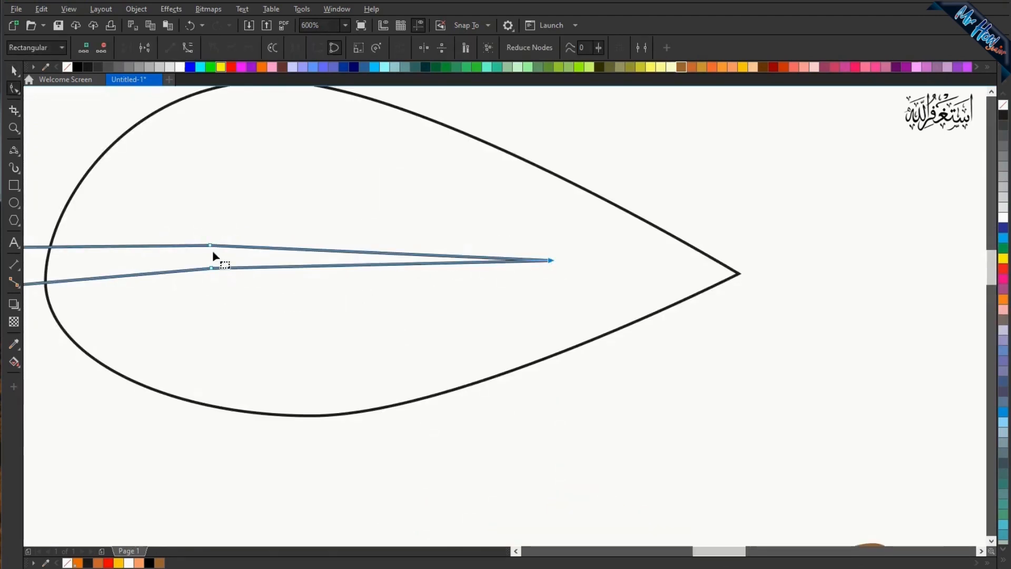
pyautogui.moveTo(210, 245); pyautogui.dragTo(233, 229)
# - Convert the triangle's edges to curves and bend its upper and lower edges upward into a flowing leaf vein
pyautogui.moveTo(170, 197); pyautogui.dragTo(572, 339)
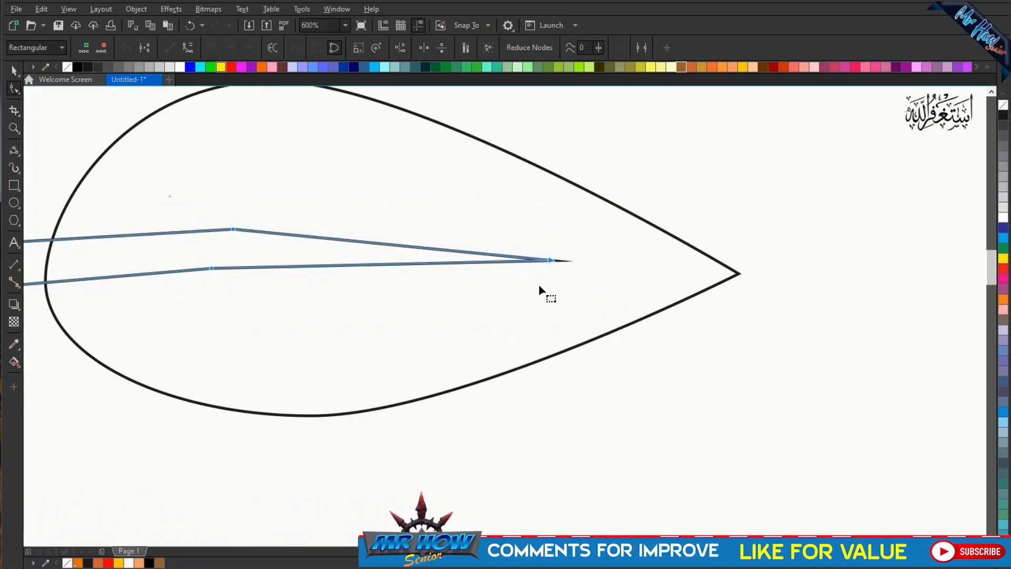
pyautogui.click(245, 148)
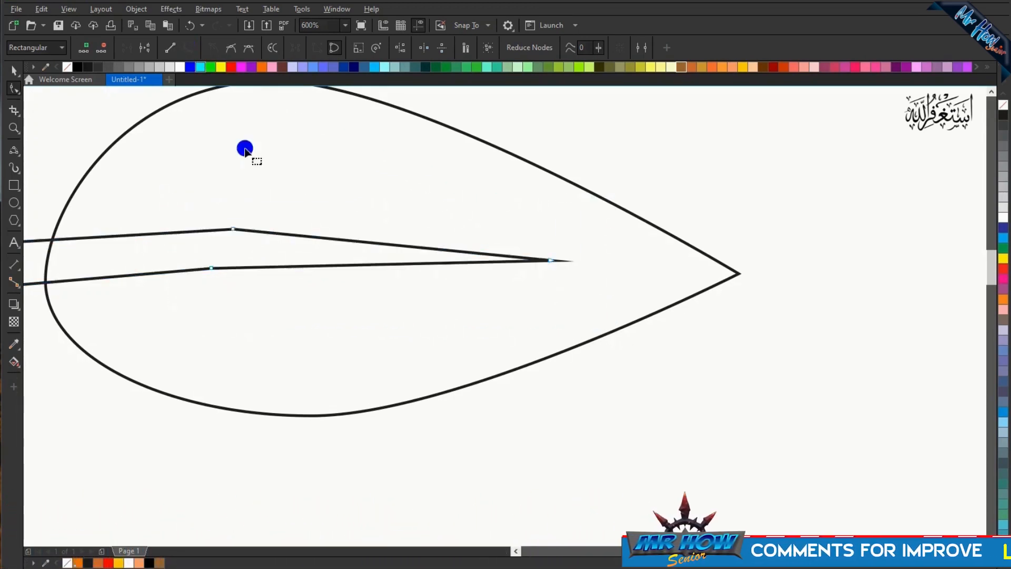
pyautogui.doubleClick(233, 230)
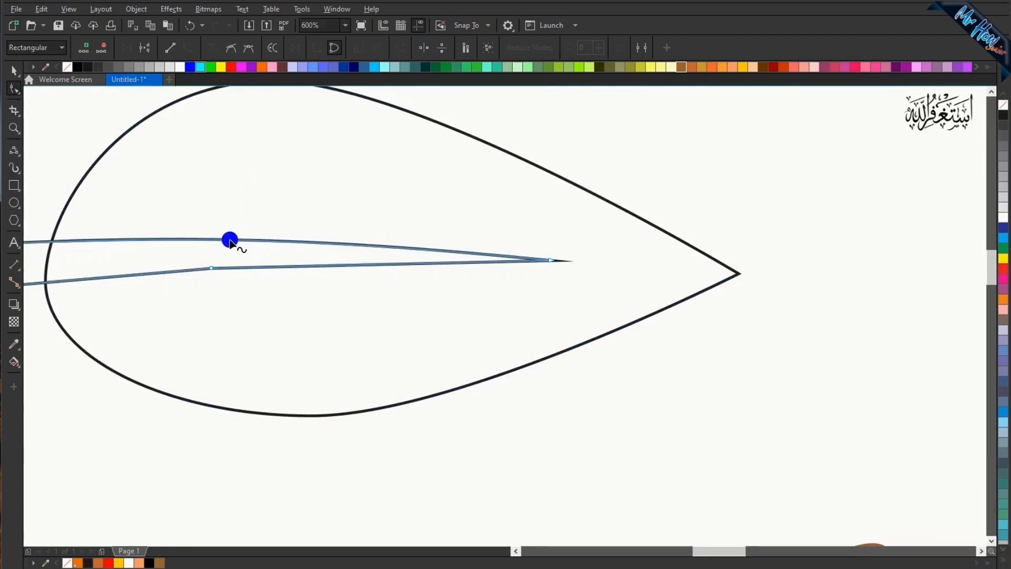
pyautogui.moveTo(232, 236); pyautogui.dragTo(247, 224)
pyautogui.moveTo(213, 270); pyautogui.dragTo(216, 243)
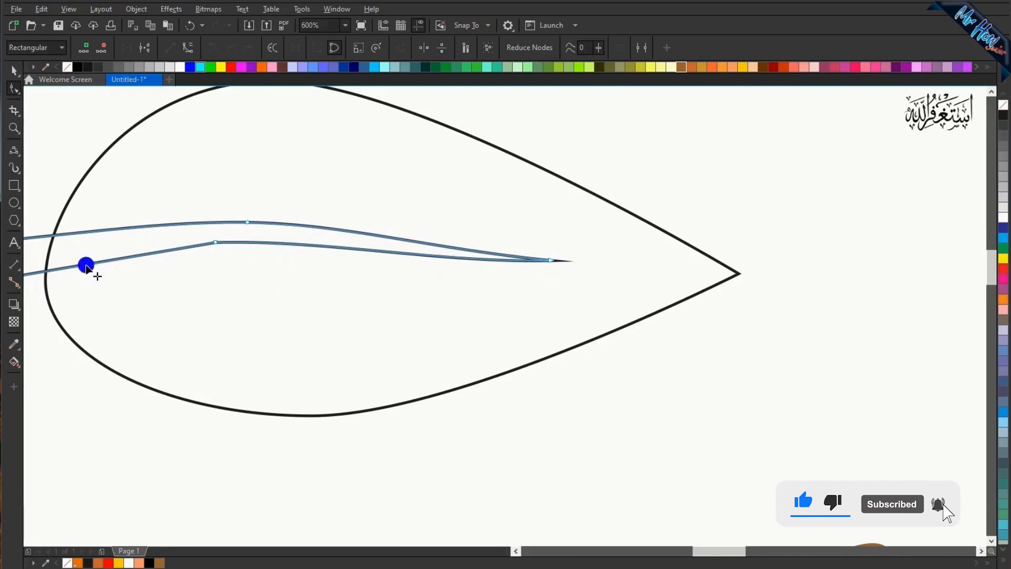
pyautogui.scroll(-2, 307, 276)
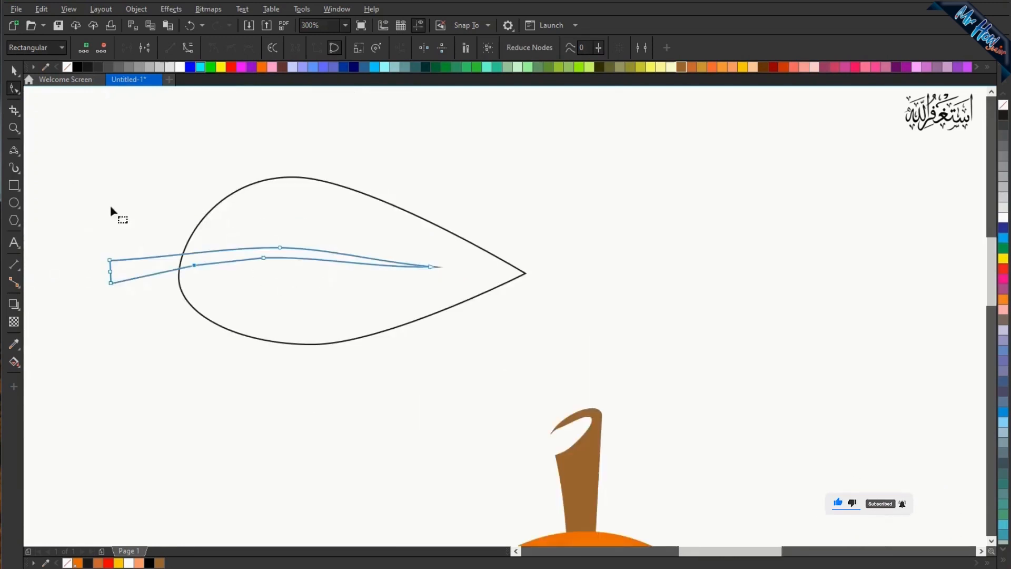
pyautogui.click(14, 71)
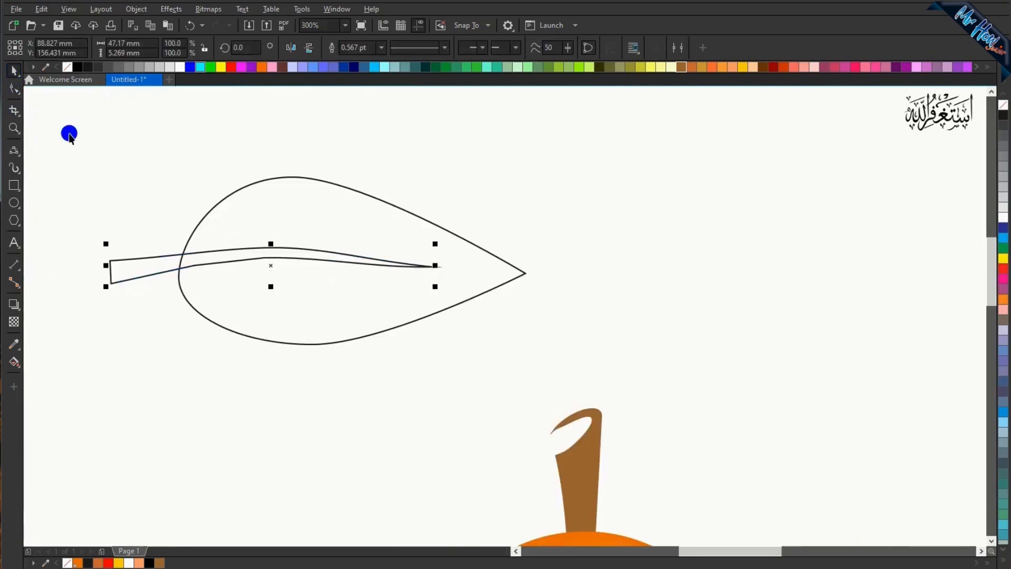
# - Trim the leaf with the curved vein shape, delete the vein shape and select the remaining leaf
pyautogui.moveTo(69, 133); pyautogui.dragTo(664, 397)
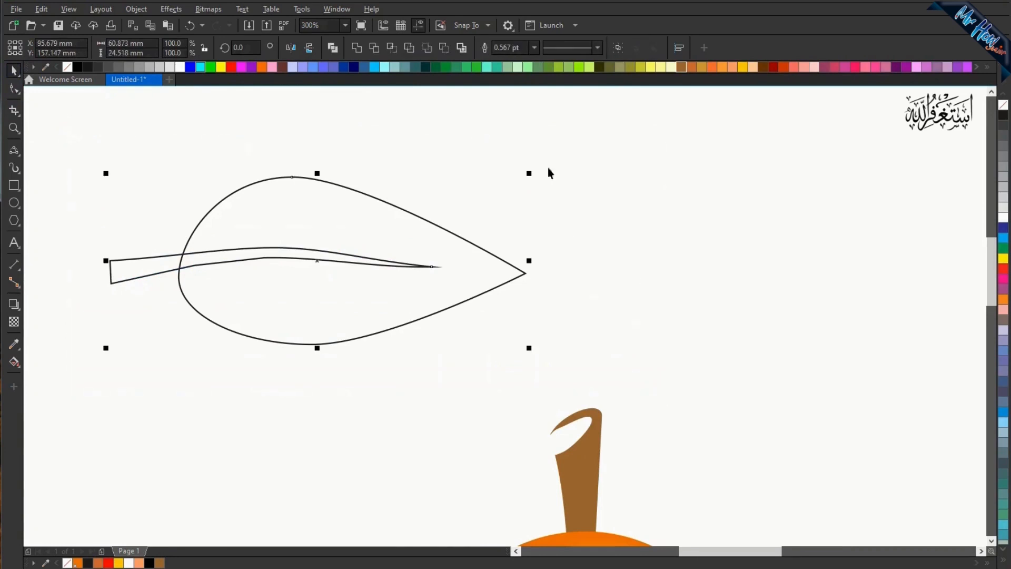
pyautogui.click(374, 47)
pyautogui.click(404, 125)
pyautogui.click(172, 266)
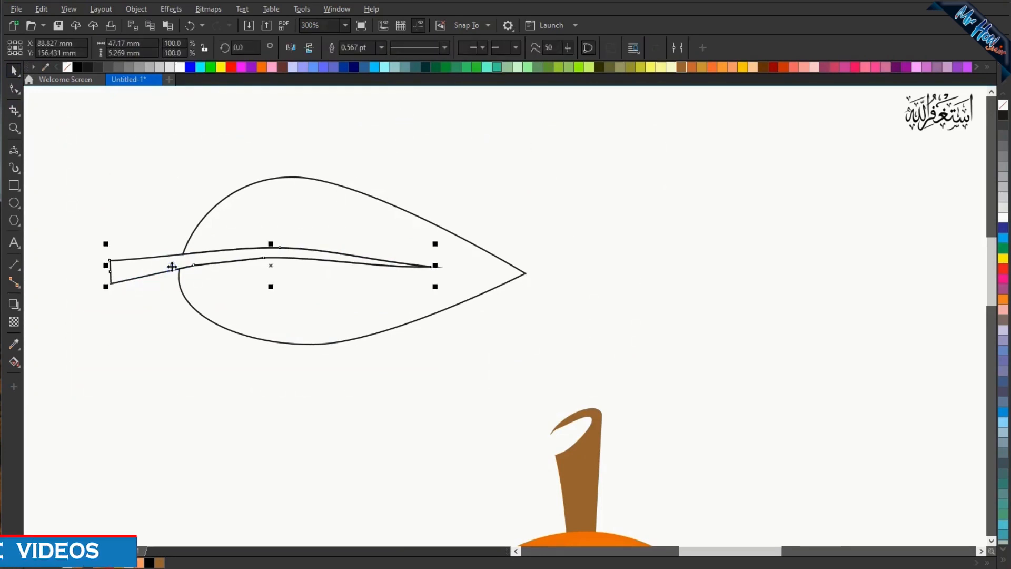
pyautogui.press('Delete')
pyautogui.click(258, 304)
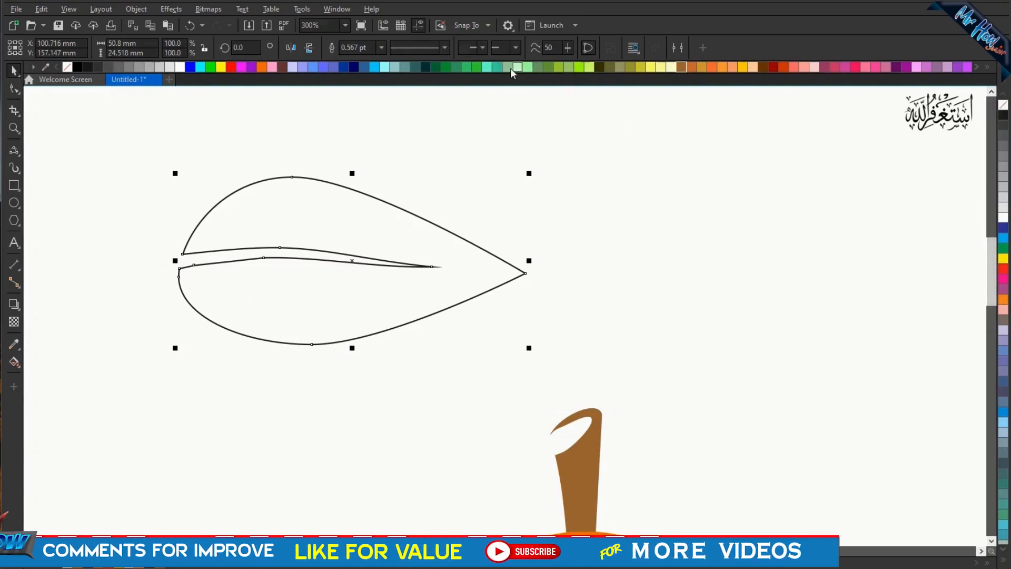
# - Fill the leaf with a linear gradient from green near its rounded end to dark teal at its tip, without an outline
pyautogui.click(479, 68)
pyautogui.rightClick(1002, 104)
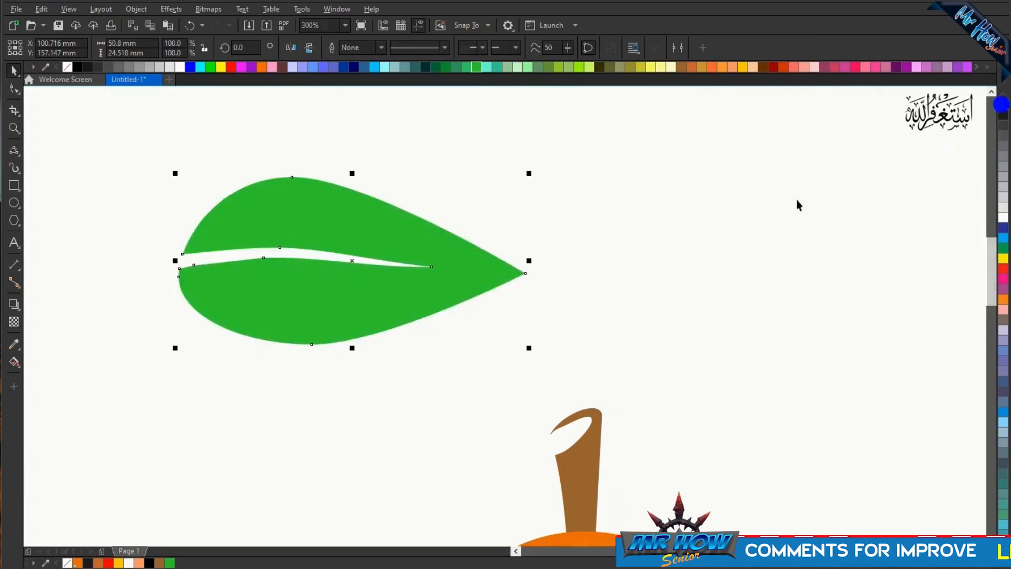
pyautogui.click(14, 361)
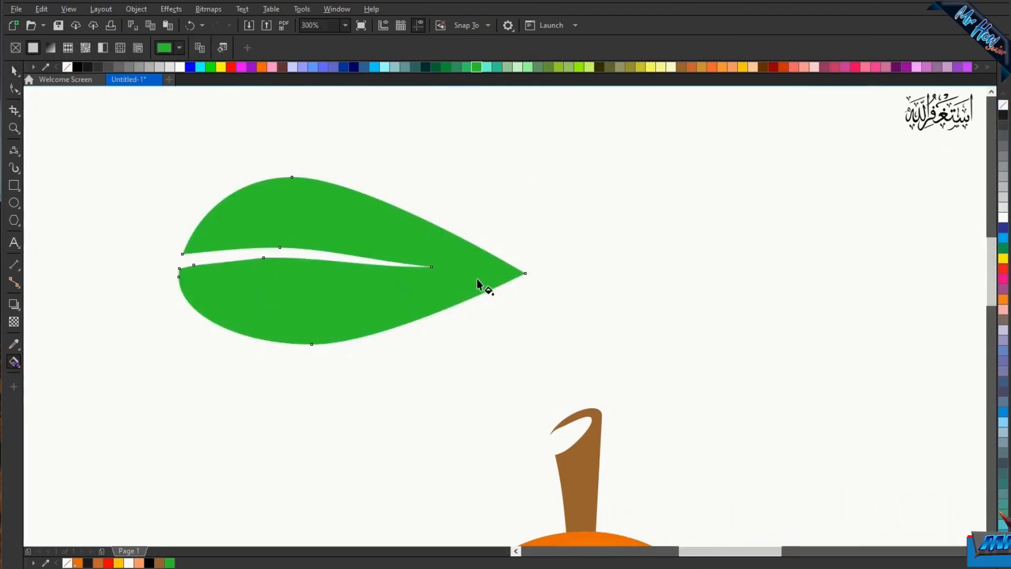
pyautogui.moveTo(470, 292); pyautogui.dragTo(474, 290)
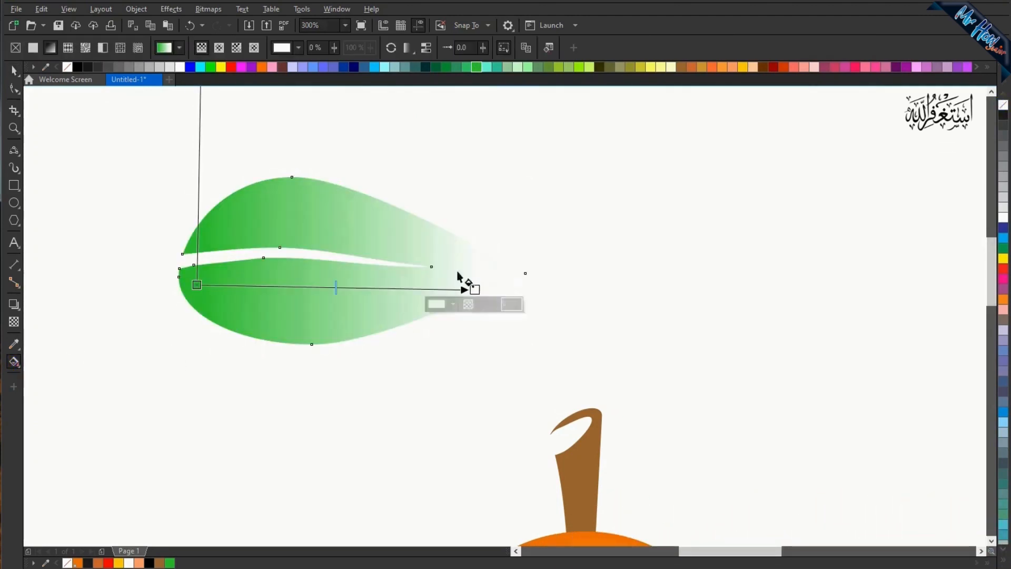
pyautogui.click(423, 67)
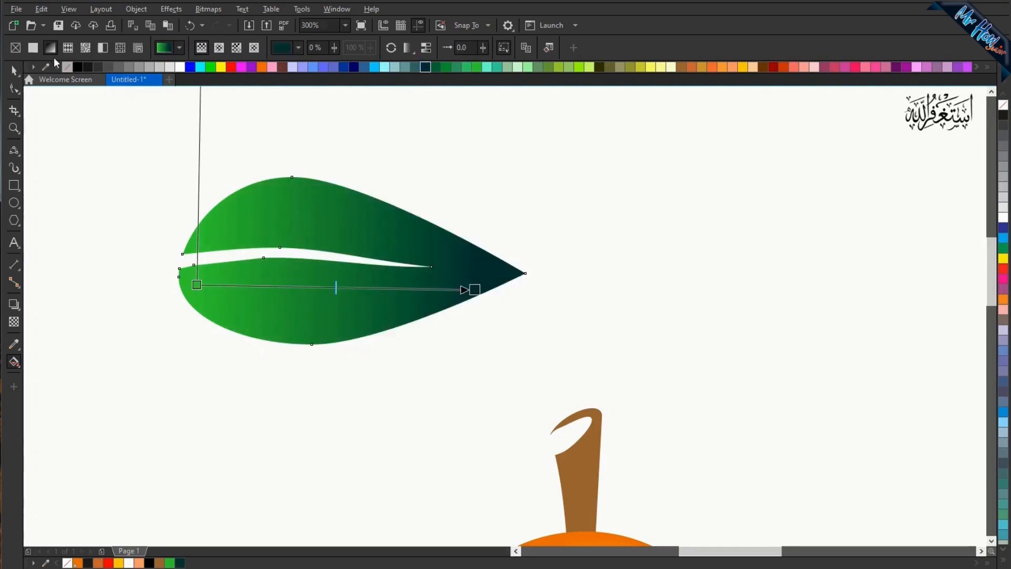
# - Scale the leaf down to about 29.4 mm by 14.2 mm and place it just to the right of the stem
pyautogui.click(14, 70)
pyautogui.scroll(-5, 316, 229)
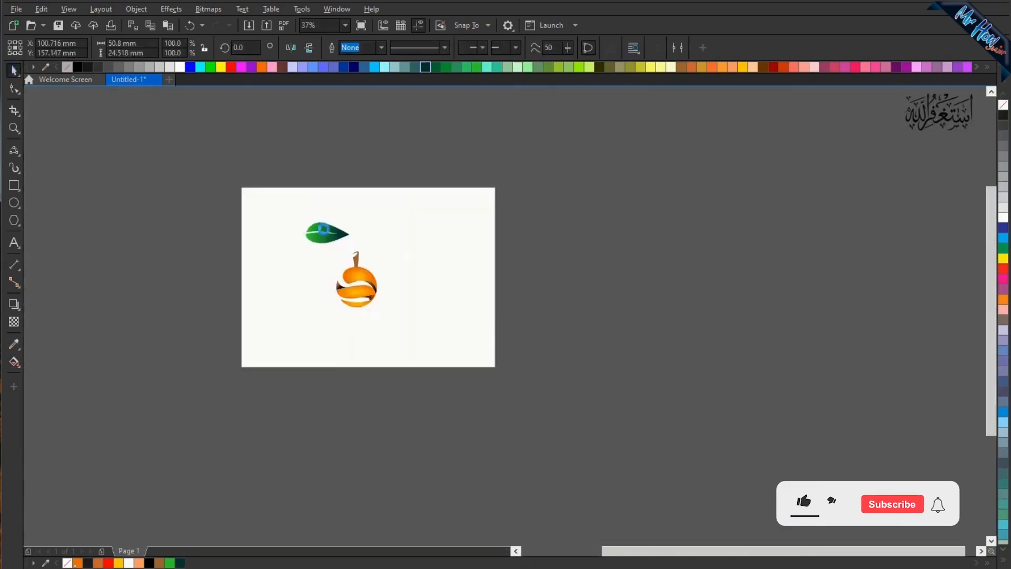
pyautogui.scroll(2, 312, 230)
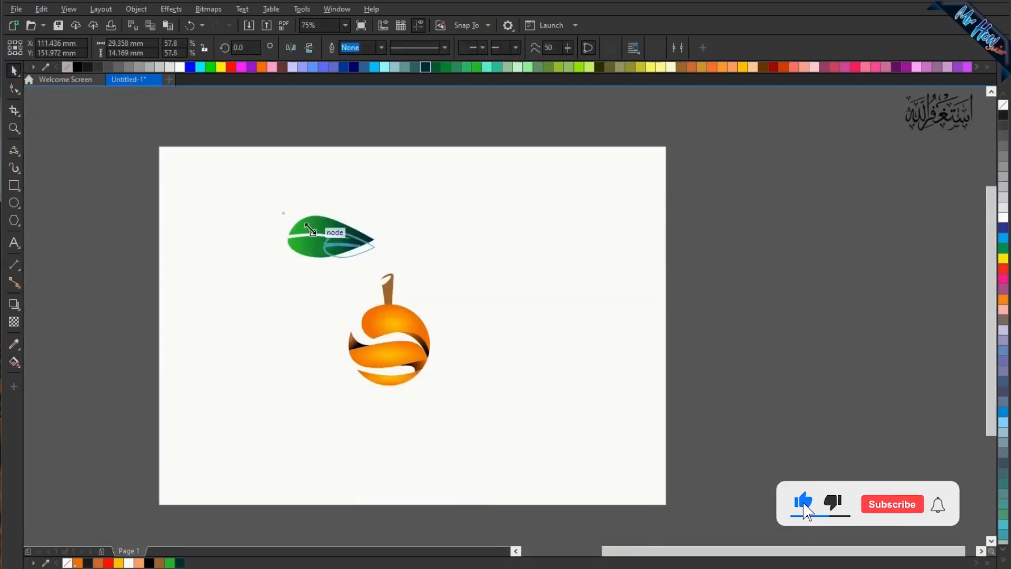
pyautogui.moveTo(310, 231); pyautogui.dragTo(319, 230)
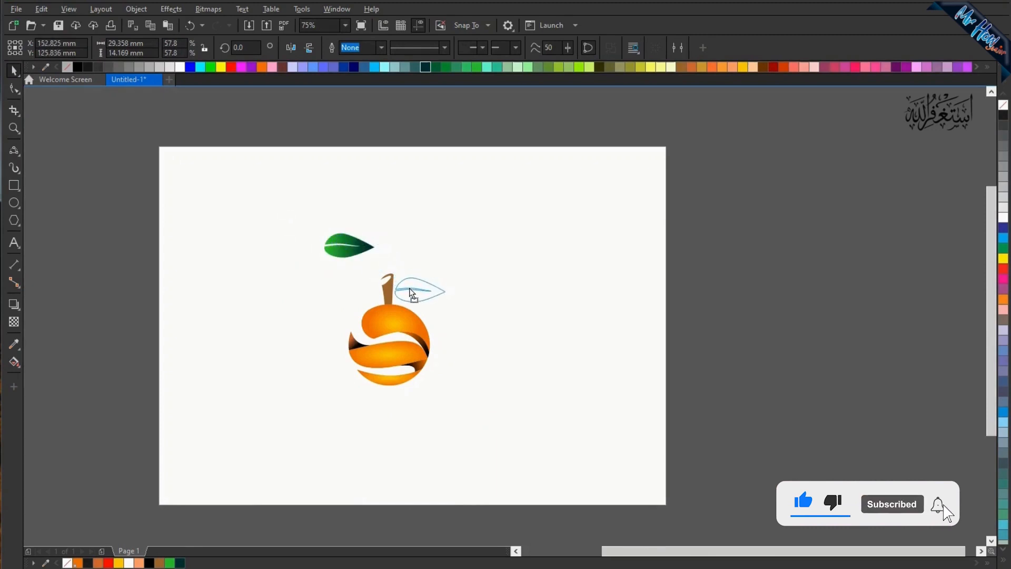
pyautogui.moveTo(412, 293); pyautogui.dragTo(413, 293)
pyautogui.scroll(5, 416, 289)
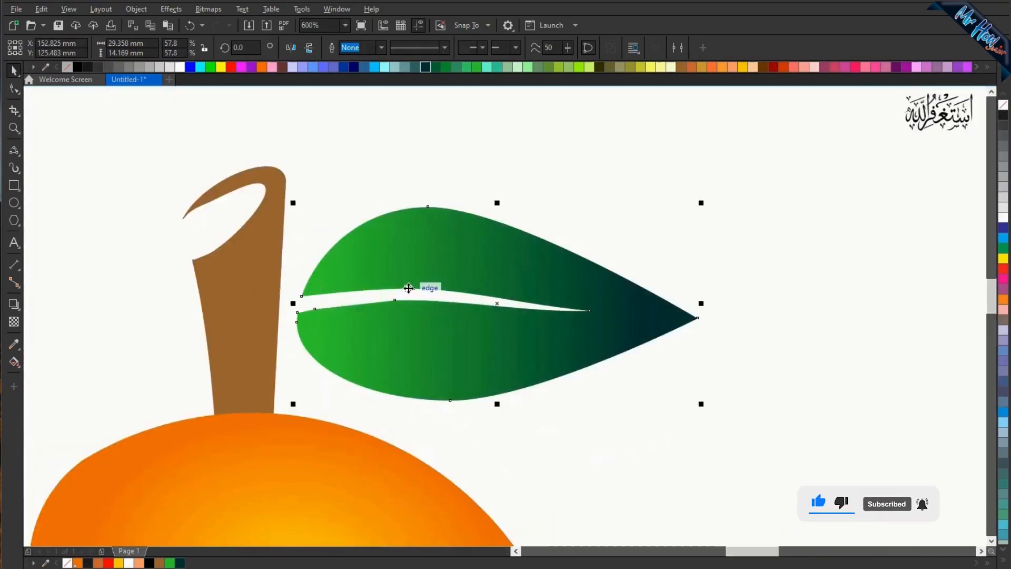
# - Rotate the leaf to about 348.6°, move it slightly down toward the stem and mirror it vertically so its tip points upward
pyautogui.scroll(-2, 409, 288)
pyautogui.scroll(-2, 404, 296)
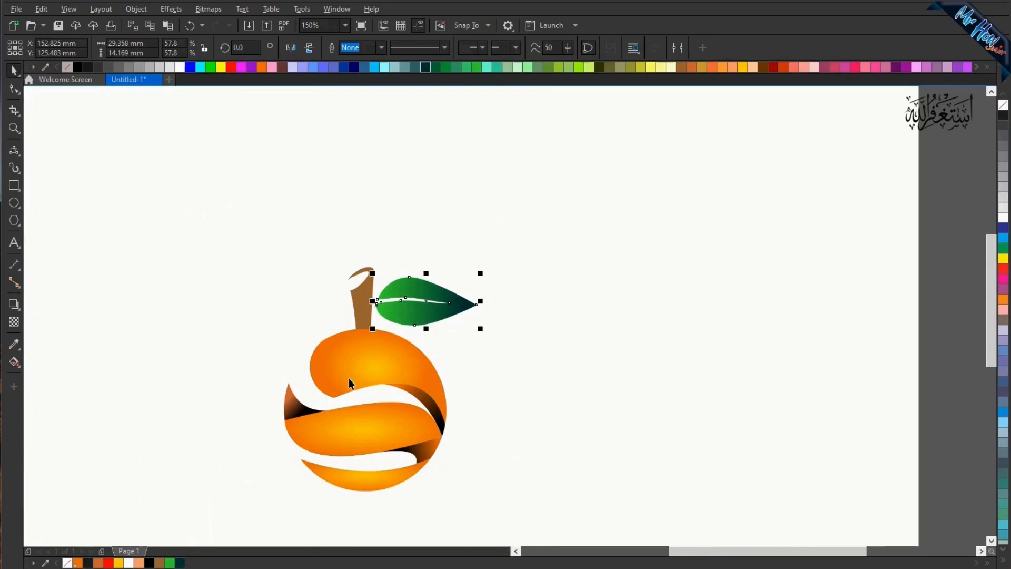
pyautogui.scroll(2, 332, 439)
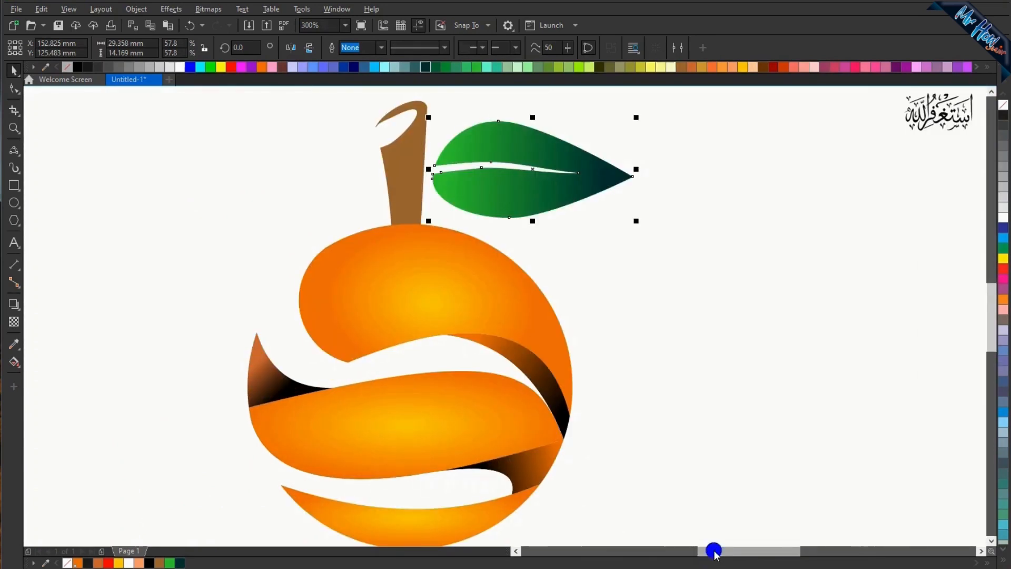
pyautogui.moveTo(715, 550); pyautogui.dragTo(702, 550)
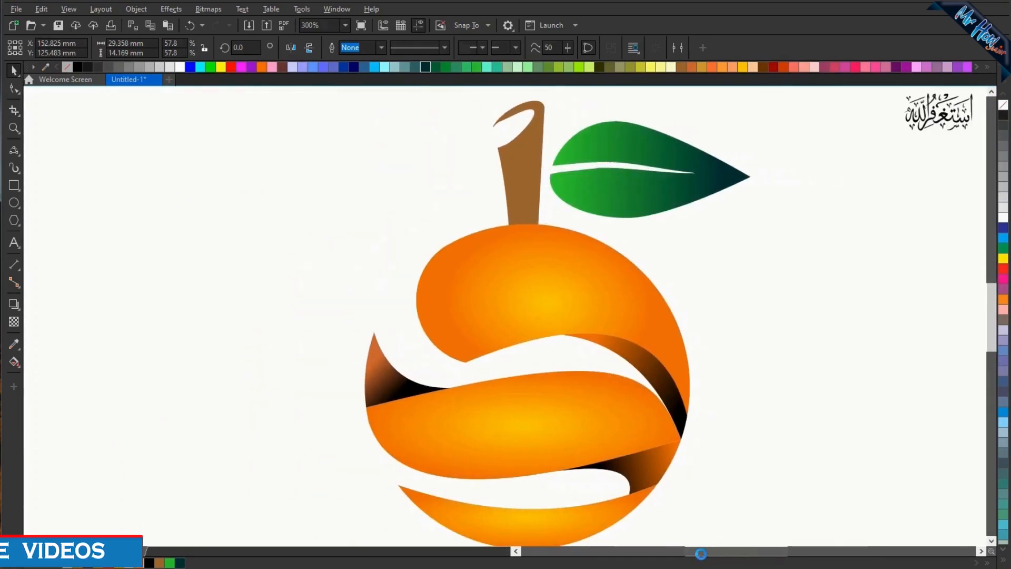
pyautogui.click(655, 164)
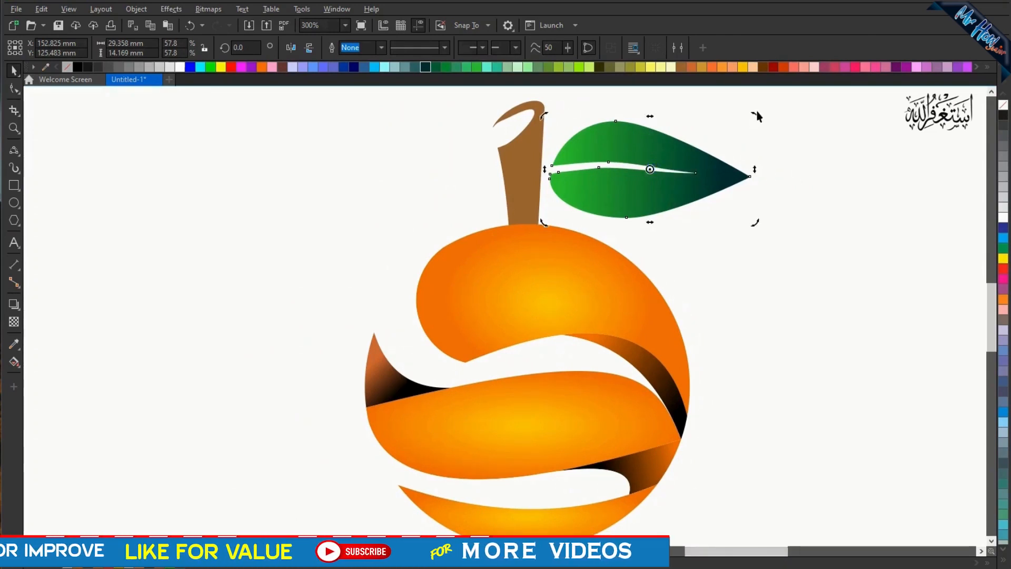
pyautogui.moveTo(757, 117); pyautogui.dragTo(763, 140)
pyautogui.click(677, 183)
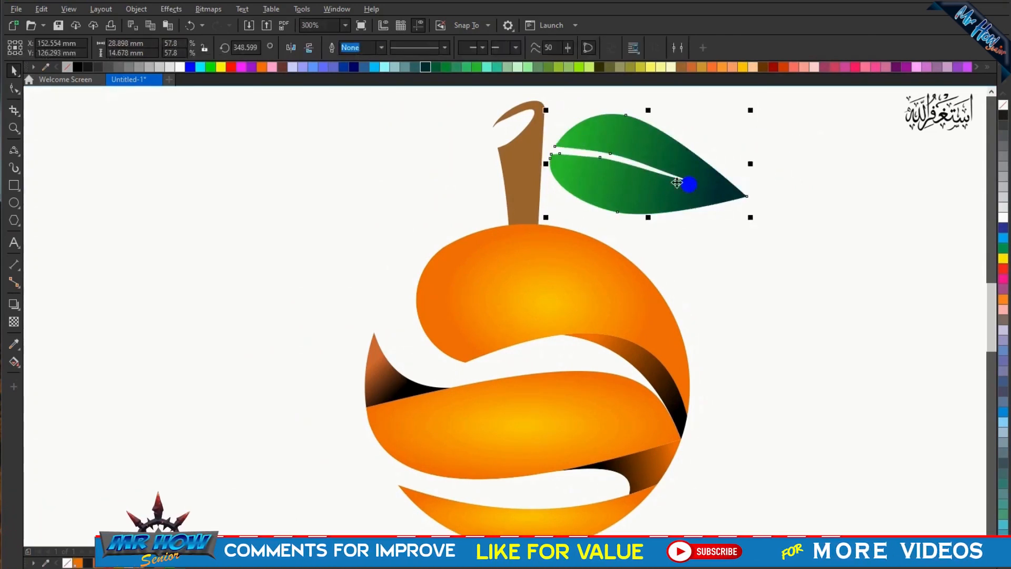
pyautogui.moveTo(645, 170)
pyautogui.mouseDown()
pyautogui.moveTo(642, 180)
pyautogui.moveTo(642, 172)
pyautogui.mouseUp()
pyautogui.click(309, 48)
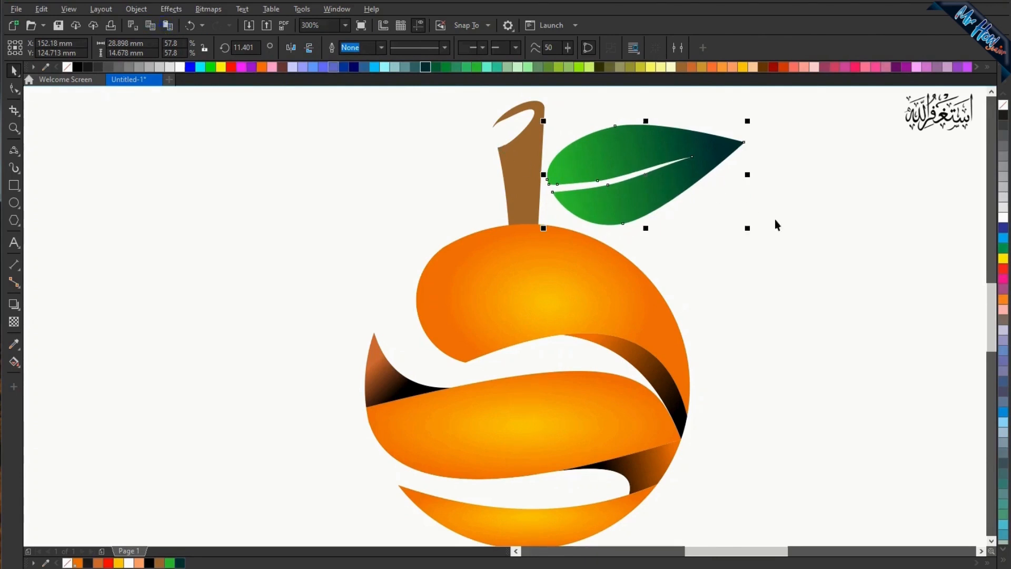
# - Make a smaller leaf copy about 19.2 mm by 9.7 mm, mirror it horizontally and vertically, and place it left of the stem
pyautogui.moveTo(748, 228); pyautogui.dragTo(682, 228)
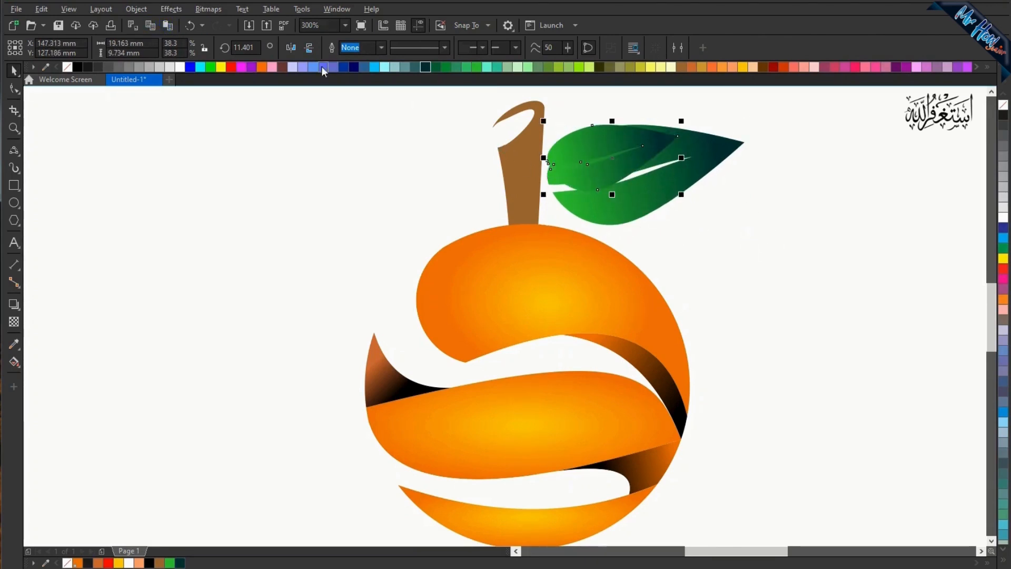
pyautogui.click(291, 48)
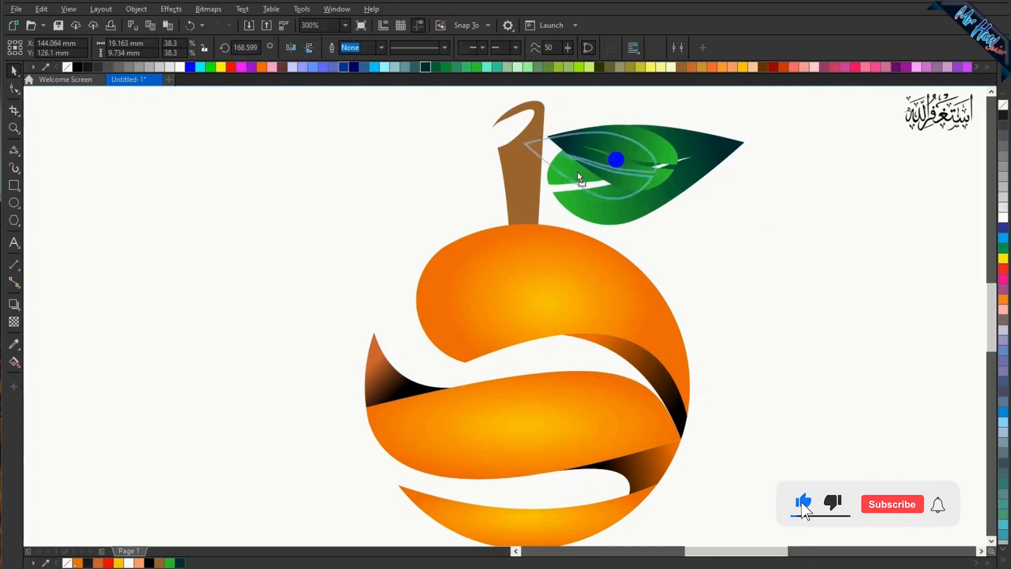
pyautogui.moveTo(577, 171); pyautogui.dragTo(443, 193)
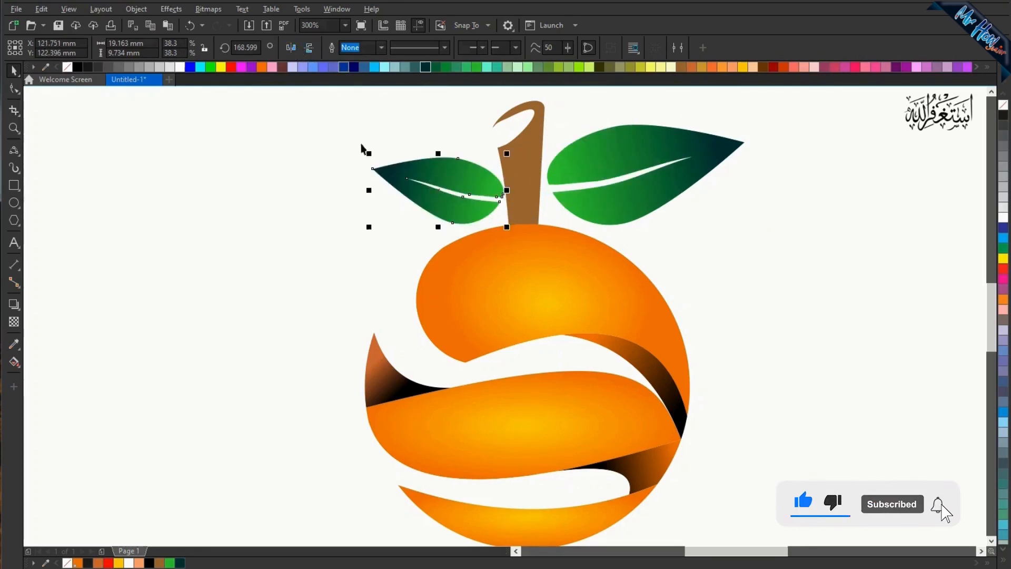
pyautogui.click(303, 49)
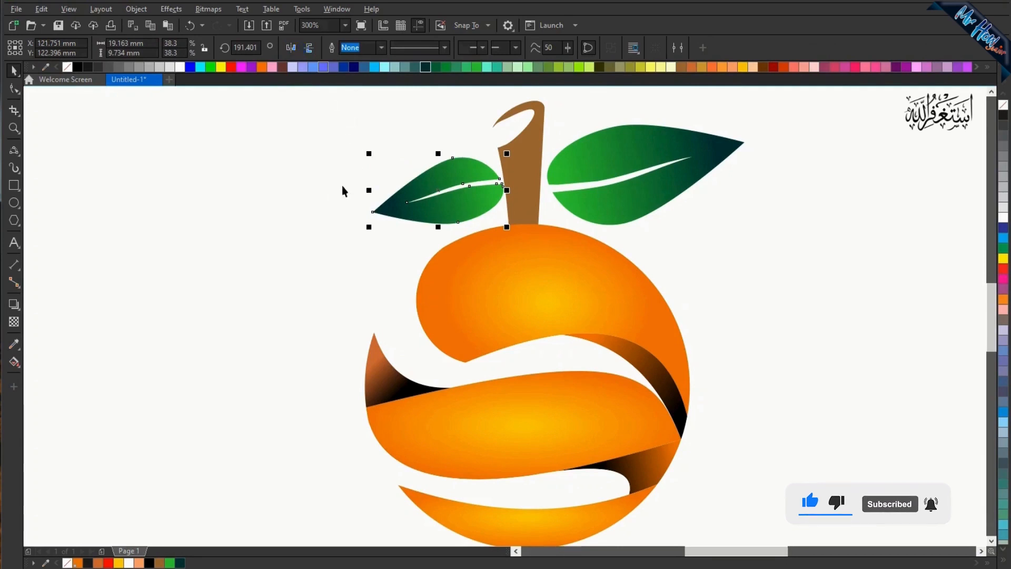
pyautogui.click(301, 210)
# - Select the whole orange logo with its stem and leaves and move it toward the page's left side
pyautogui.scroll(-2, 502, 333)
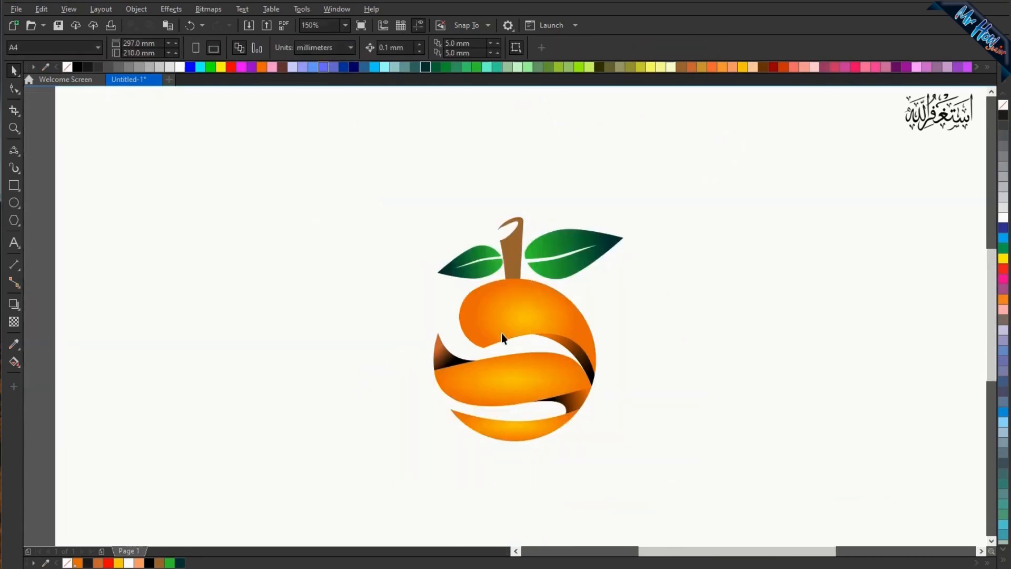
pyautogui.moveTo(376, 180); pyautogui.dragTo(455, 223)
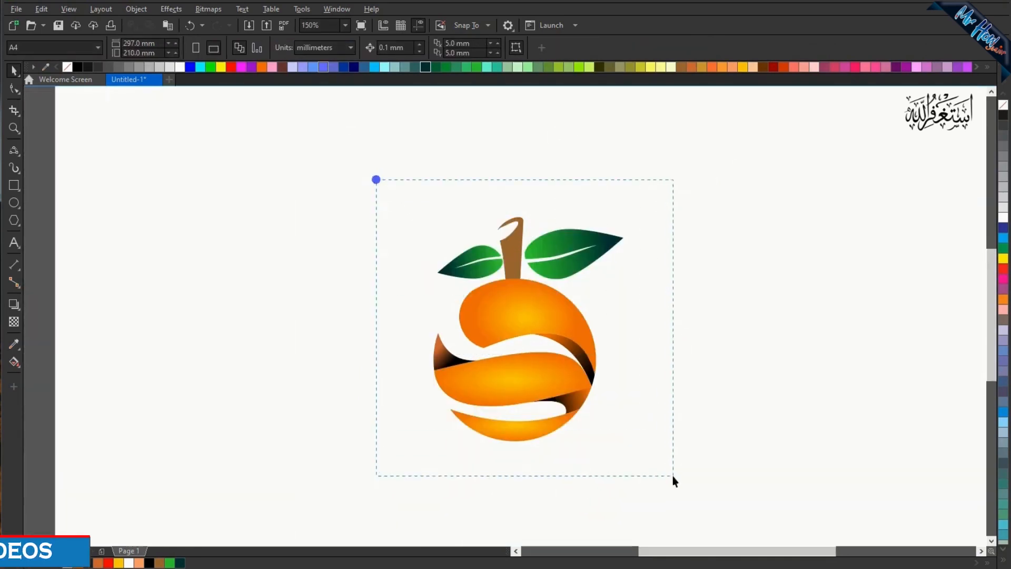
pyautogui.moveTo(674, 481); pyautogui.dragTo(675, 481)
pyautogui.moveTo(526, 334); pyautogui.dragTo(288, 319)
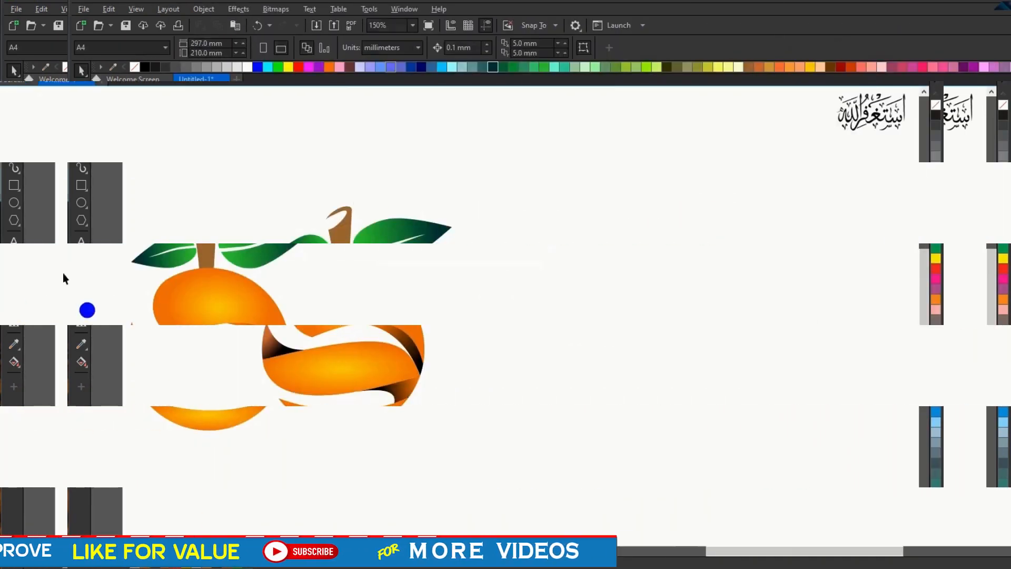
# - Select only the fruit body sections and stretch them horizontally to about 54.1 mm wide
pyautogui.moveTo(129, 262); pyautogui.dragTo(388, 466)
pyautogui.moveTo(361, 350); pyautogui.dragTo(383, 349)
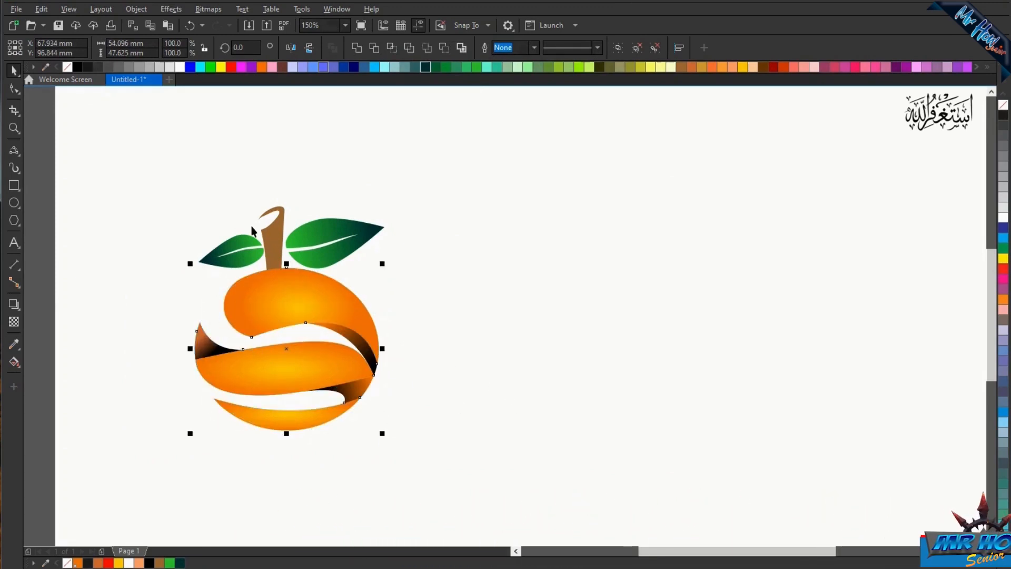
pyautogui.click(197, 207)
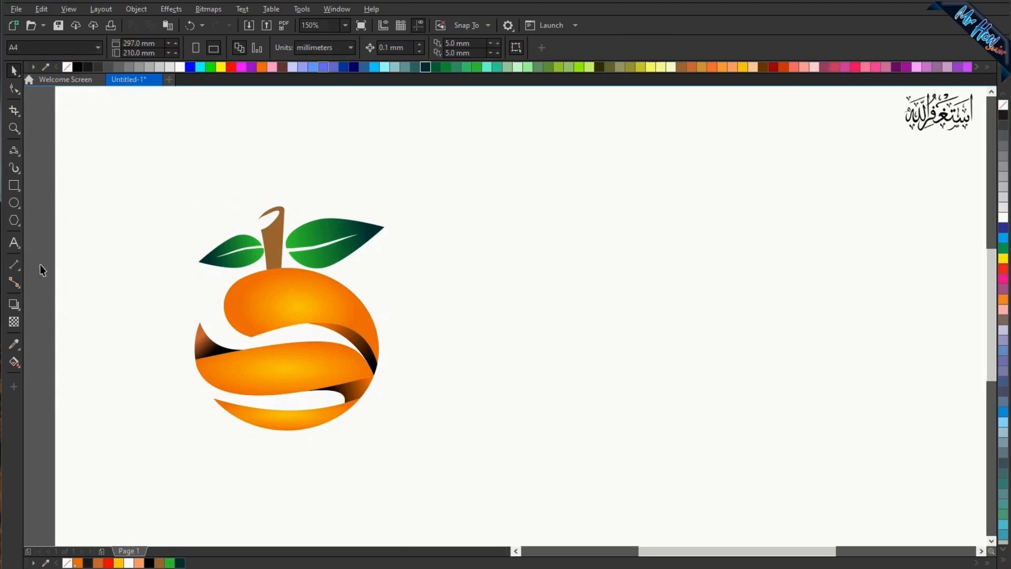
# - Add the text "COMPANY NAME HERE" in Arial 24 pt to the right of the fruit, underlined and bold
pyautogui.press('F8')
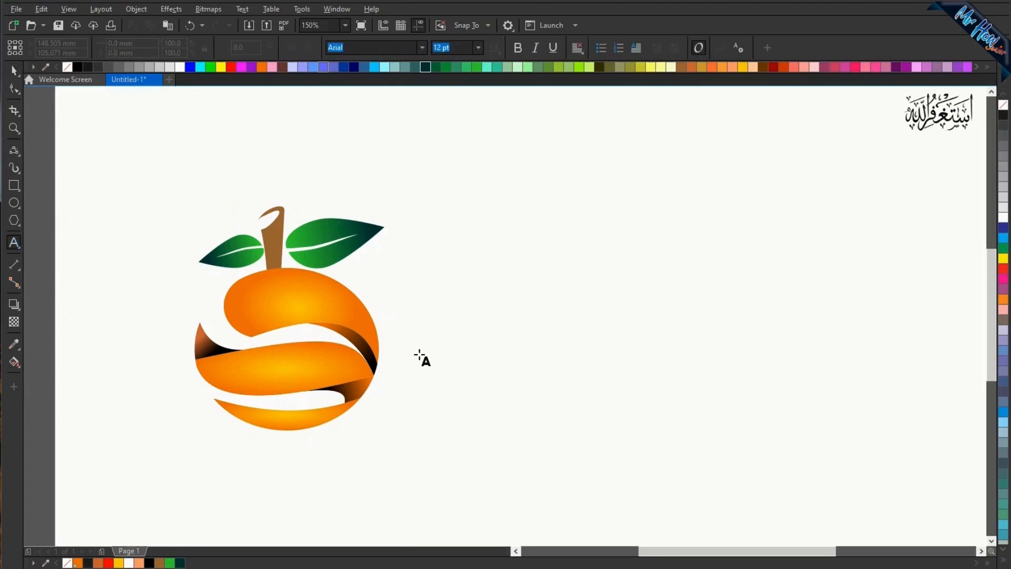
pyautogui.click(419, 354)
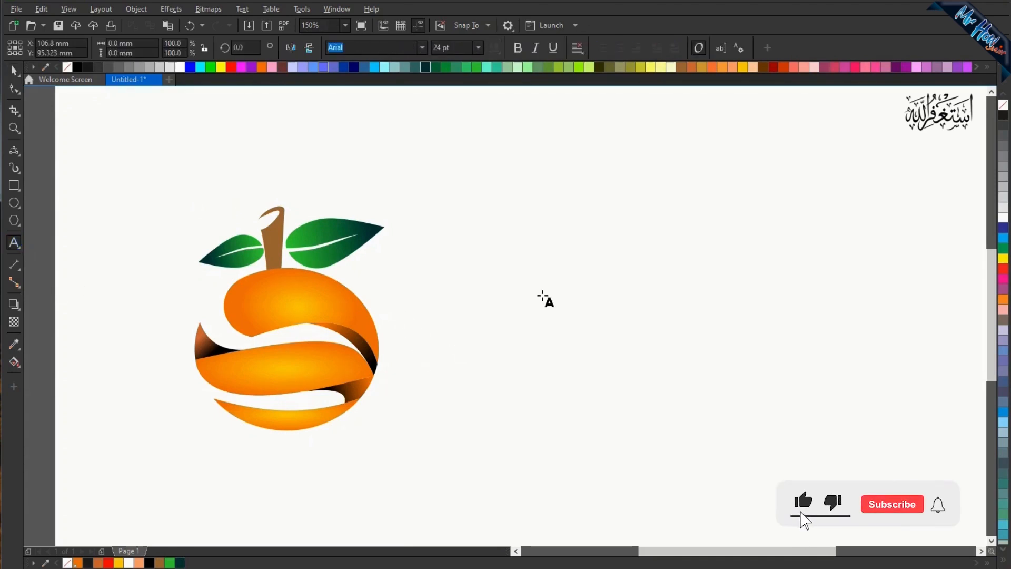
pyautogui.write('COMPA')
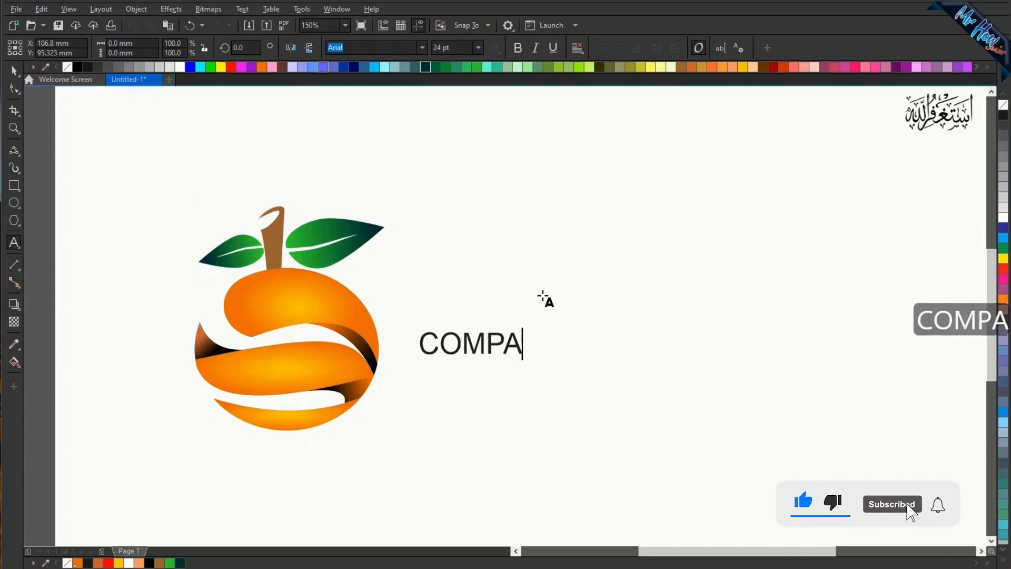
pyautogui.write('NY')
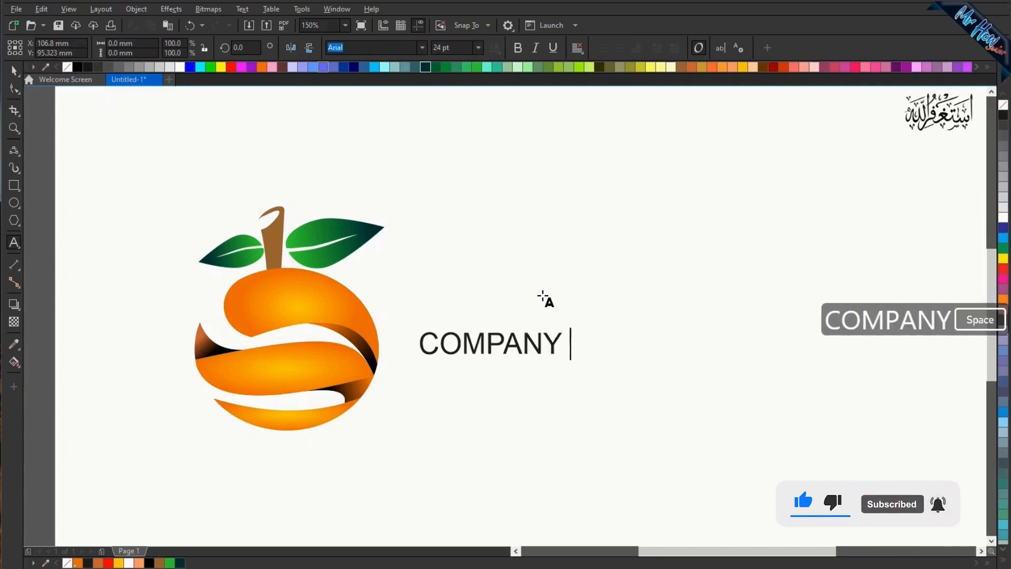
pyautogui.write(' NAME HERE')
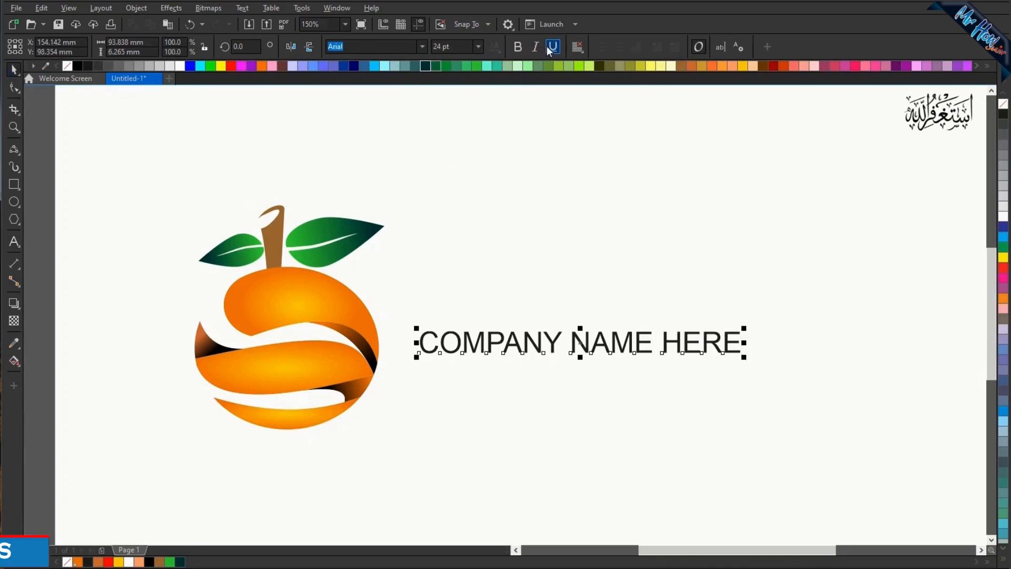
pyautogui.click(552, 46)
pyautogui.click(518, 46)
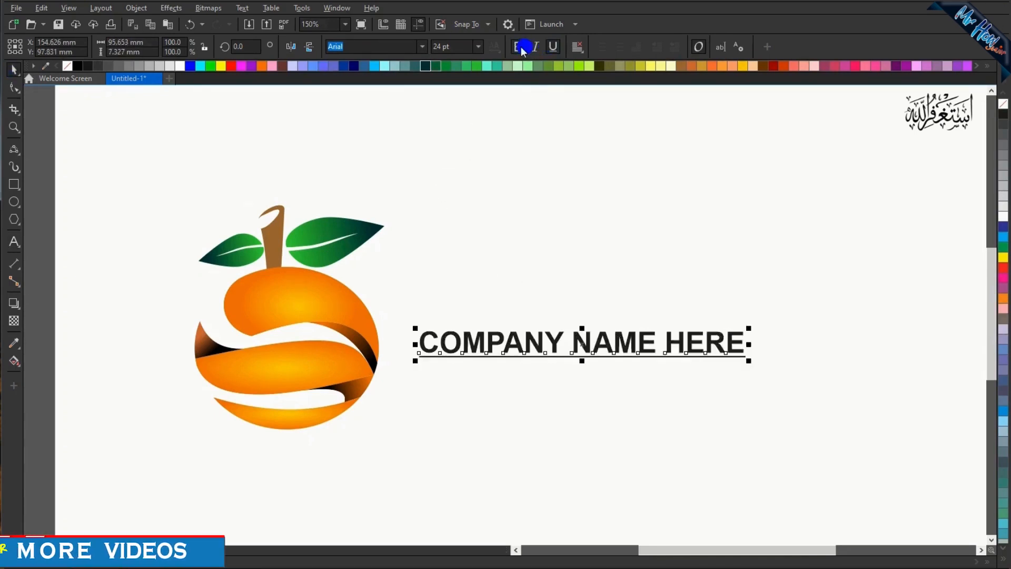
# - Enlarge the company name text to about 109.2 mm by 11 mm and place it beside the fruit's lower right edge
pyautogui.moveTo(749, 361); pyautogui.dragTo(777, 363)
pyautogui.moveTo(601, 349); pyautogui.dragTo(567, 362)
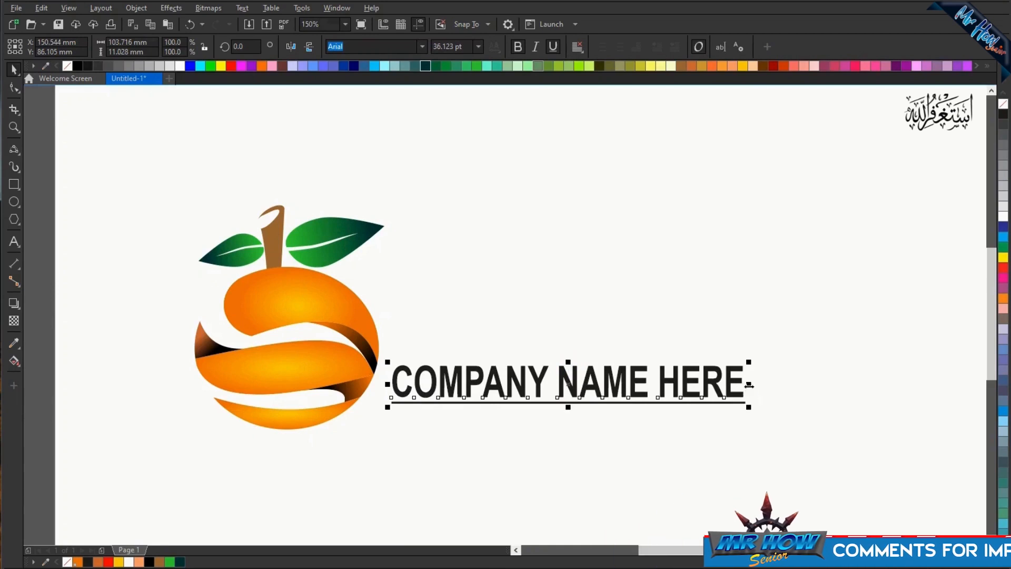
pyautogui.moveTo(748, 384); pyautogui.dragTo(768, 386)
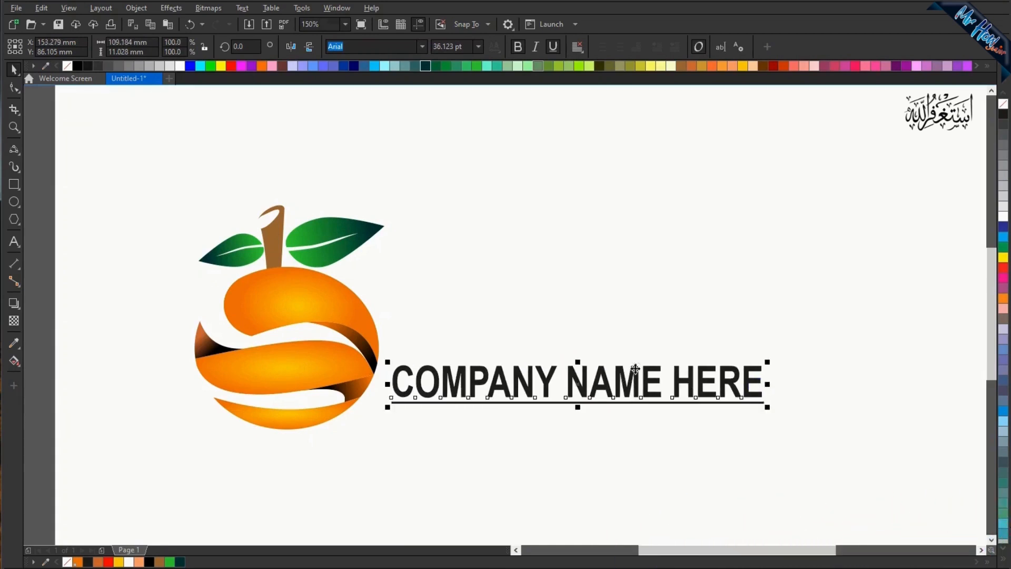
# - Fill the company name text with an elliptical gradient running from black at the centre to red at the outer edges
pyautogui.click(230, 65)
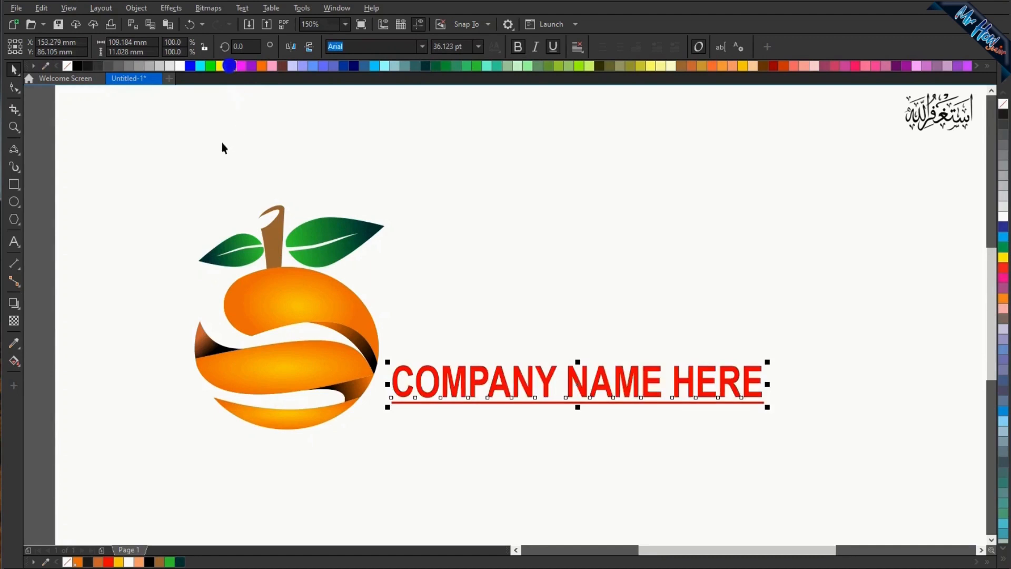
pyautogui.click(13, 362)
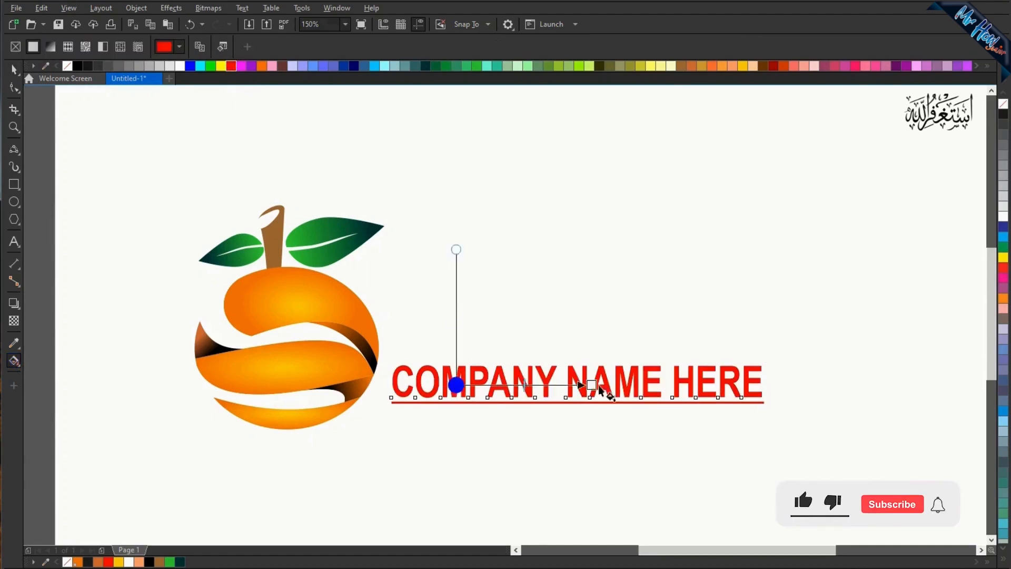
pyautogui.moveTo(723, 387); pyautogui.dragTo(723, 388)
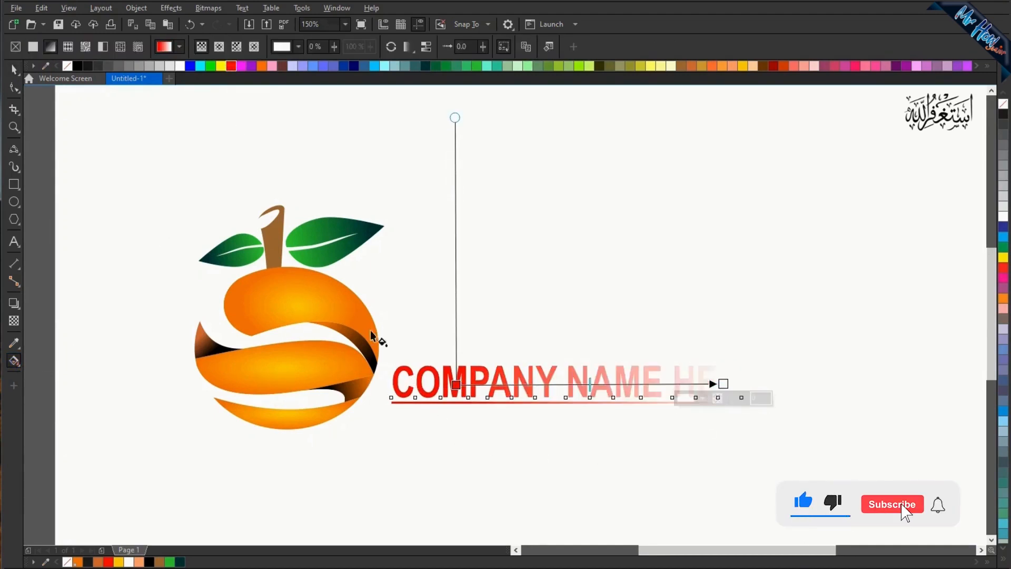
pyautogui.click(219, 48)
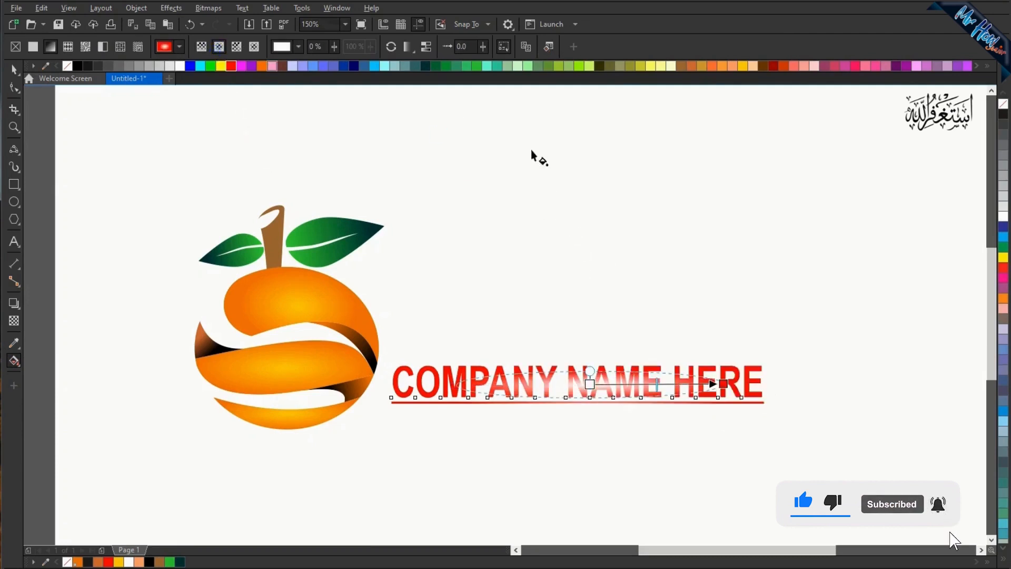
pyautogui.click(77, 65)
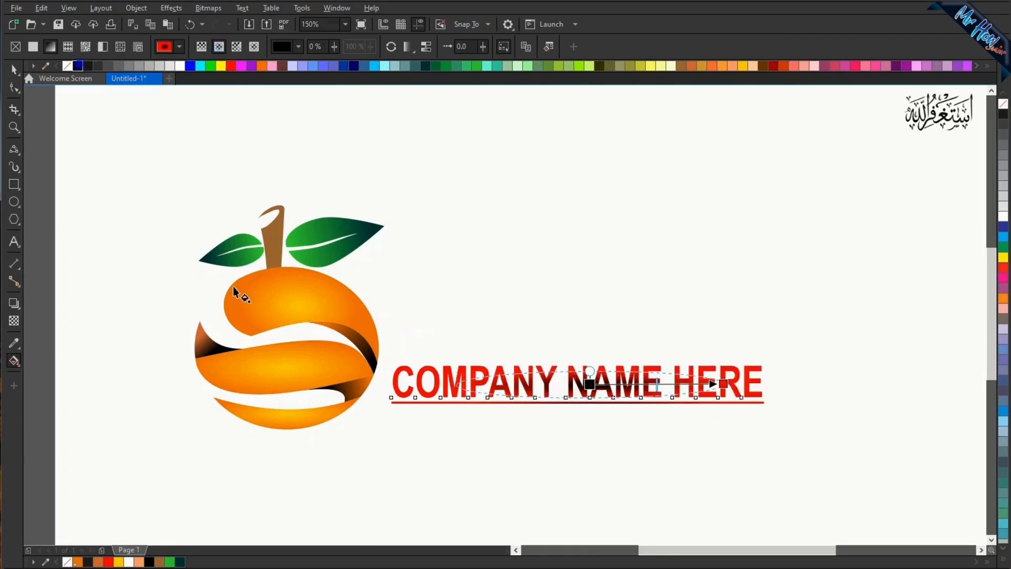
pyautogui.click(12, 70)
pyautogui.click(36, 101)
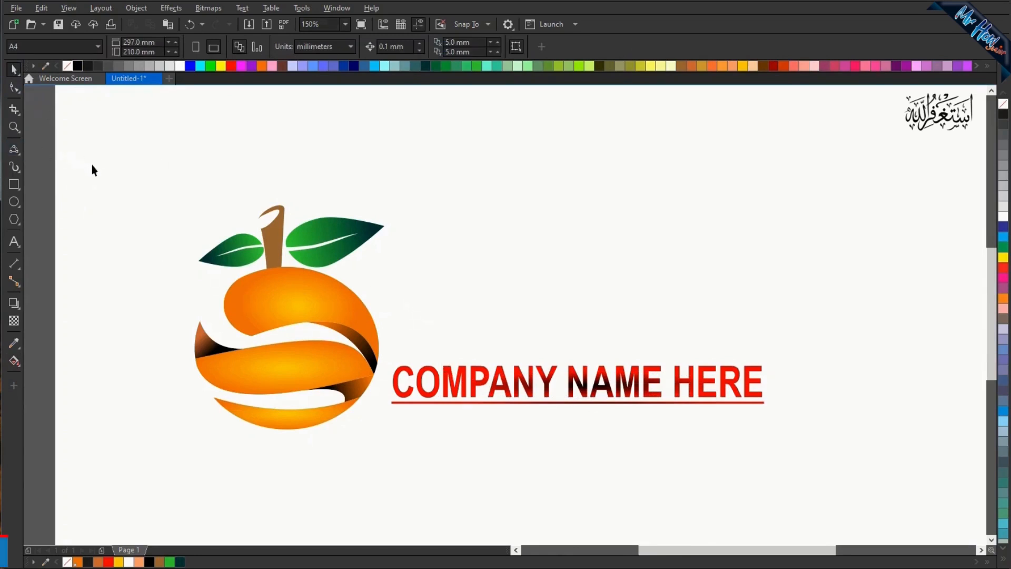
# - Add a drop shadow to the grouped orange logo, cast toward its lower right, offset about 0.7 mm horizontally and -1.9 mm vertically
pyautogui.moveTo(128, 165); pyautogui.dragTo(821, 485)
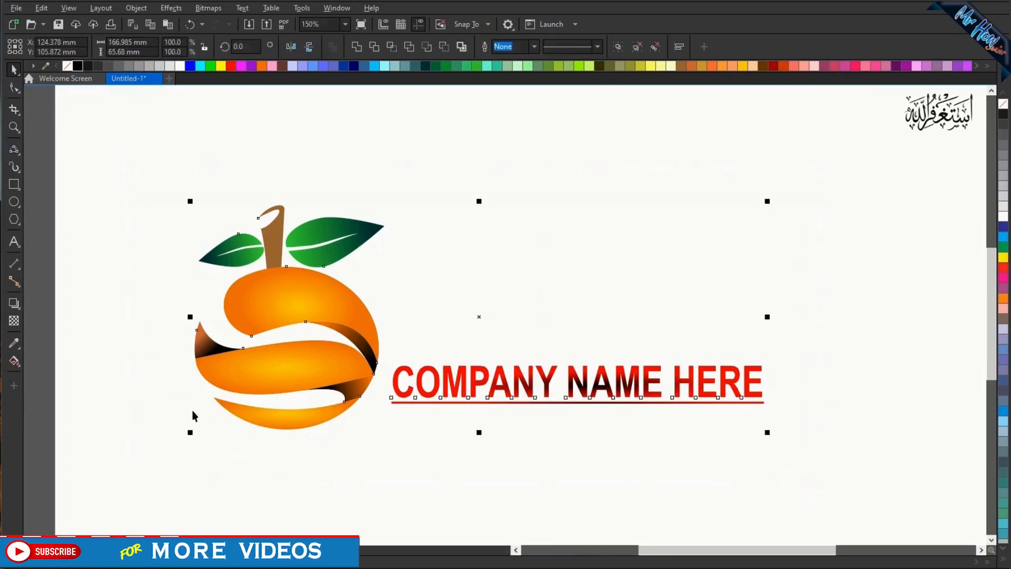
pyautogui.click(290, 368)
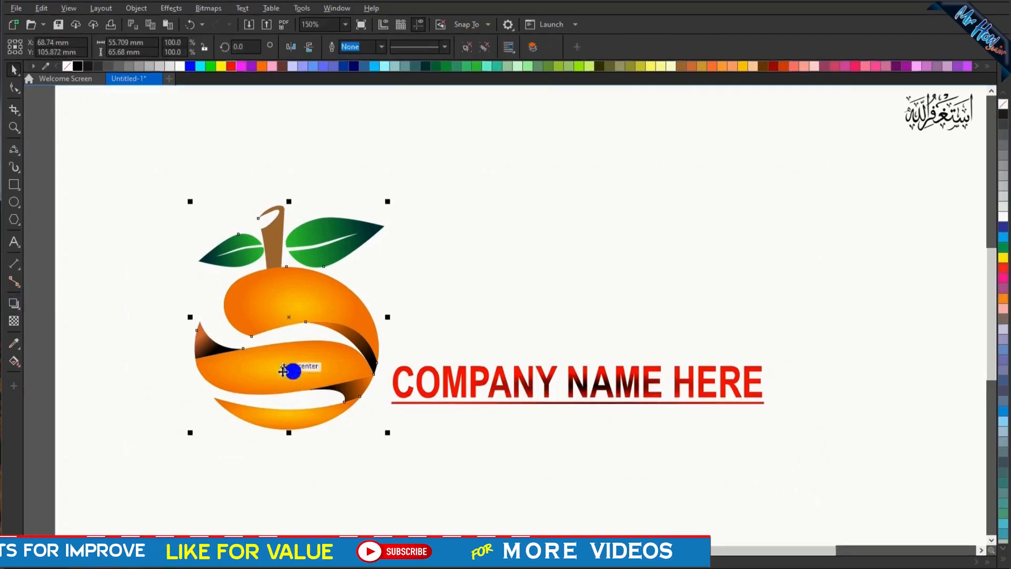
pyautogui.click(14, 303)
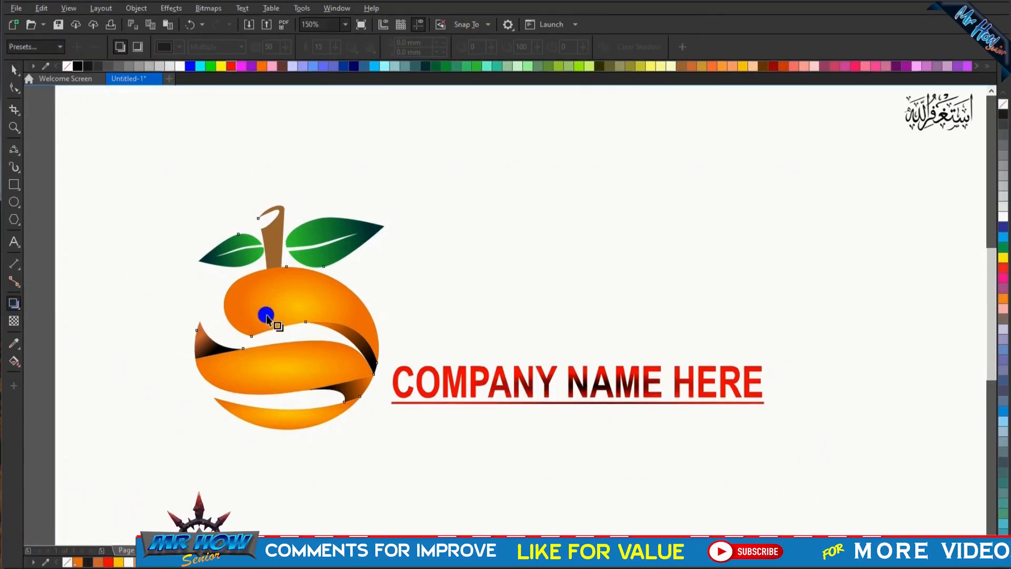
pyautogui.moveTo(289, 316); pyautogui.dragTo(336, 436)
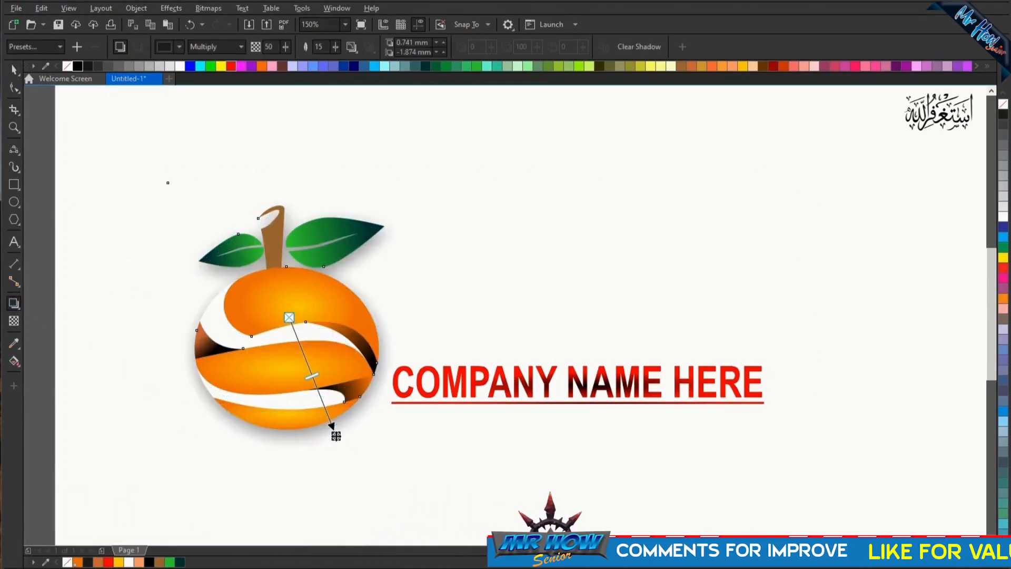
pyautogui.press('space')
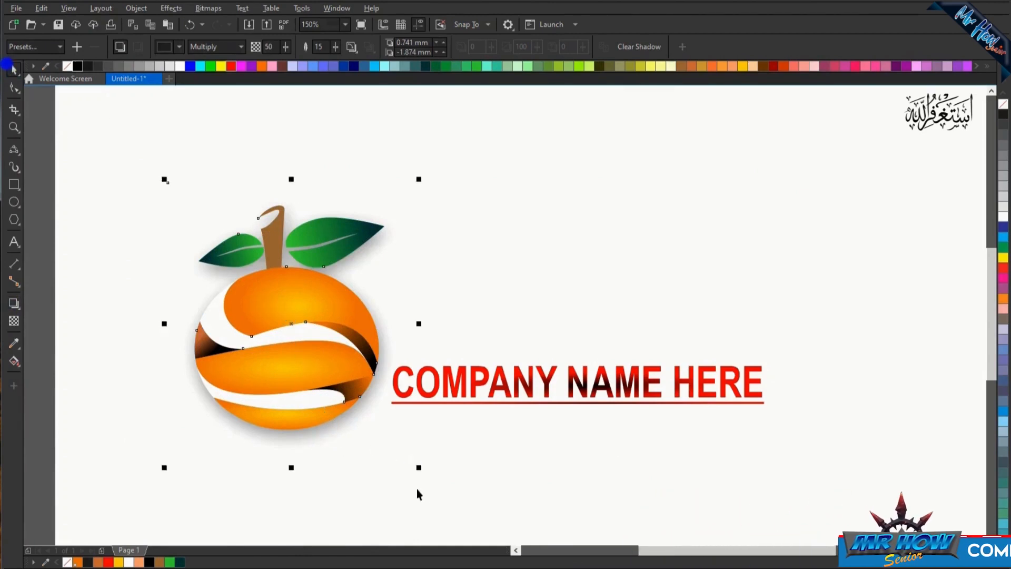
pyautogui.click(508, 486)
# - Add a tight drop shadow to the company name text, offset about 0.5 mm horizontally and -1.1 mm vertically
pyautogui.click(466, 390)
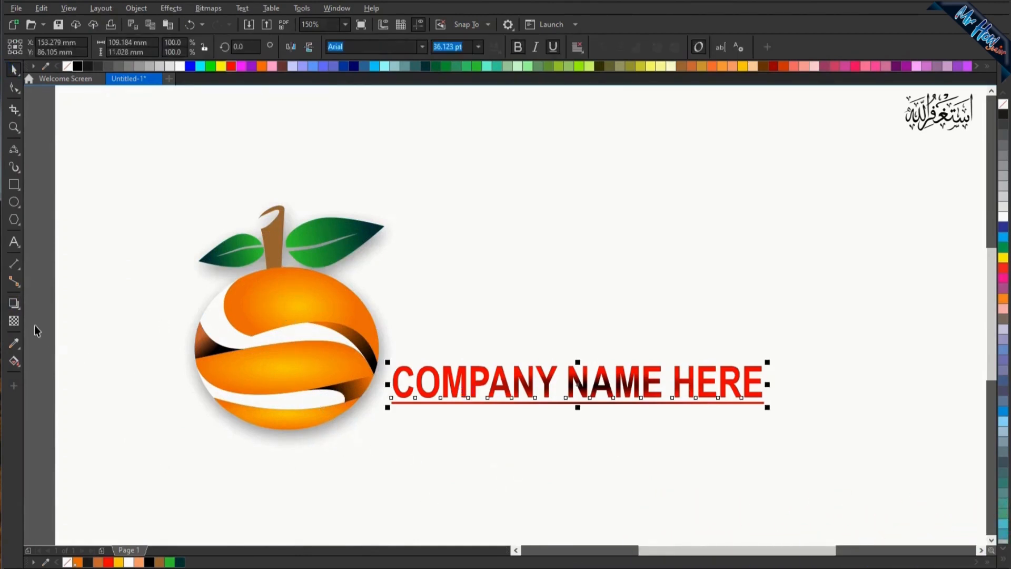
pyautogui.click(13, 309)
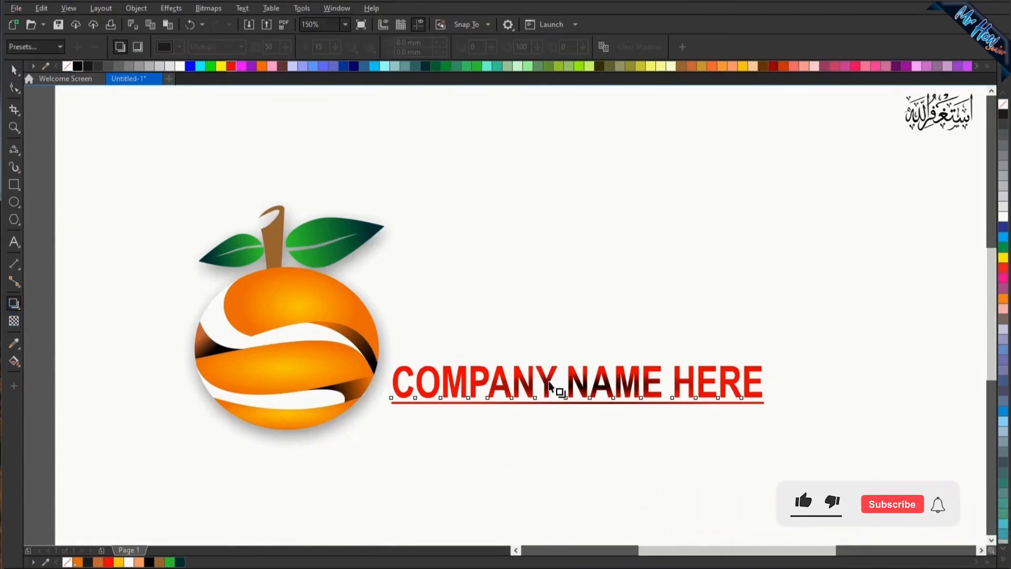
pyautogui.moveTo(549, 386); pyautogui.dragTo(587, 411)
pyautogui.scroll(2, 583, 401)
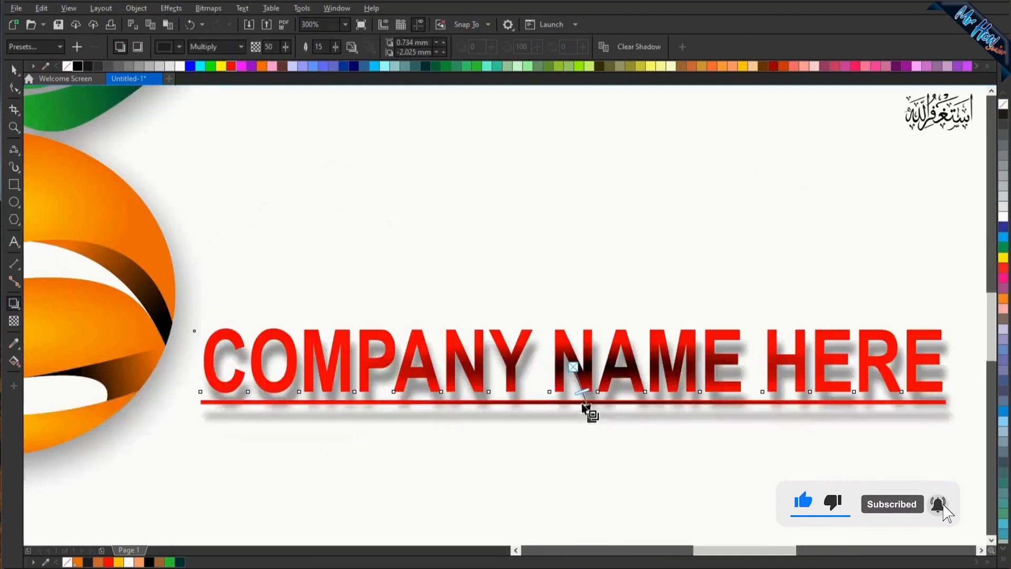
pyautogui.moveTo(592, 416); pyautogui.dragTo(592, 411)
pyautogui.scroll(-2, 576, 420)
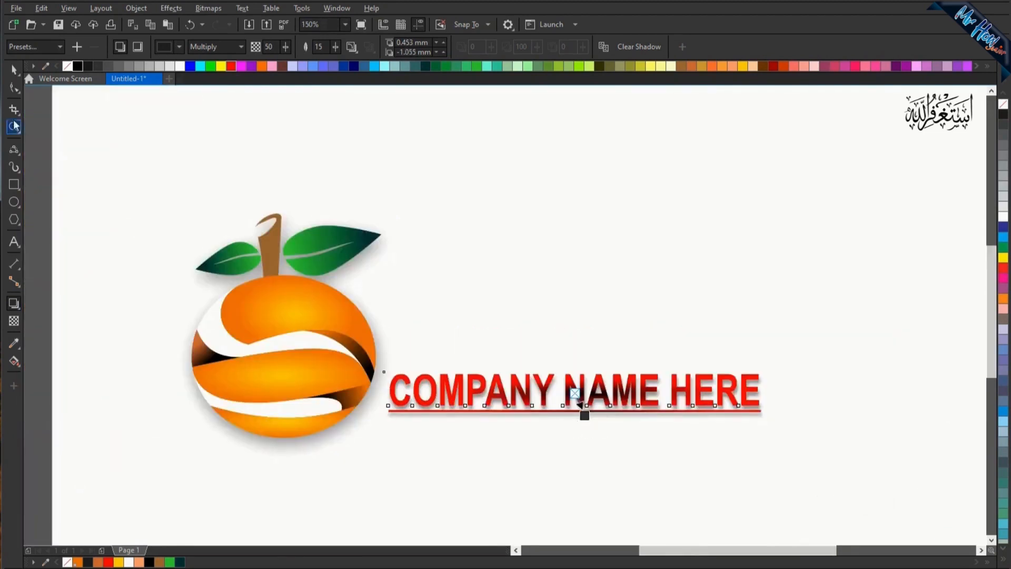
pyautogui.click(37, 149)
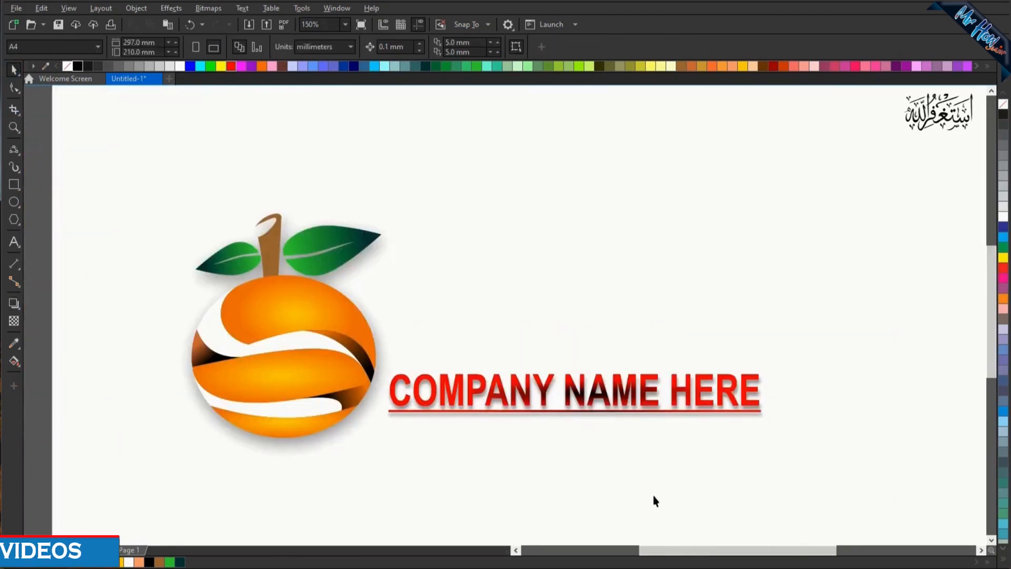
# - Select the orange logo together with the company name and scale both proportionally to about 214.4 mm by 100 mm
pyautogui.moveTo(673, 550); pyautogui.dragTo(688, 558)
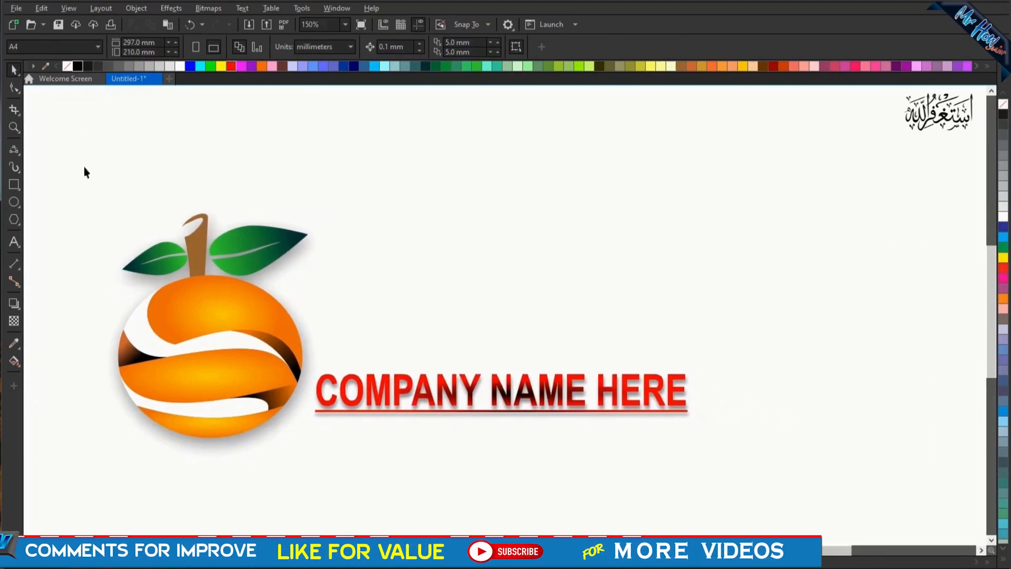
pyautogui.moveTo(84, 168); pyautogui.dragTo(685, 482)
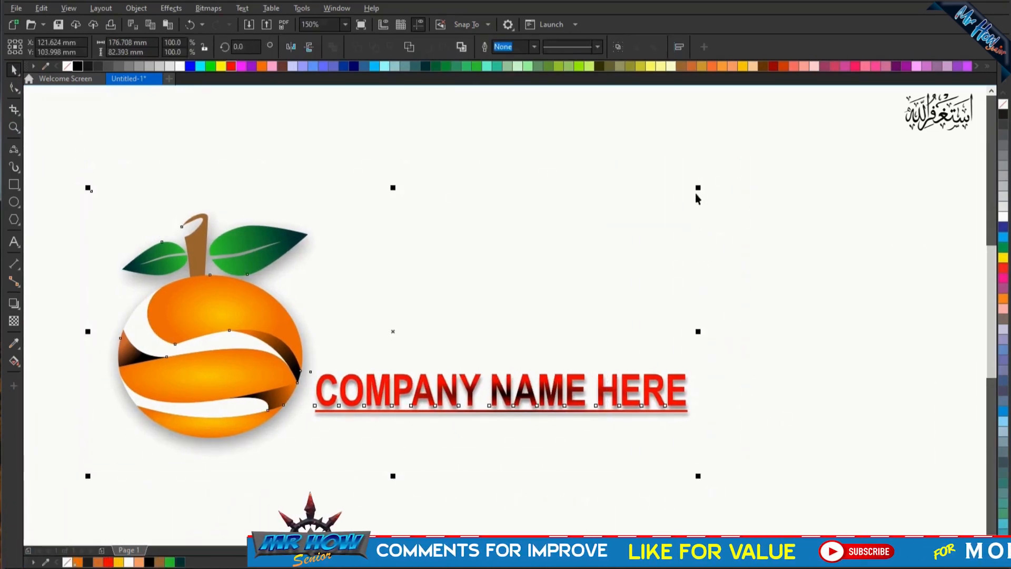
pyautogui.moveTo(698, 188); pyautogui.dragTo(828, 127)
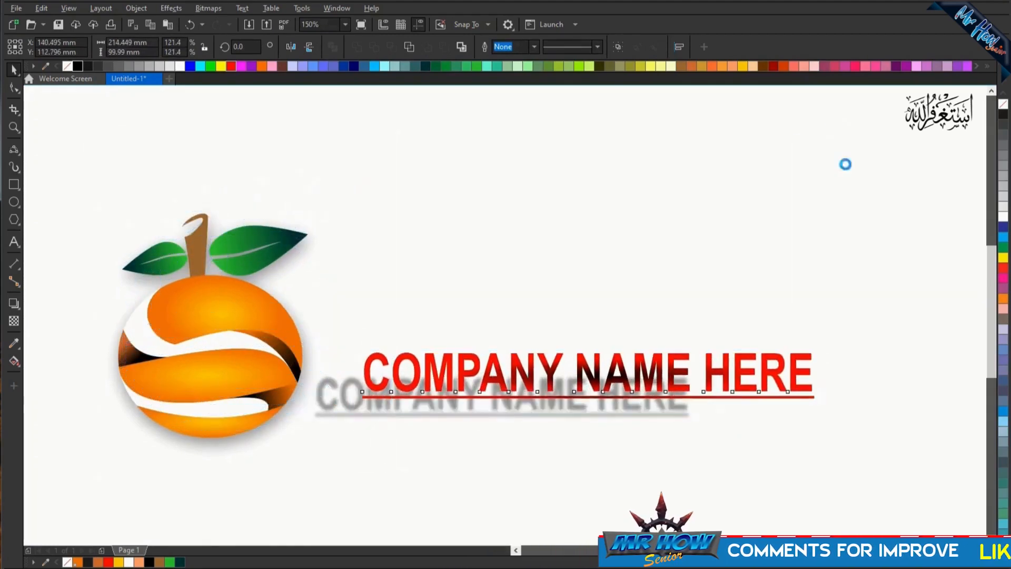
pyautogui.click(889, 459)
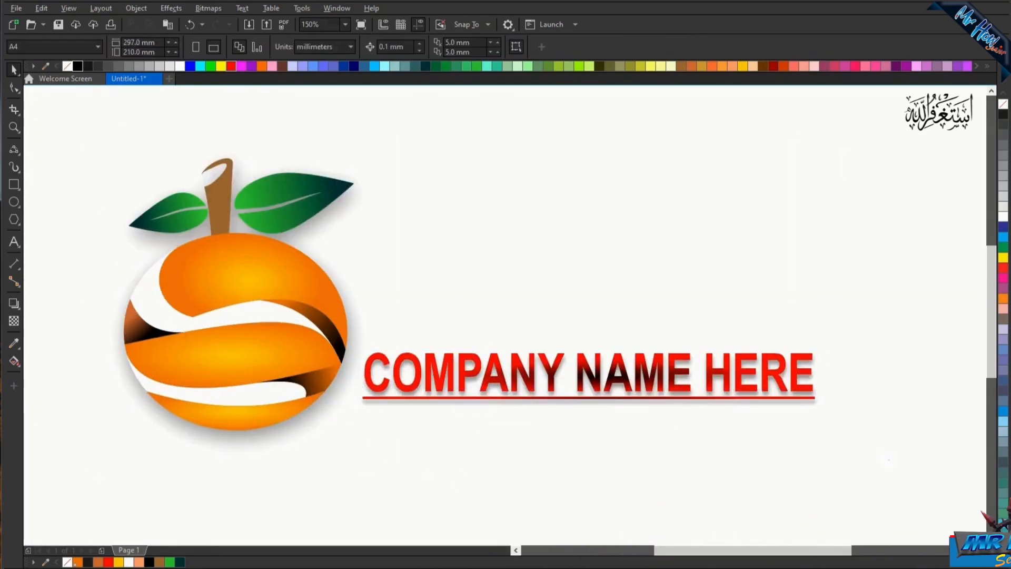